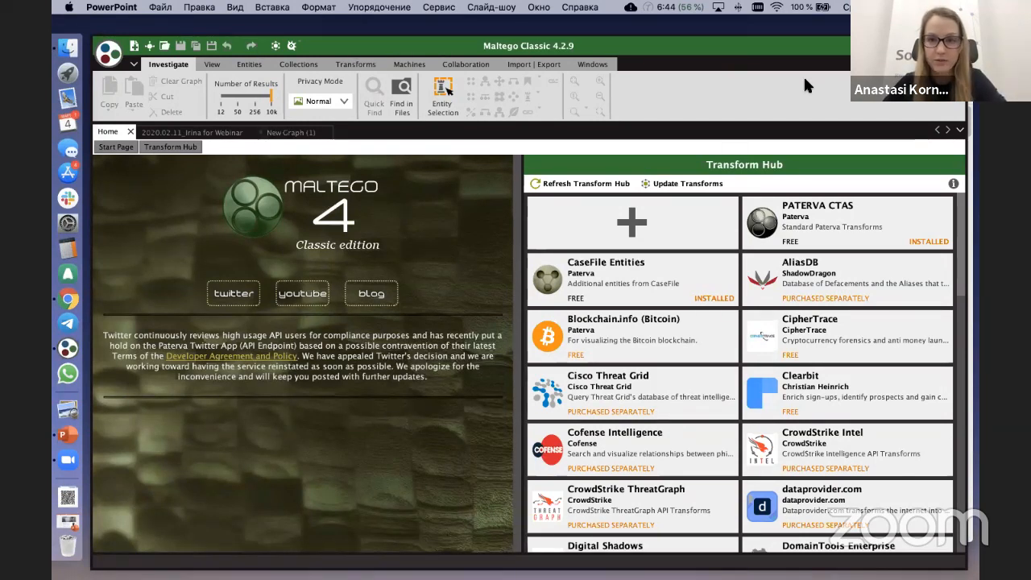
Step: Switch to Maltego, open the empty New Graph (1) and widen the Entity Palette so its entity names are readable
{"action": "left_click", "coordinate": [460, 179]}
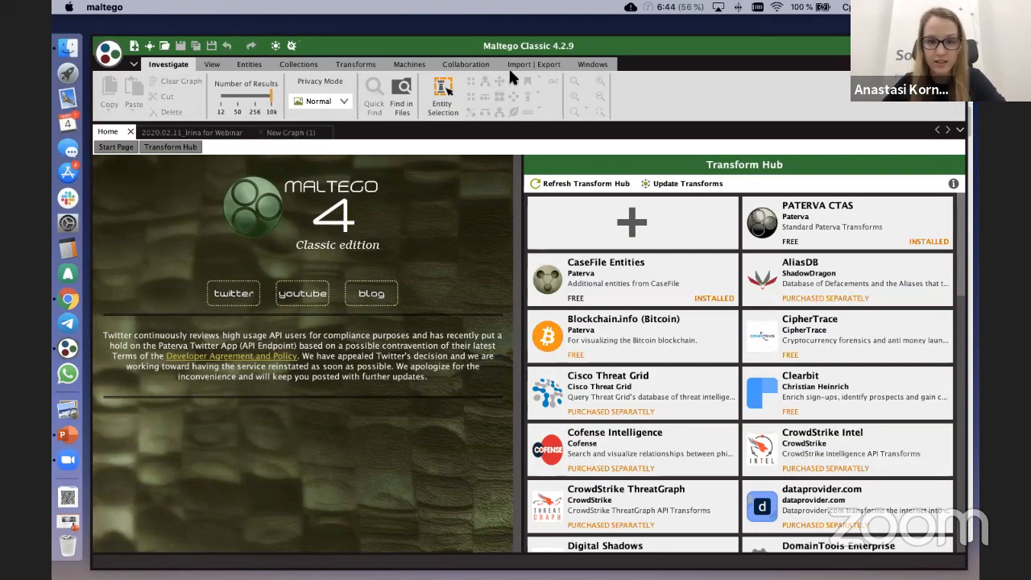
{"action": "left_click", "coordinate": [272, 138]}
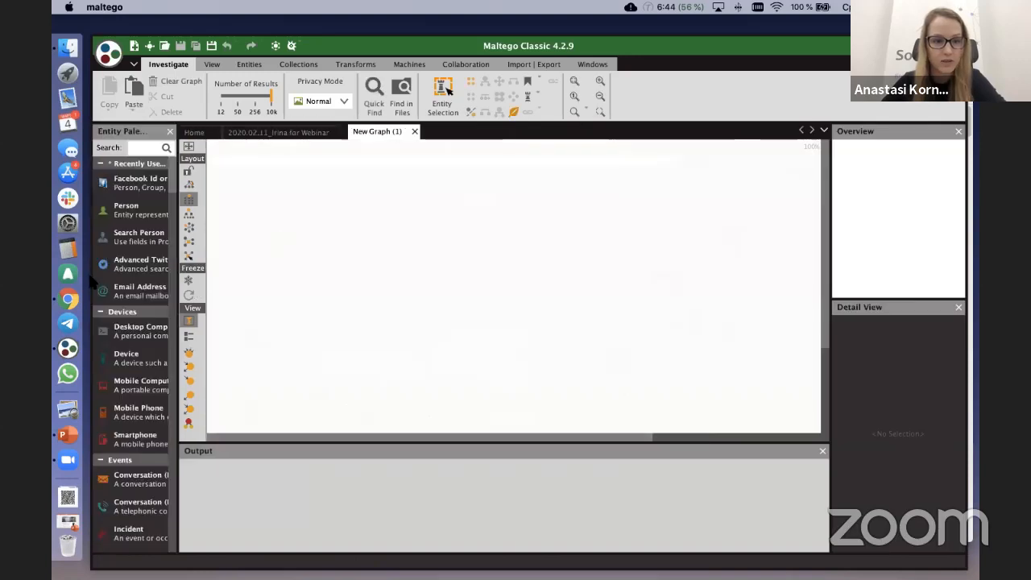
{"action": "left_click_drag", "start_coordinate": [179, 188], "coordinate": [210, 185]}
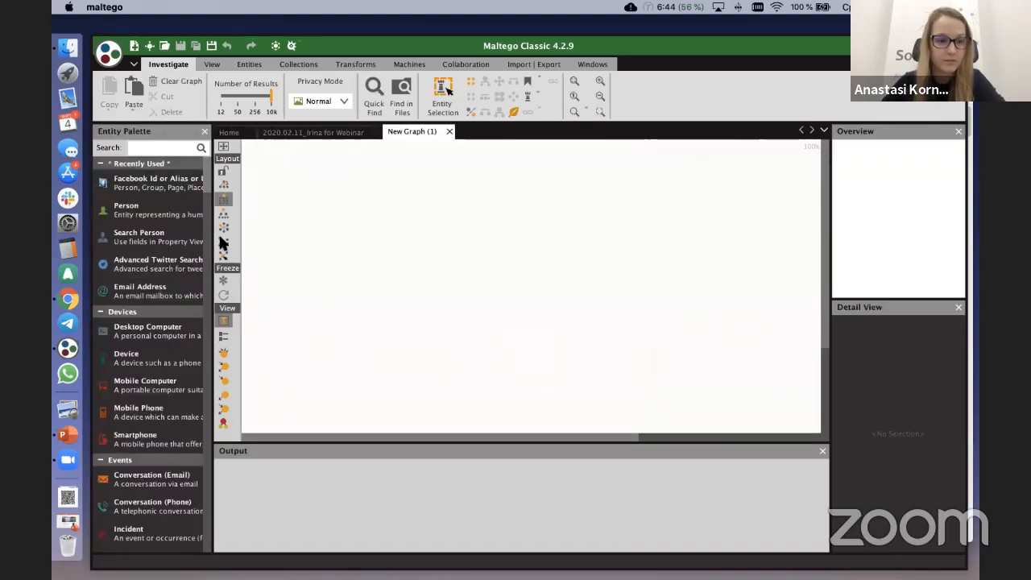
Step: Filter the entity palette by "Search" and place a Search Person entity in the upper middle of the graph
{"action": "left_click", "coordinate": [184, 148]}
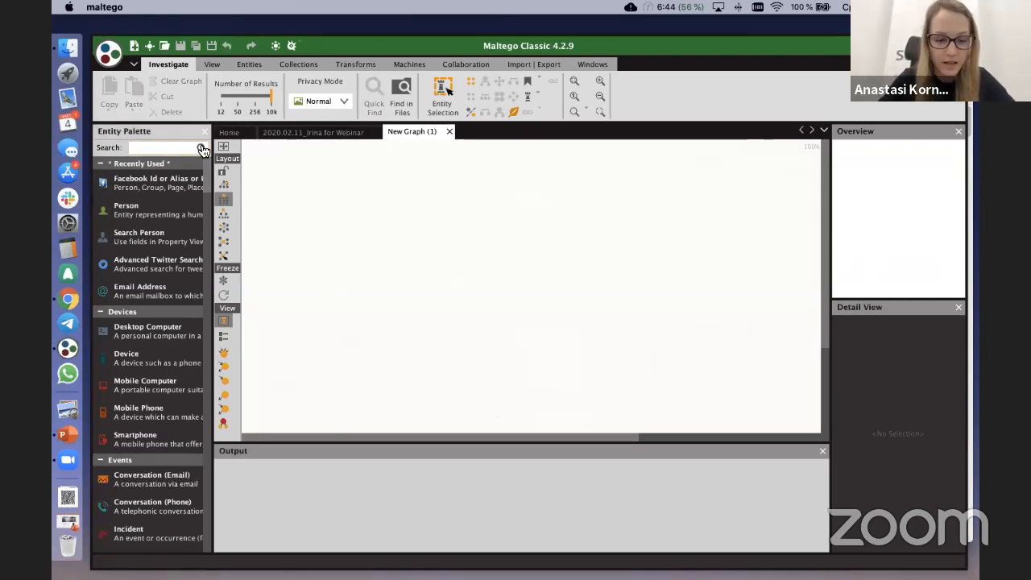
{"action": "type", "text": "Search"}
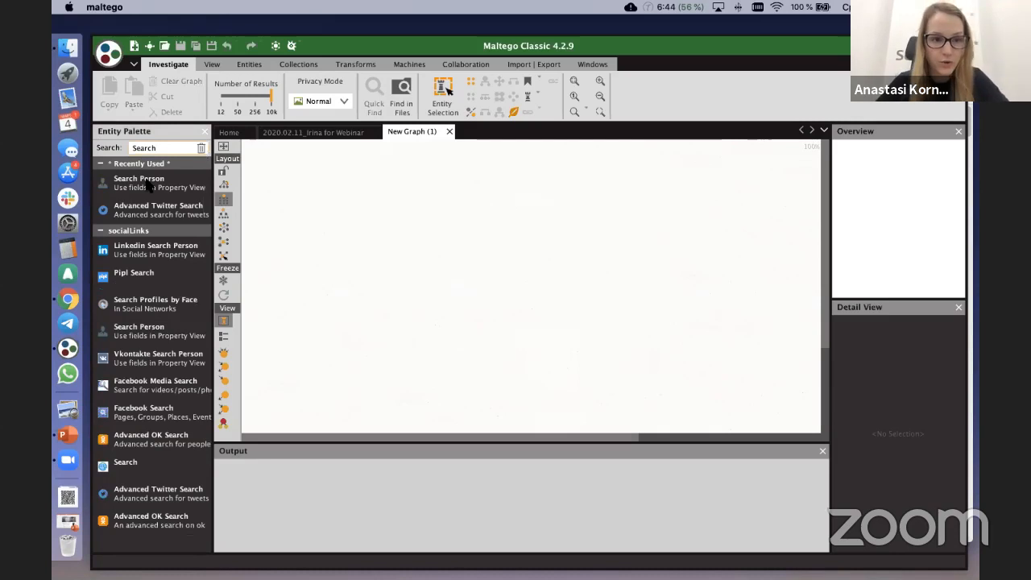
{"action": "left_click_drag", "start_coordinate": [143, 187], "coordinate": [478, 215]}
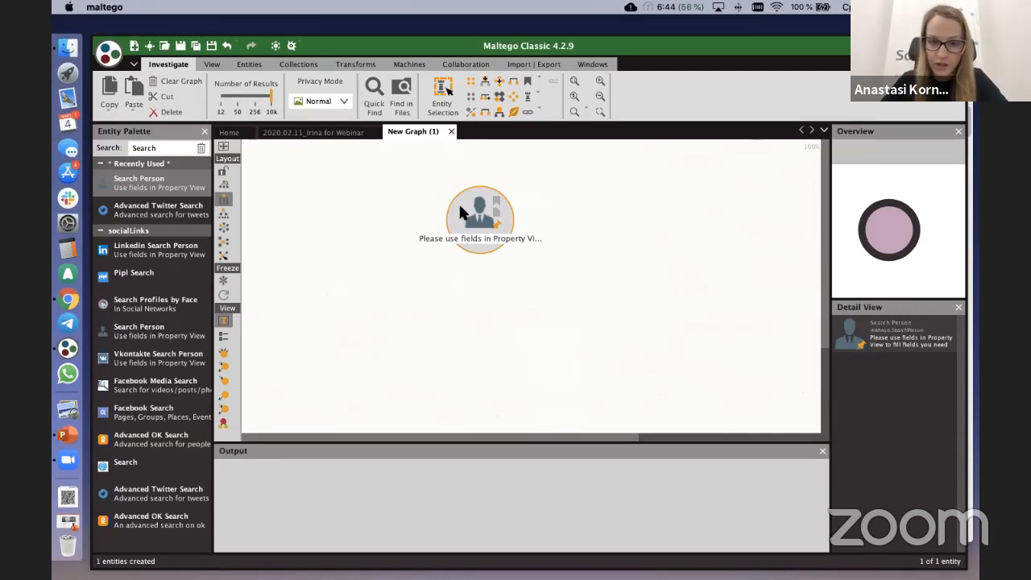
Step: Open the Search Person entity's properties and enter the person's full name
{"action": "double_click", "coordinate": [499, 249]}
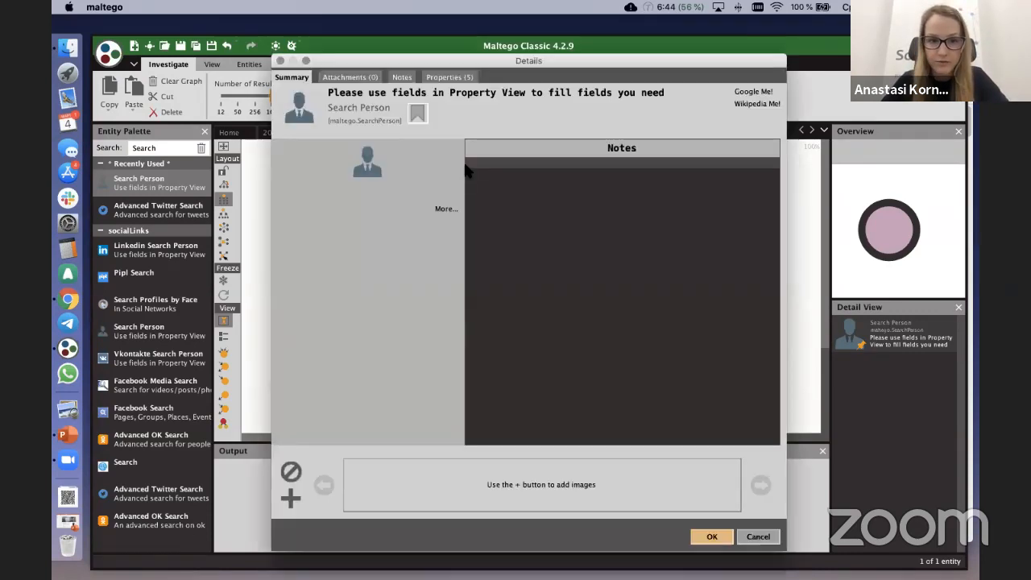
{"action": "left_click", "coordinate": [435, 78]}
{"action": "left_click", "coordinate": [382, 105]}
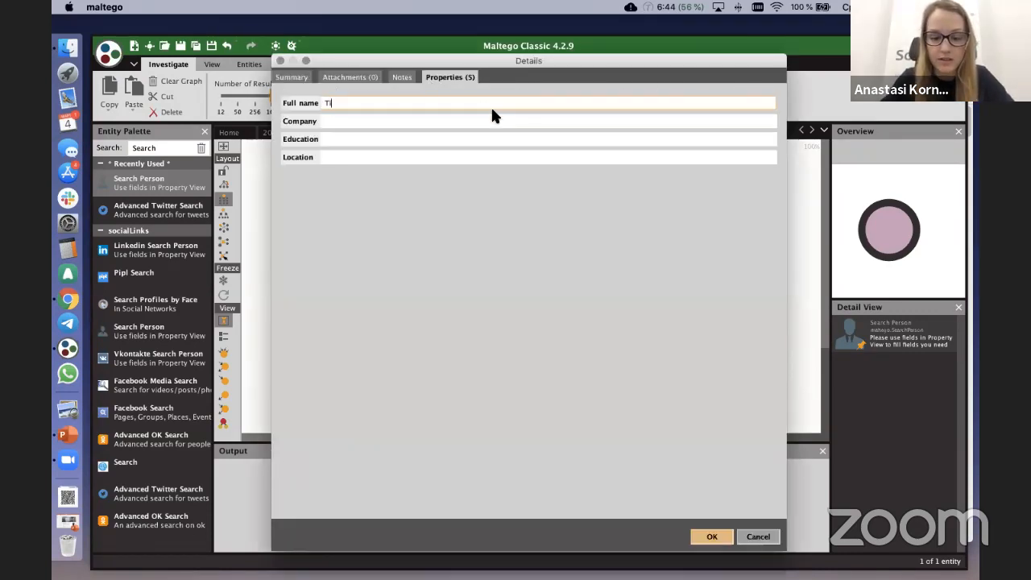
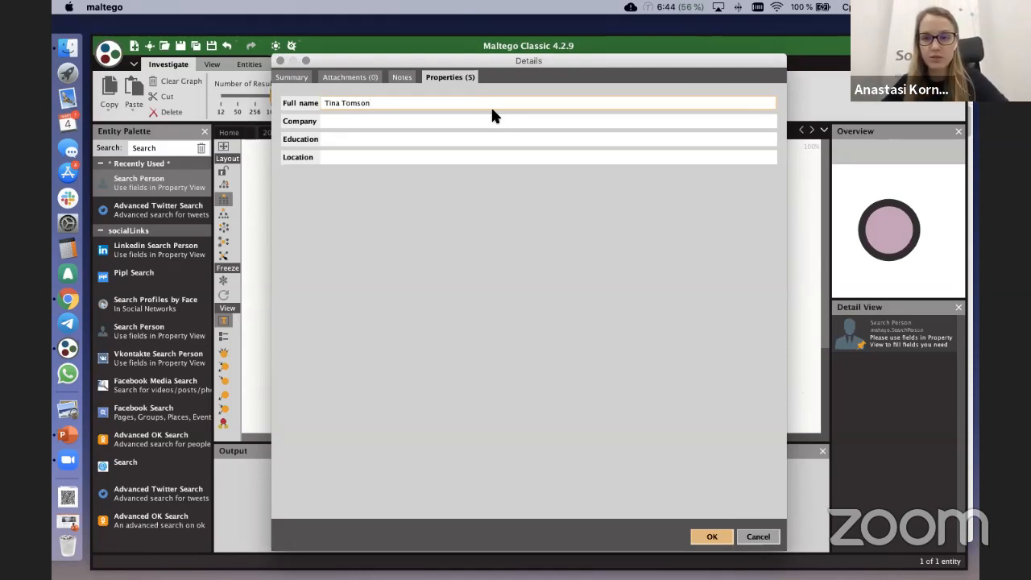
Step: Try entering "Microsot" as the person's company and clear the field again
{"action": "left_click", "coordinate": [356, 123]}
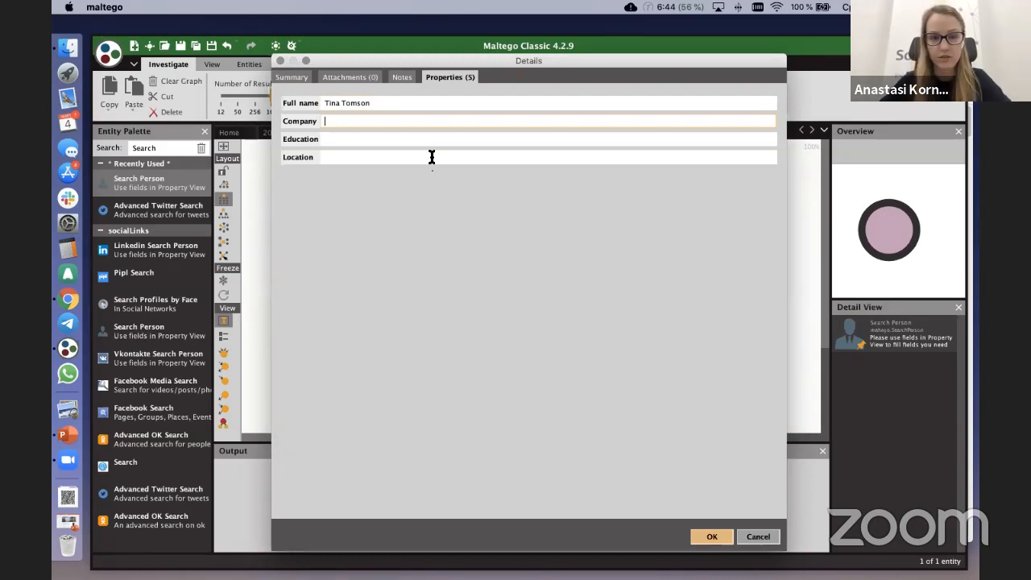
{"action": "type", "text": "Mic"}
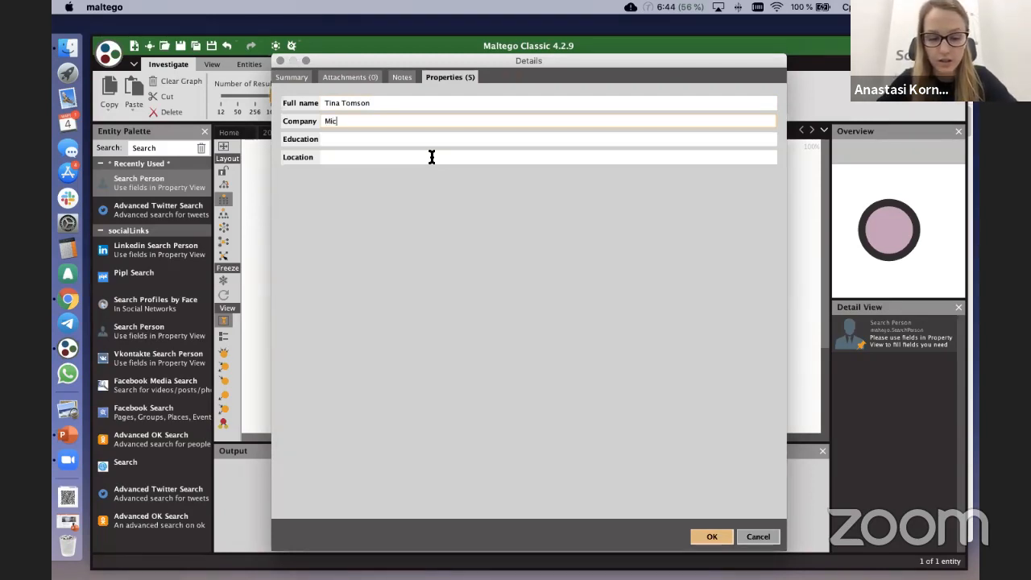
{"action": "type", "text": "rosot"}
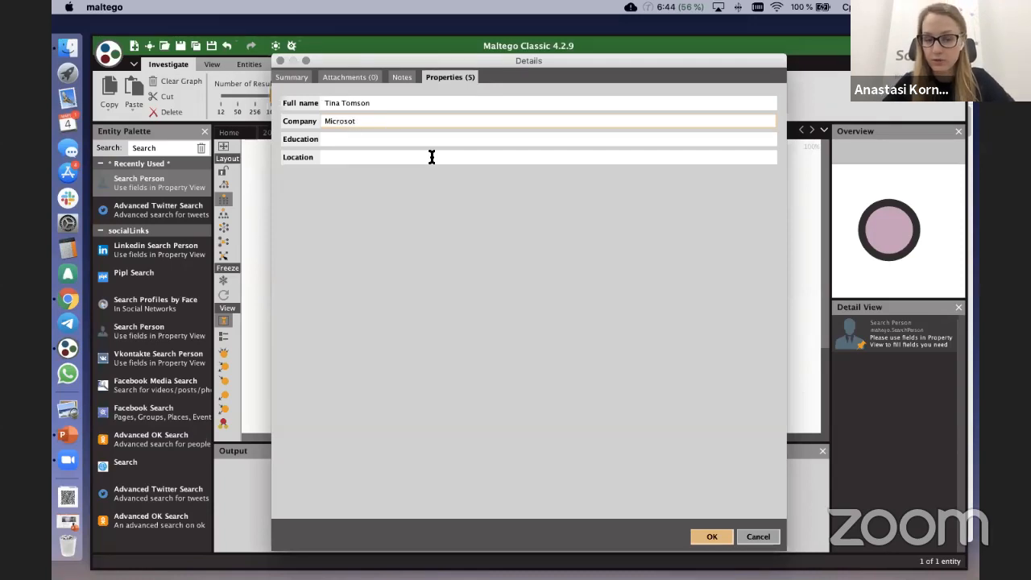
{"action": "key", "text": "super+a"}
{"action": "key", "text": "BackSpace"}
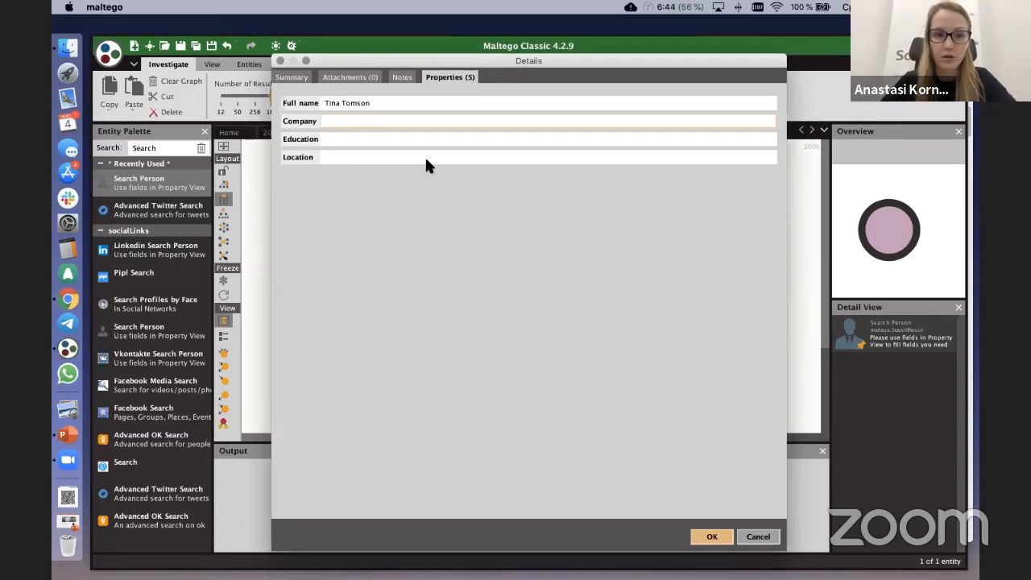
Step: Try London Business School as the education and Amsterdam as the location, and clear both fields again
{"action": "key", "text": "Tab"}
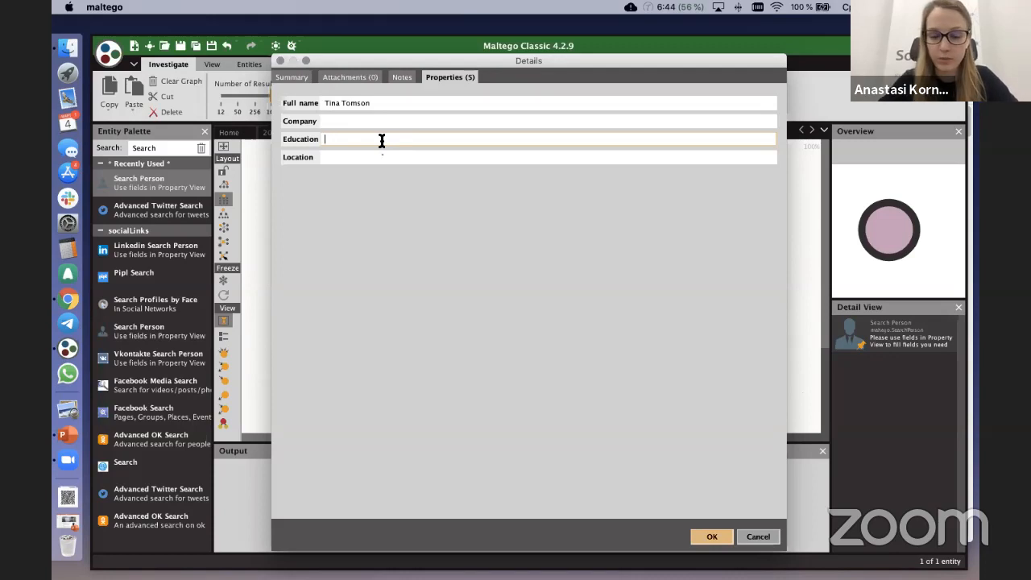
{"action": "type", "text": "Lo"}
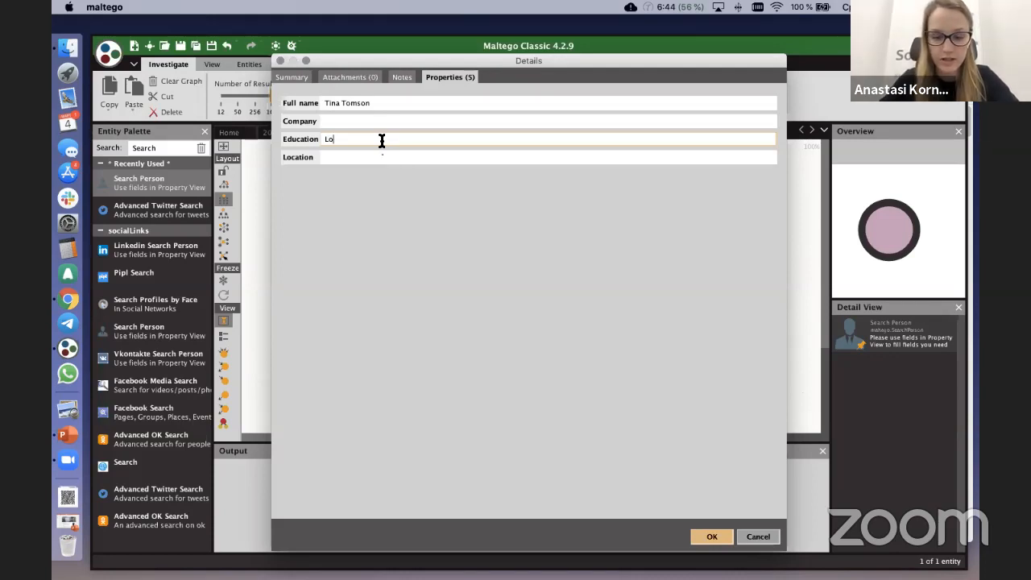
{"action": "type", "text": "ndon Busi"}
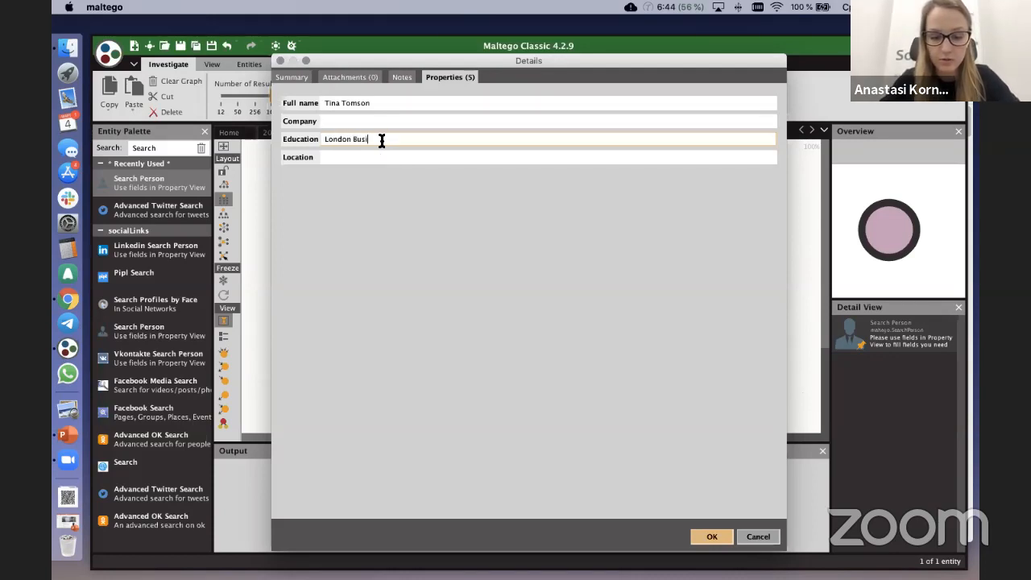
{"action": "type", "text": "ness School"}
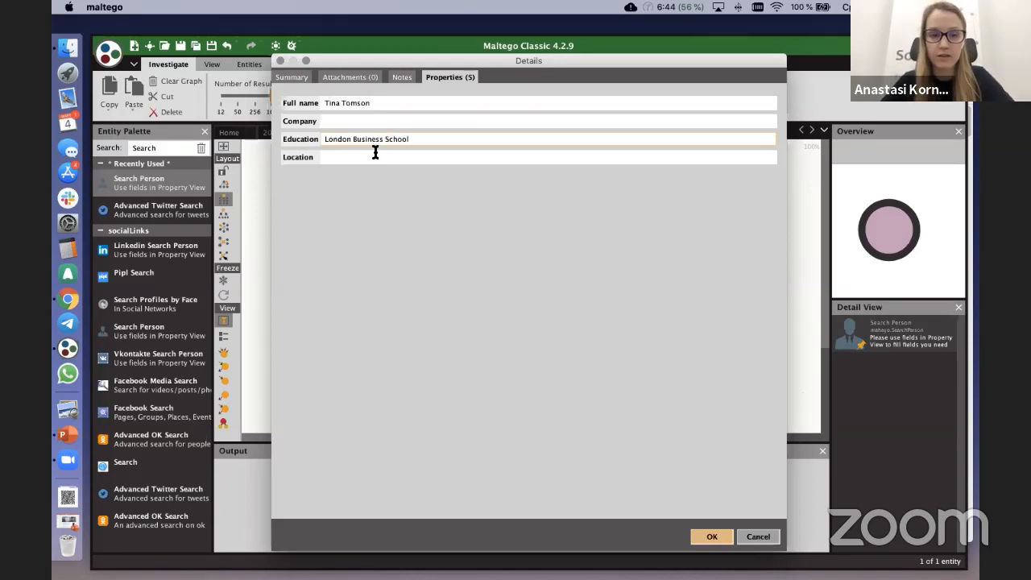
{"action": "left_click", "coordinate": [376, 157]}
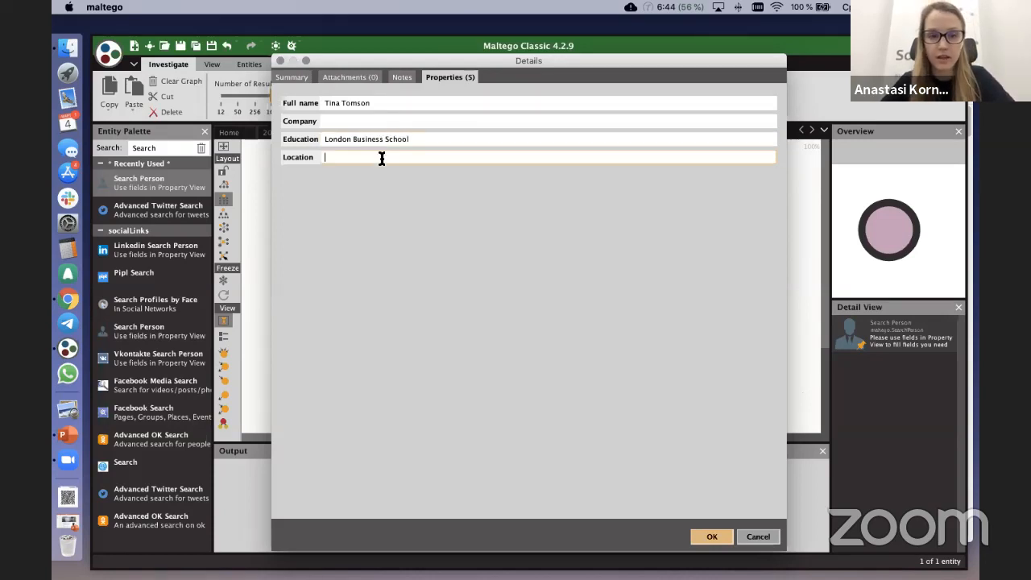
{"action": "type", "text": "Amsterdam"}
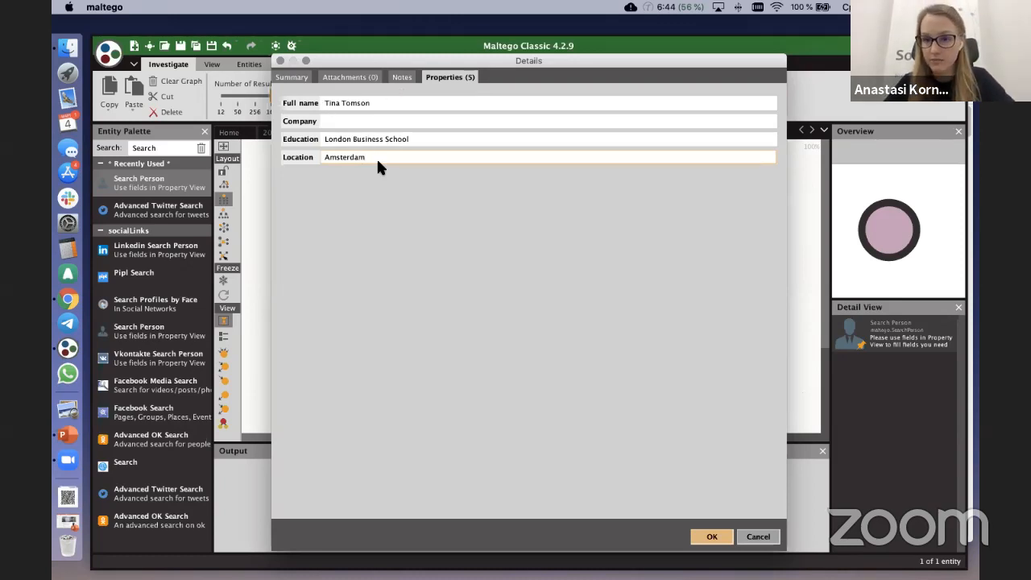
{"action": "left_click_drag", "start_coordinate": [393, 155], "coordinate": [328, 158]}
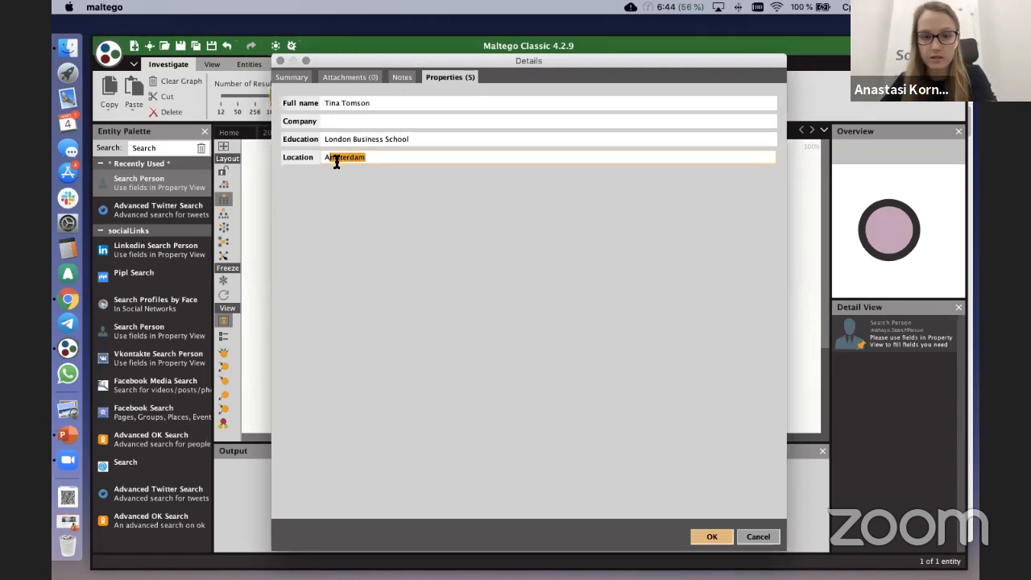
{"action": "key", "text": "BackSpace"}
{"action": "left_click_drag", "start_coordinate": [409, 140], "coordinate": [321, 140]}
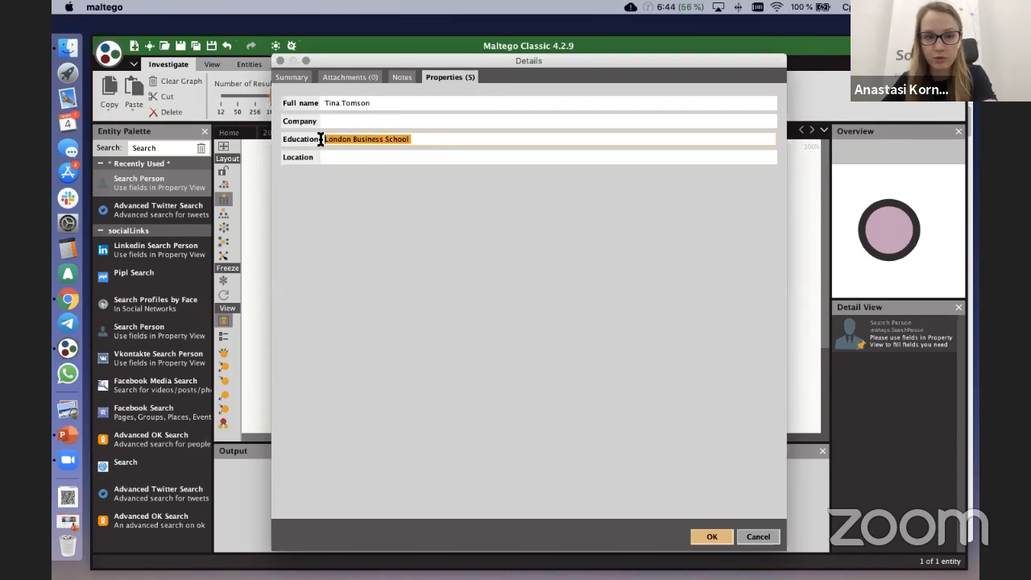
{"action": "key", "text": "BackSpace"}
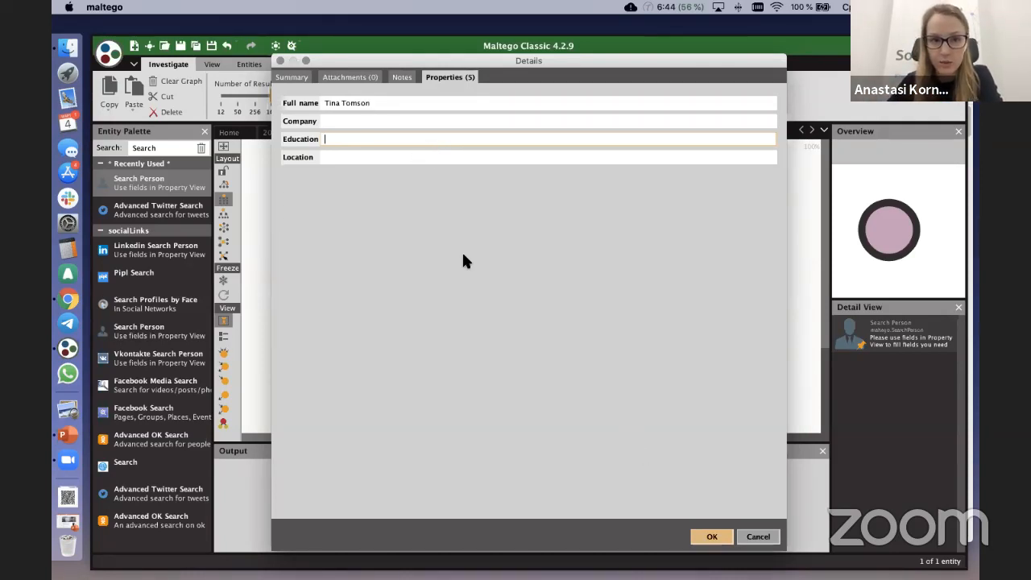
Step: Confirm the entity's properties and run the [Facebook] Search Users (exact) transform on the Search Person entity
{"action": "left_click", "coordinate": [705, 538]}
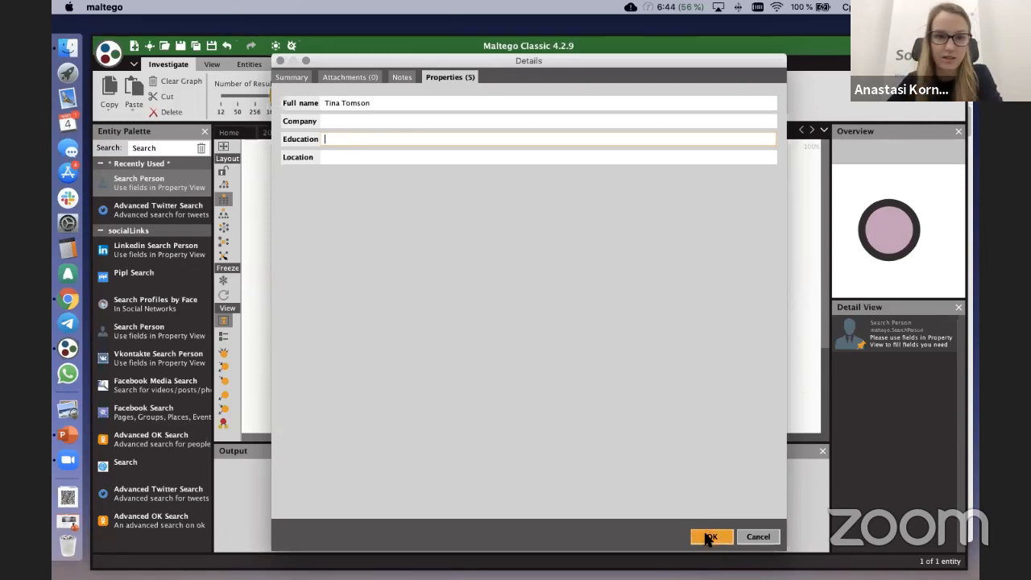
{"action": "left_click", "coordinate": [707, 538]}
{"action": "right_click", "coordinate": [465, 214]}
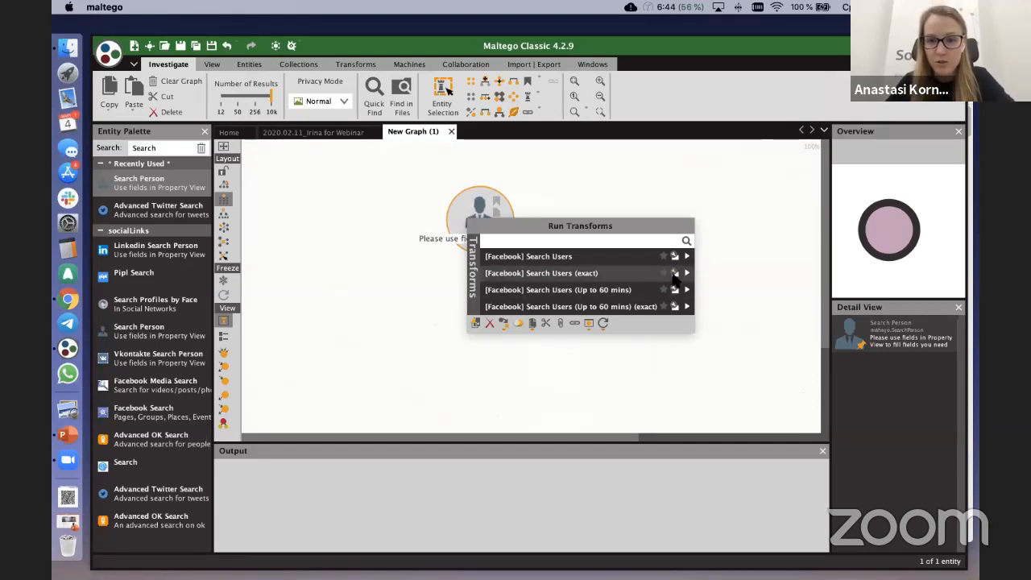
{"action": "left_click", "coordinate": [686, 274]}
{"action": "right_click", "coordinate": [471, 215]}
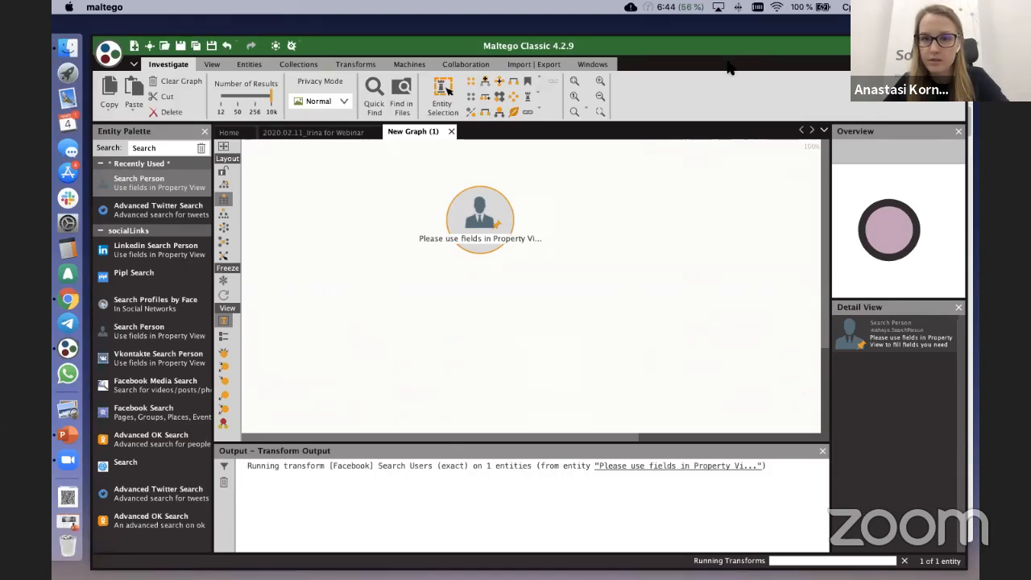
{"action": "left_click", "coordinate": [225, 322]}
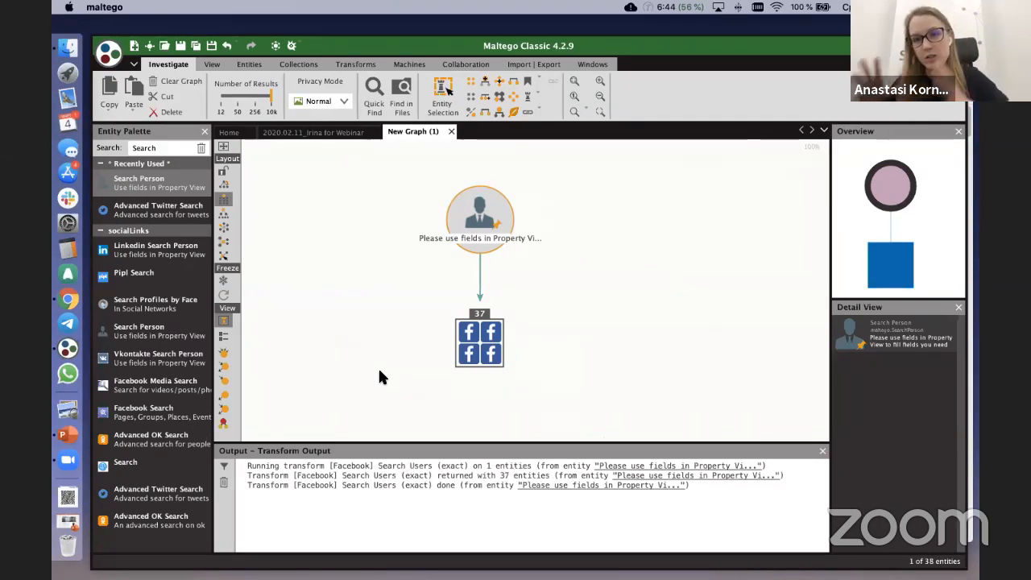
Step: Select the Facebook collection below the Search Person entity and examine the profiles listed in it
{"action": "left_click", "coordinate": [416, 282]}
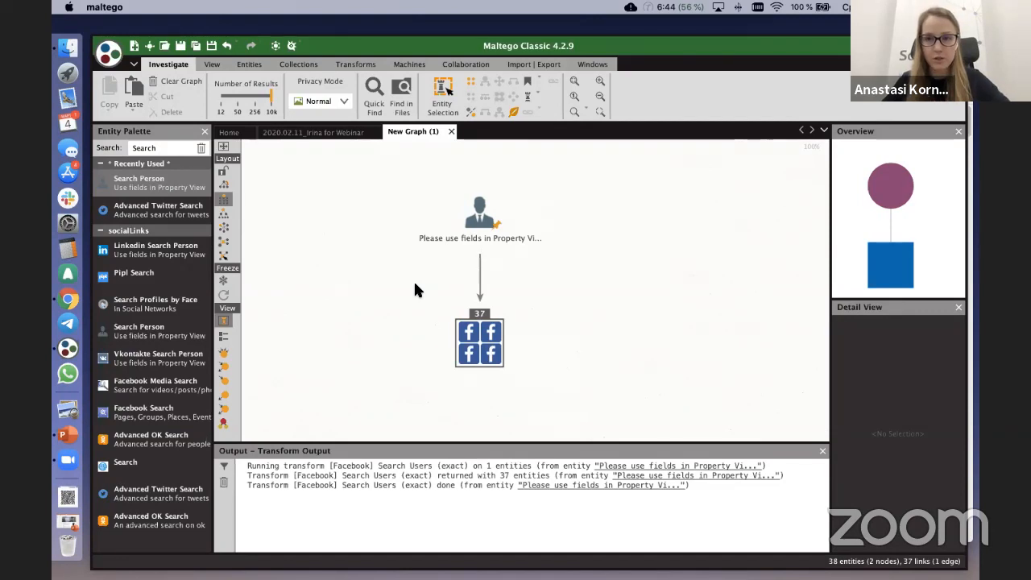
{"action": "left_click_drag", "start_coordinate": [417, 291], "coordinate": [782, 414]}
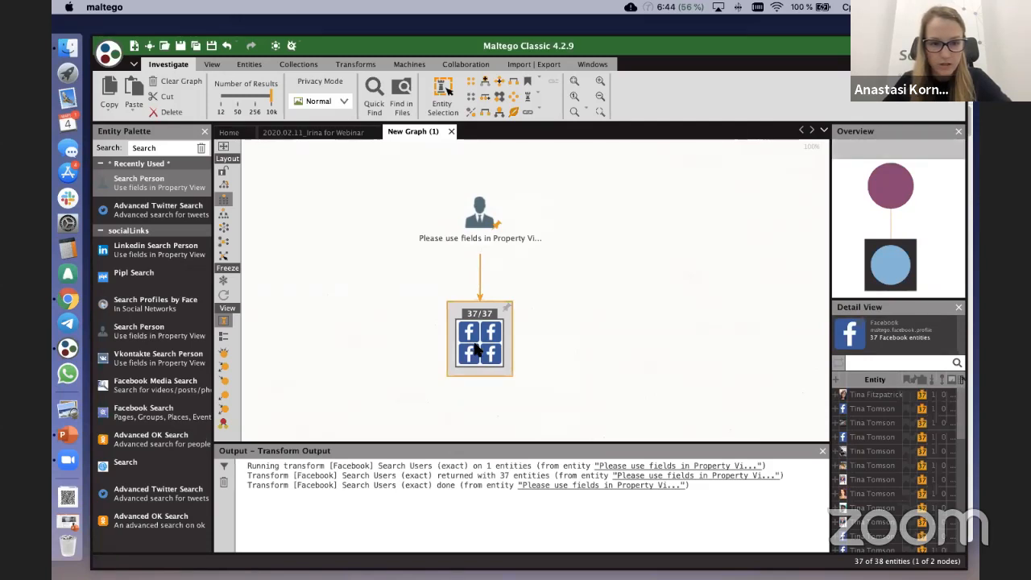
{"action": "scroll", "coordinate": [472, 343], "scroll_direction": "up", "scroll_amount": 3}
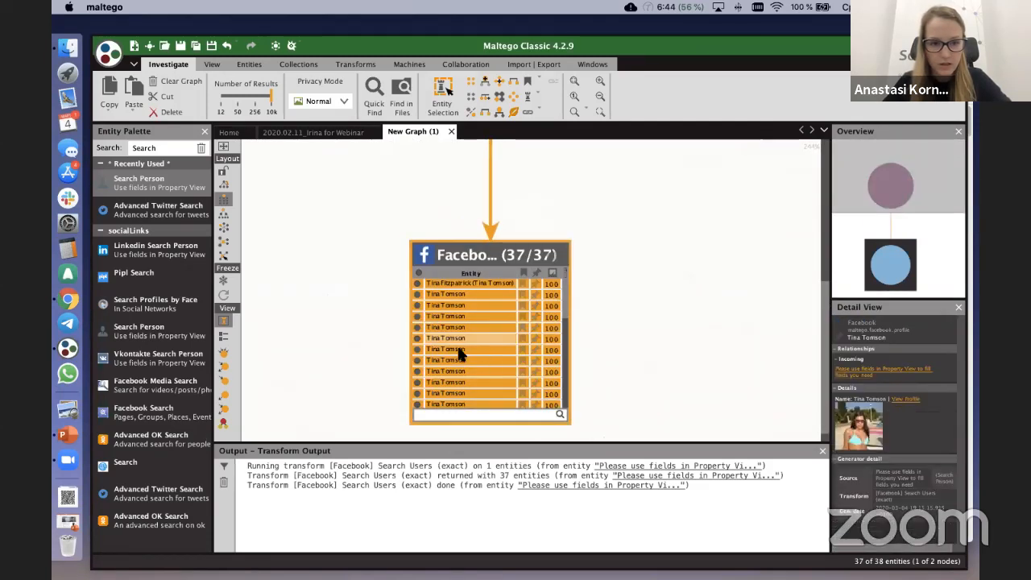
{"action": "scroll", "coordinate": [456, 307], "scroll_direction": "down", "scroll_amount": 3}
{"action": "scroll", "coordinate": [456, 307], "scroll_direction": "up", "scroll_amount": 3}
{"action": "scroll", "coordinate": [456, 310], "scroll_direction": "down", "scroll_amount": 5}
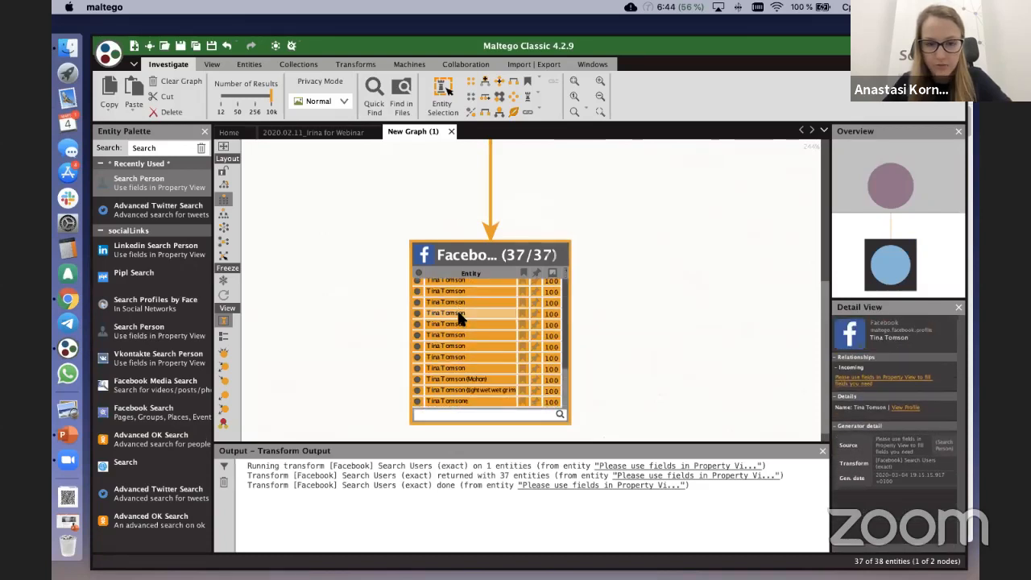
{"action": "left_click", "coordinate": [670, 316]}
{"action": "scroll", "coordinate": [669, 321], "scroll_direction": "down", "scroll_amount": 3}
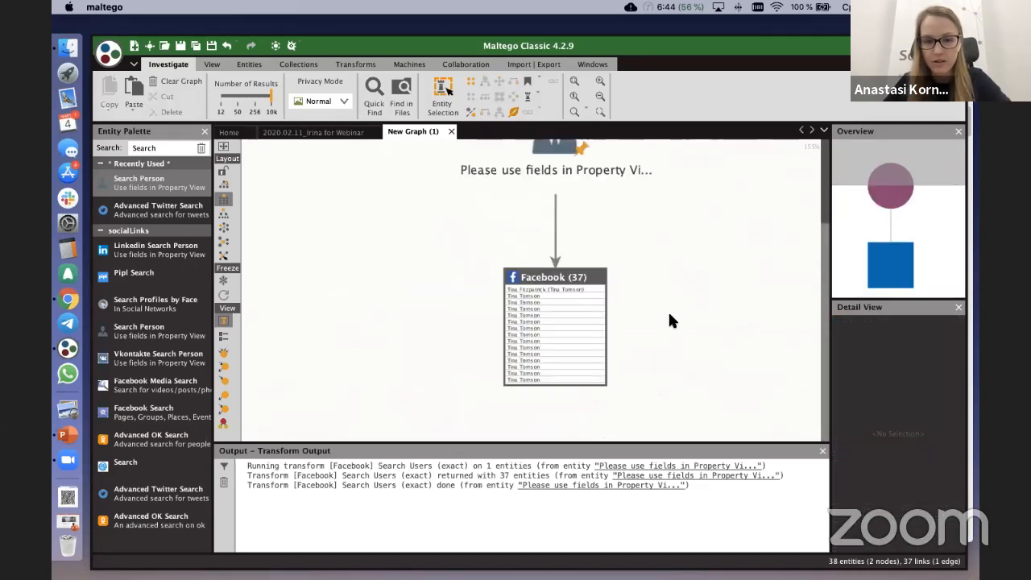
{"action": "scroll", "coordinate": [706, 327], "scroll_direction": "down", "scroll_amount": 2}
{"action": "scroll", "coordinate": [503, 251], "scroll_direction": "down", "scroll_amount": 1}
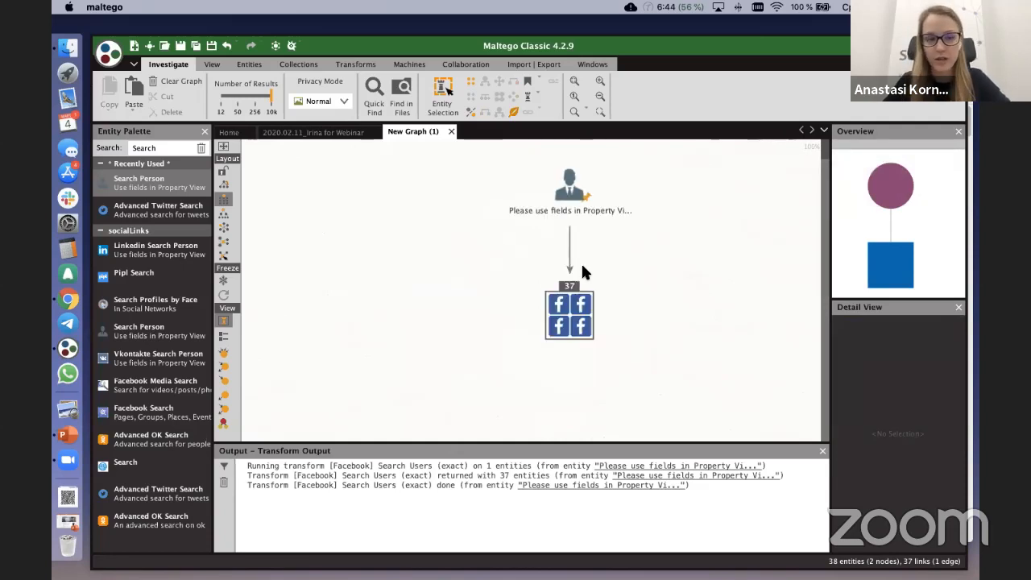
Step: Find the Person entity with the search text "Per" and add one to the graph beside the Search Person entity
{"action": "left_click", "coordinate": [170, 151]}
{"action": "type", "text": "Per"}
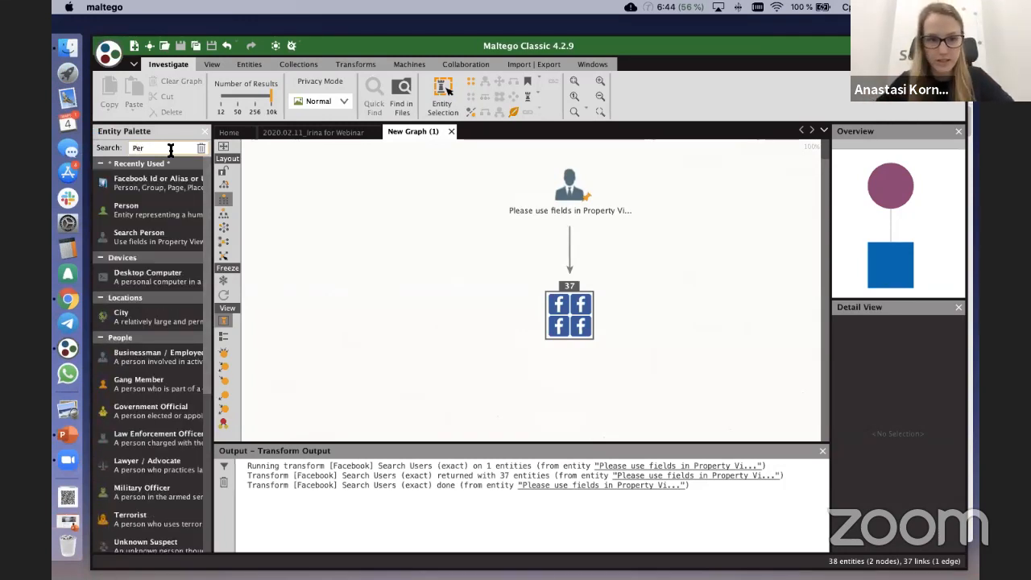
{"action": "left_click_drag", "start_coordinate": [133, 213], "coordinate": [398, 192]}
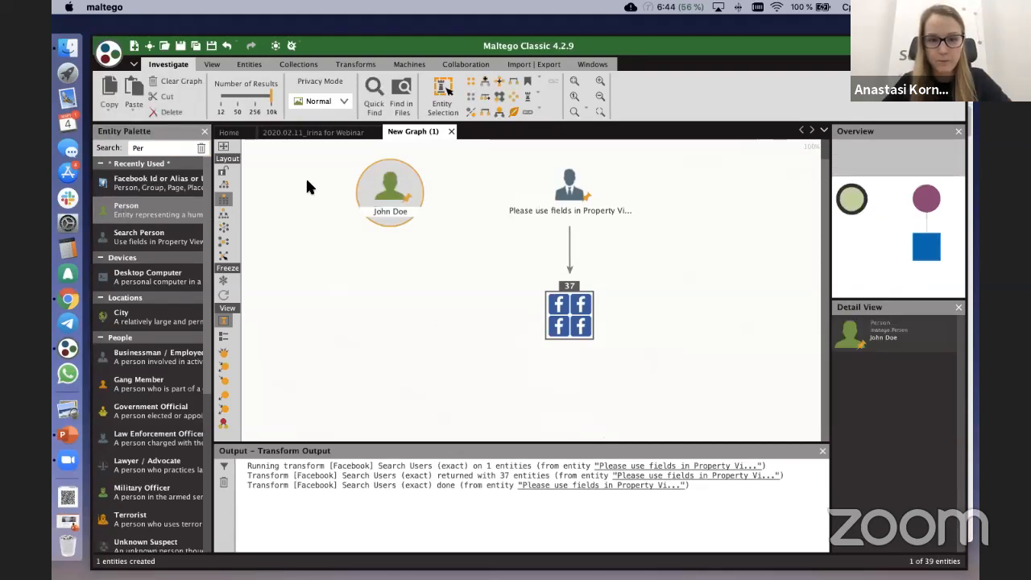
Step: Set the new Person entity's full name to the name of the person being searched and confirm the details
{"action": "scroll", "coordinate": [392, 199], "scroll_direction": "up", "scroll_amount": 2}
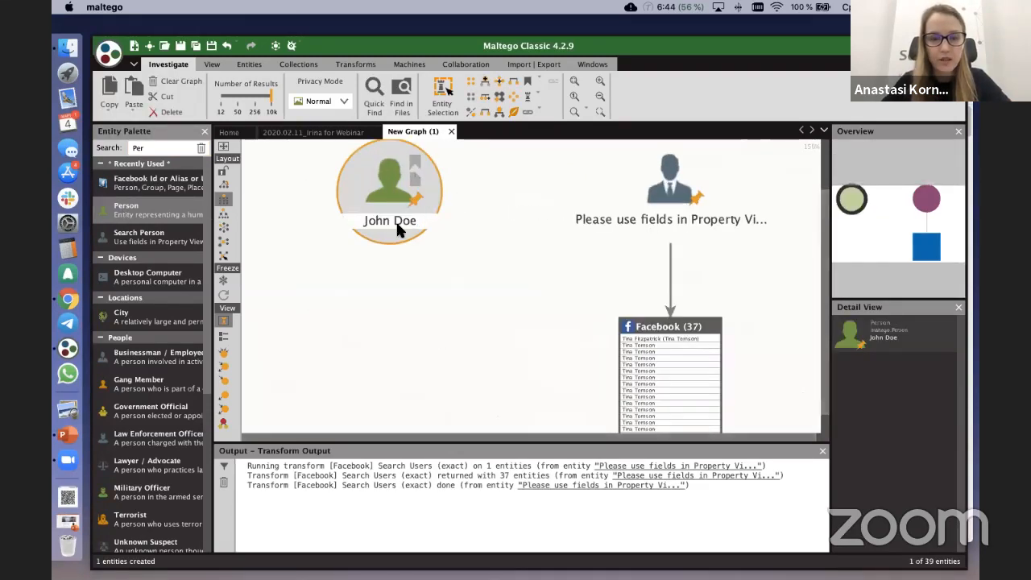
{"action": "double_click", "coordinate": [389, 217]}
{"action": "left_click", "coordinate": [394, 230]}
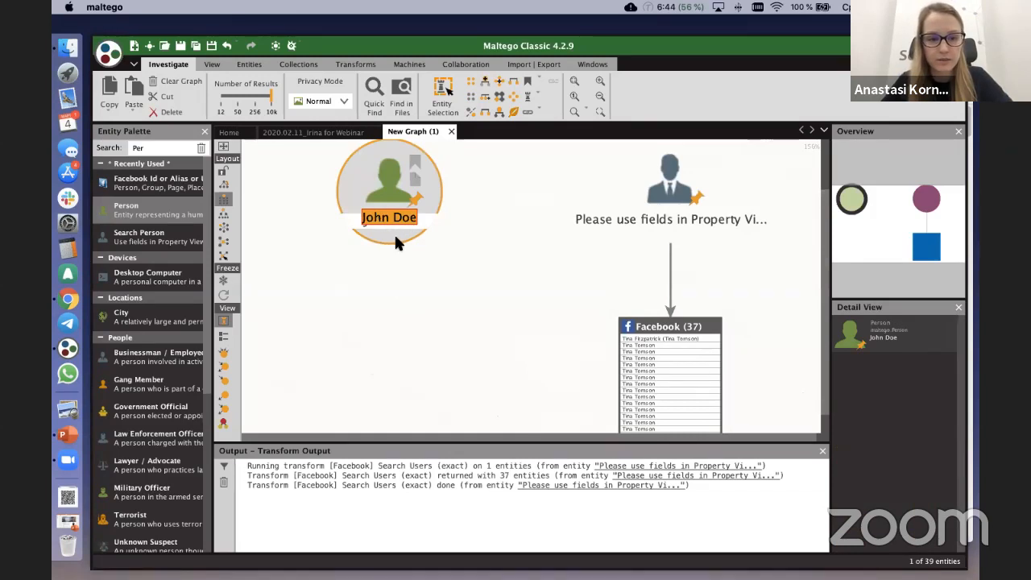
{"action": "double_click", "coordinate": [394, 227]}
{"action": "double_click", "coordinate": [356, 172]}
{"action": "left_click", "coordinate": [367, 203]}
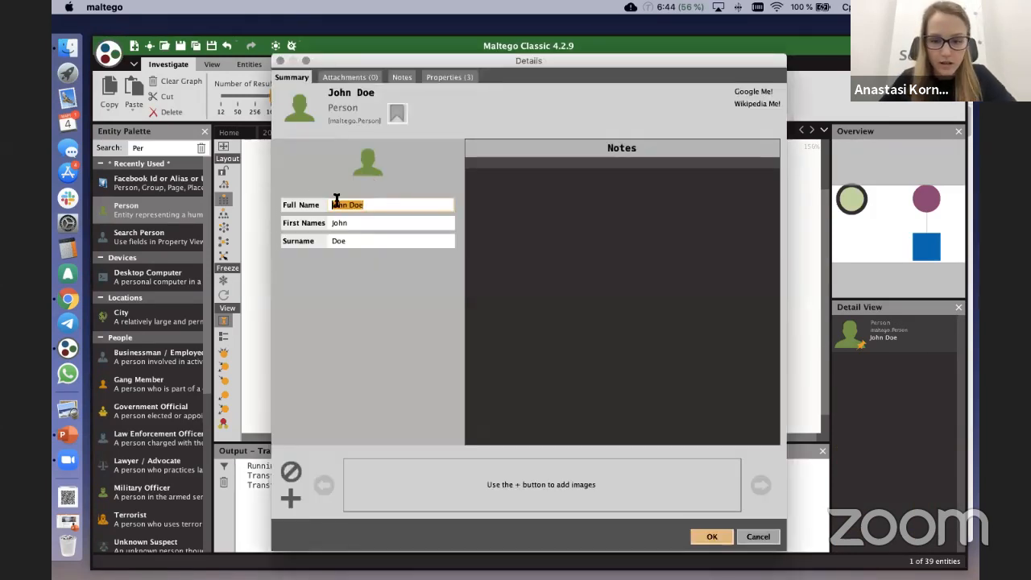
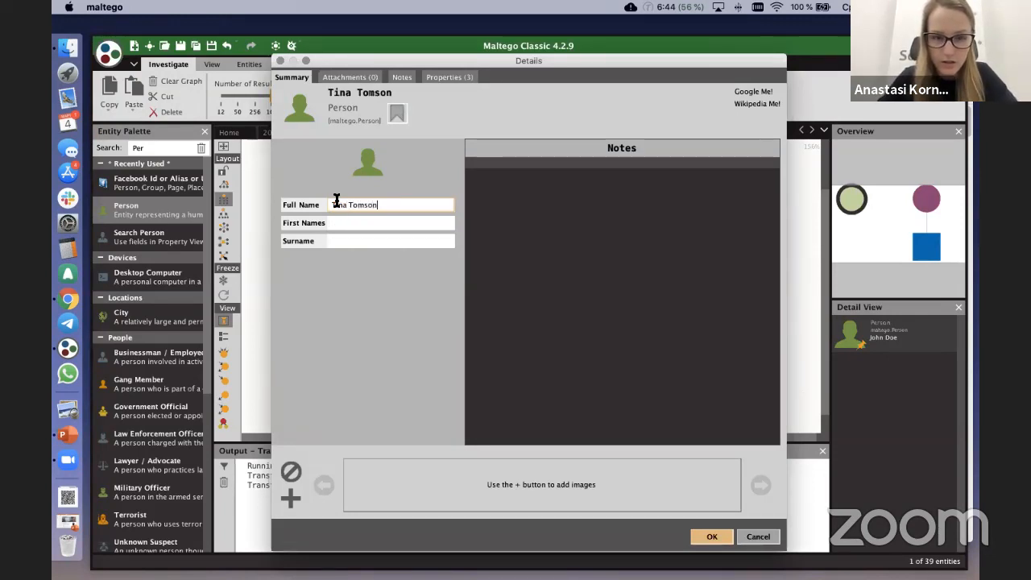
{"action": "left_click", "coordinate": [712, 536]}
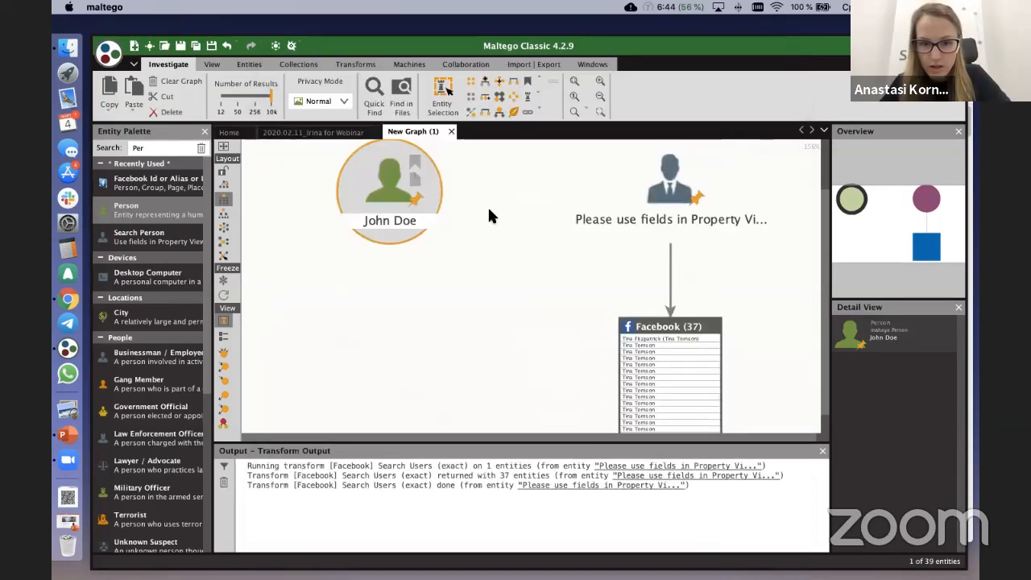
Step: Close the Entity Palette and run the [SL DB] Person To Sldb transform on the Person entity
{"action": "right_click", "coordinate": [384, 180]}
{"action": "left_click", "coordinate": [406, 173]}
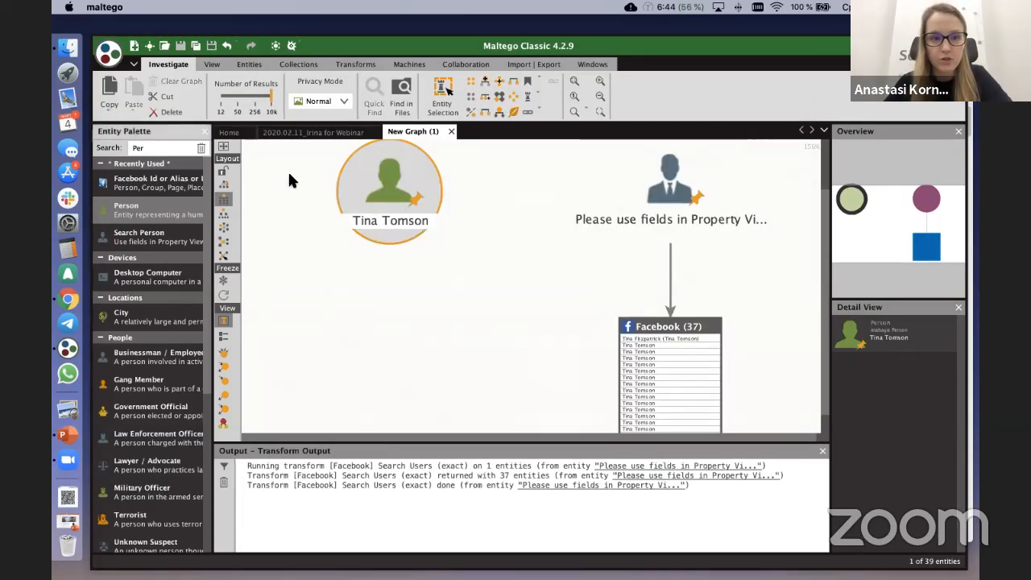
{"action": "left_click", "coordinate": [207, 131]}
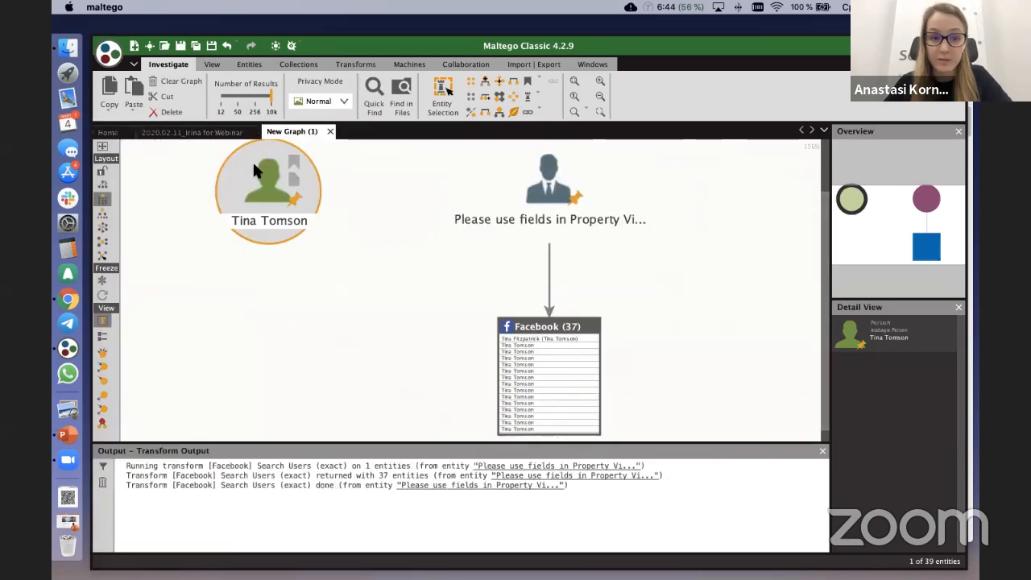
{"action": "right_click", "coordinate": [254, 167]}
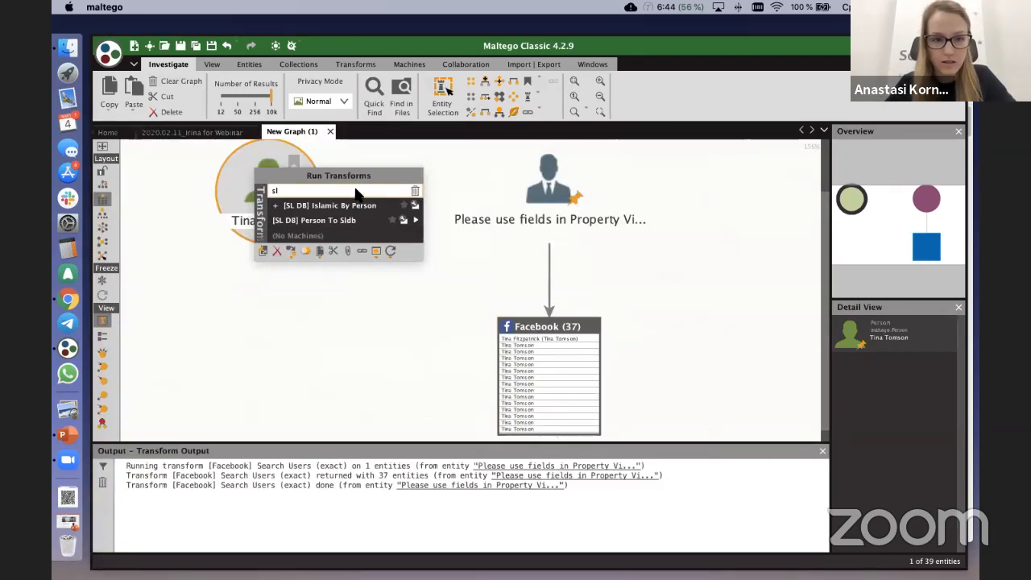
{"action": "left_click", "coordinate": [413, 221]}
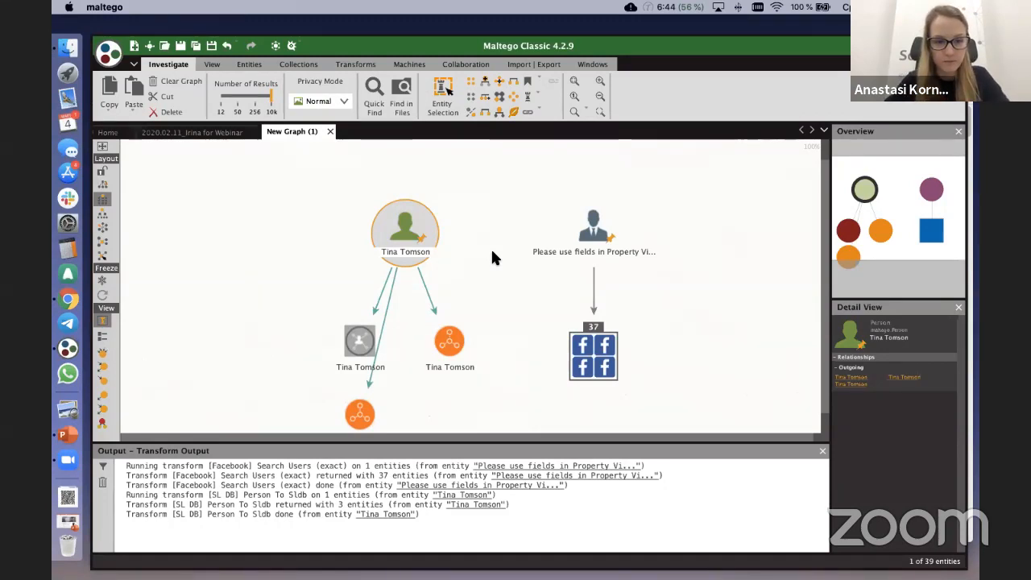
Step: Move the lowest SL DB result between the other two and review the properties of the orange result beside the grey one
{"action": "left_click_drag", "start_coordinate": [275, 225], "coordinate": [304, 163]}
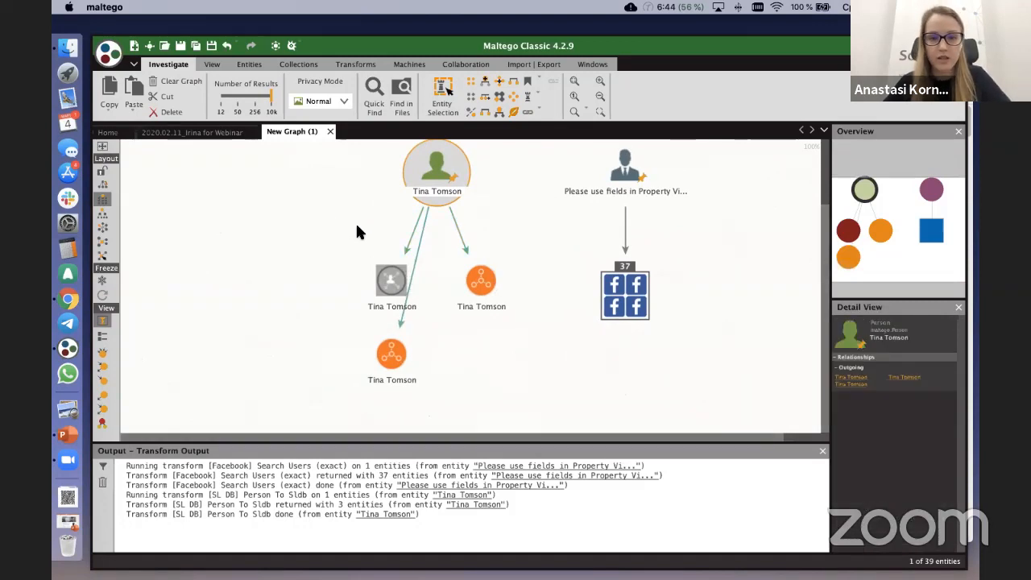
{"action": "left_click", "coordinate": [393, 283]}
{"action": "left_click", "coordinate": [475, 289]}
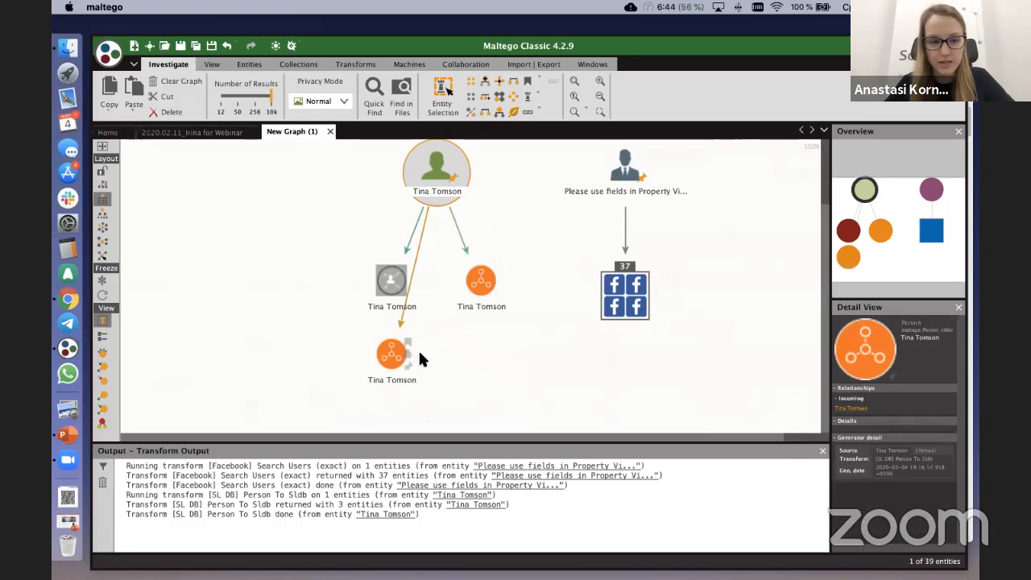
{"action": "left_click_drag", "start_coordinate": [403, 357], "coordinate": [457, 342]}
{"action": "double_click", "coordinate": [481, 282]}
{"action": "left_click", "coordinate": [430, 78]}
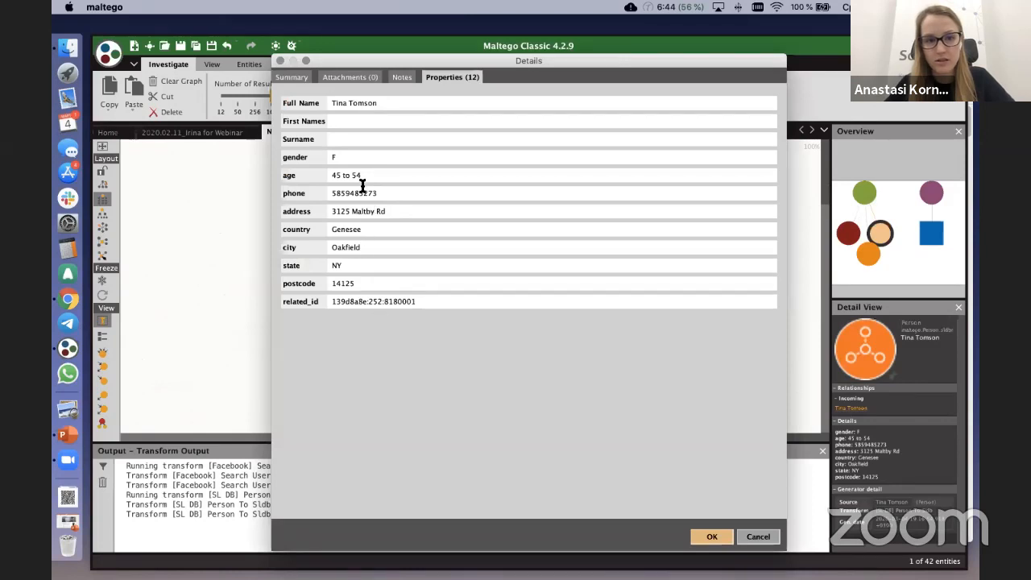
{"action": "left_click", "coordinate": [712, 537]}
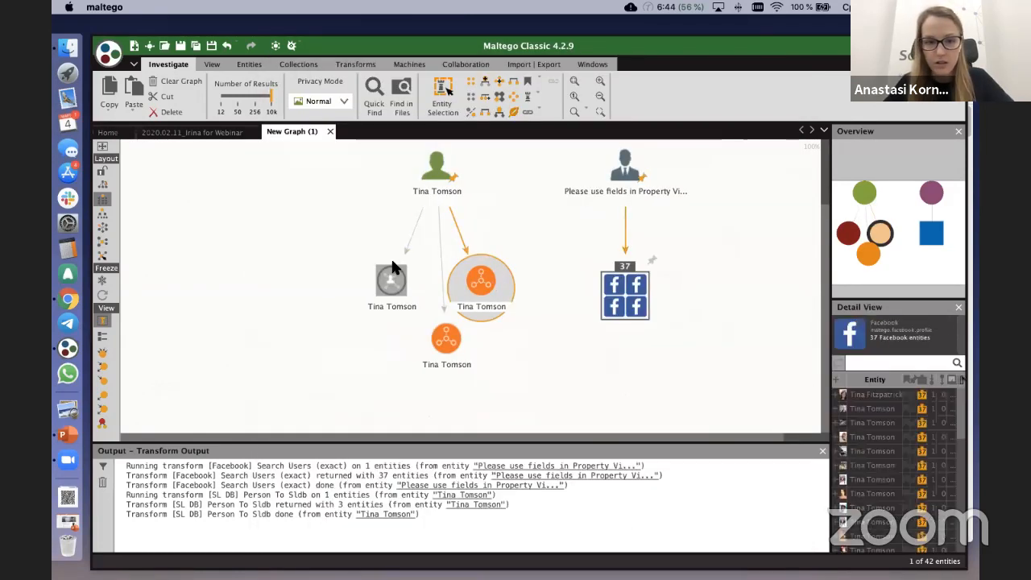
Step: Review the summary of the grey SL DB person result and the properties of the lower orange one
{"action": "double_click", "coordinate": [392, 280]}
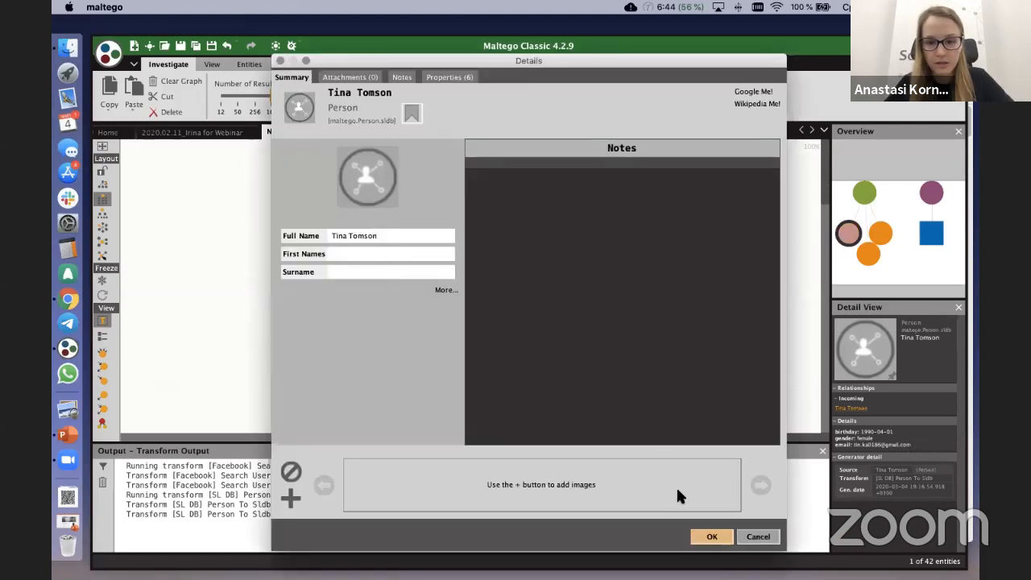
{"action": "left_click", "coordinate": [712, 536]}
{"action": "double_click", "coordinate": [445, 340]}
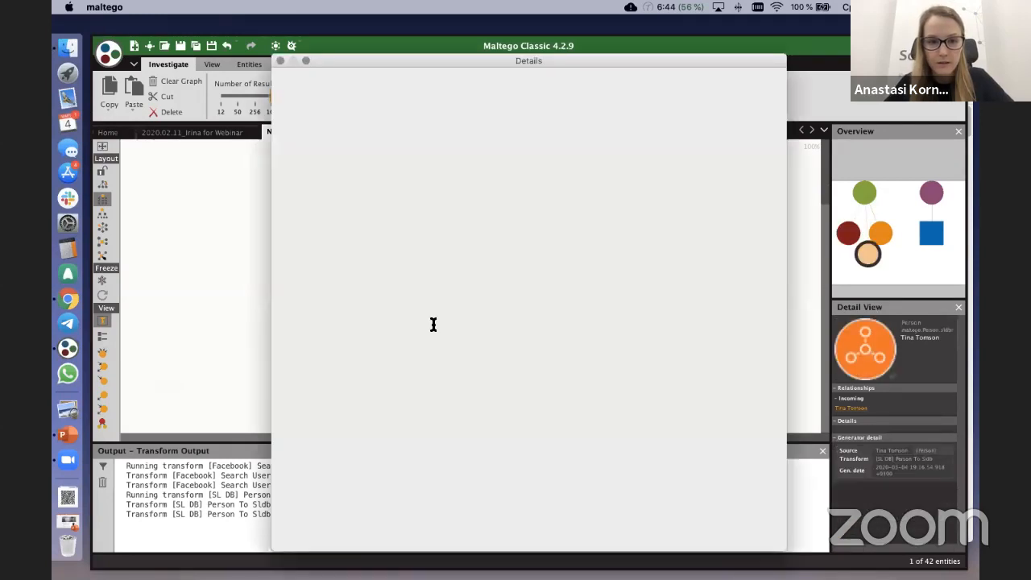
{"action": "left_click", "coordinate": [448, 77]}
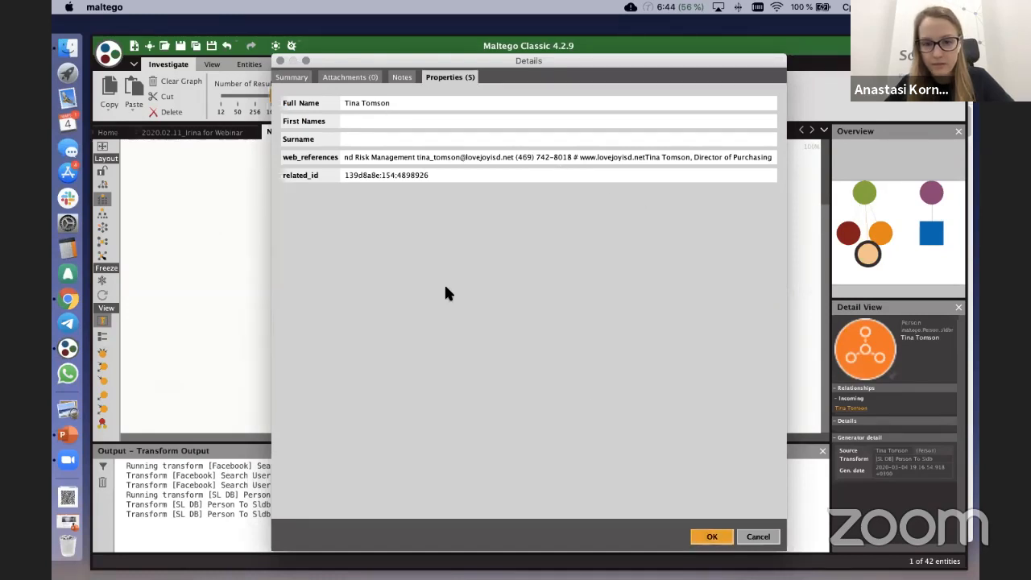
{"action": "left_click", "coordinate": [709, 536]}
Step: Select all three SL DB person results and run the [Convert] To Entities From Person transform on them
{"action": "left_click_drag", "start_coordinate": [351, 235], "coordinate": [542, 386]}
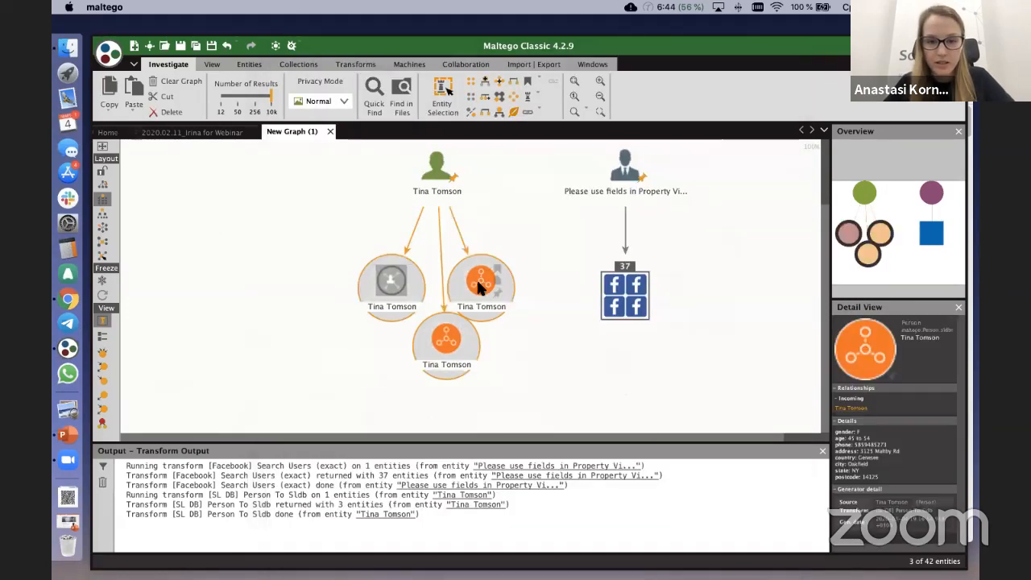
{"action": "right_click", "coordinate": [480, 287]}
{"action": "type", "text": "sl"}
{"action": "key", "text": "BackSpace"}
{"action": "type", "text": "convert"}
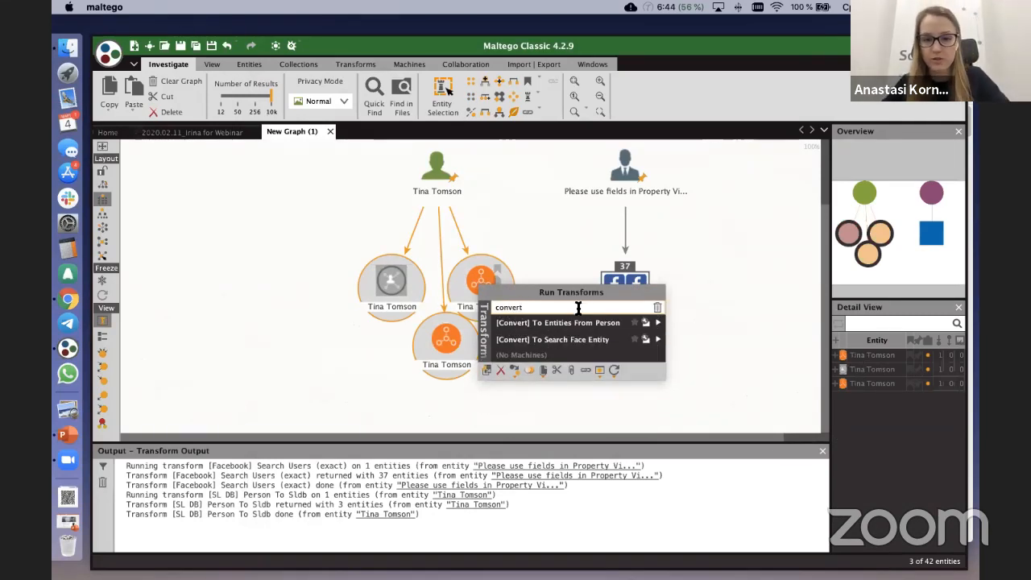
{"action": "left_click", "coordinate": [658, 324]}
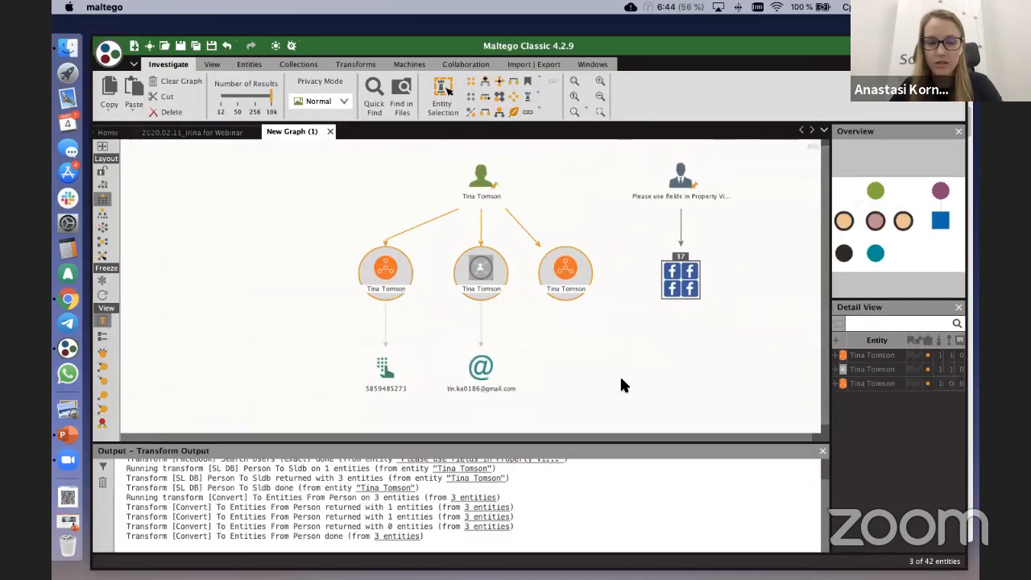
Step: Shrink the Transform Output area to enlarge the graph, and run [Facebook] Lookup By Email on the email address entity
{"action": "left_click_drag", "start_coordinate": [621, 377], "coordinate": [617, 331]}
{"action": "scroll", "coordinate": [617, 331], "scroll_direction": "up", "scroll_amount": 1}
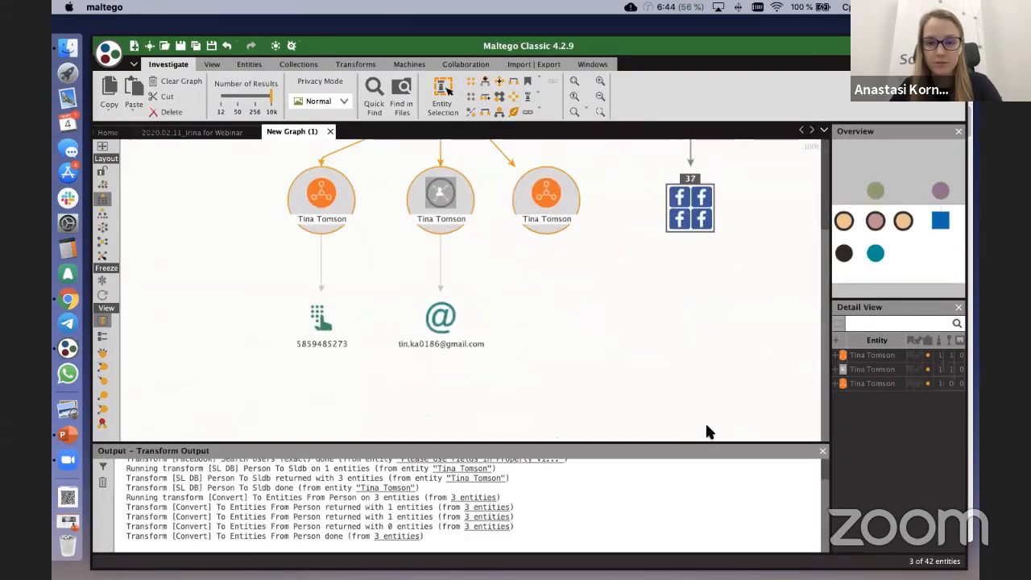
{"action": "left_click_drag", "start_coordinate": [749, 443], "coordinate": [749, 522]}
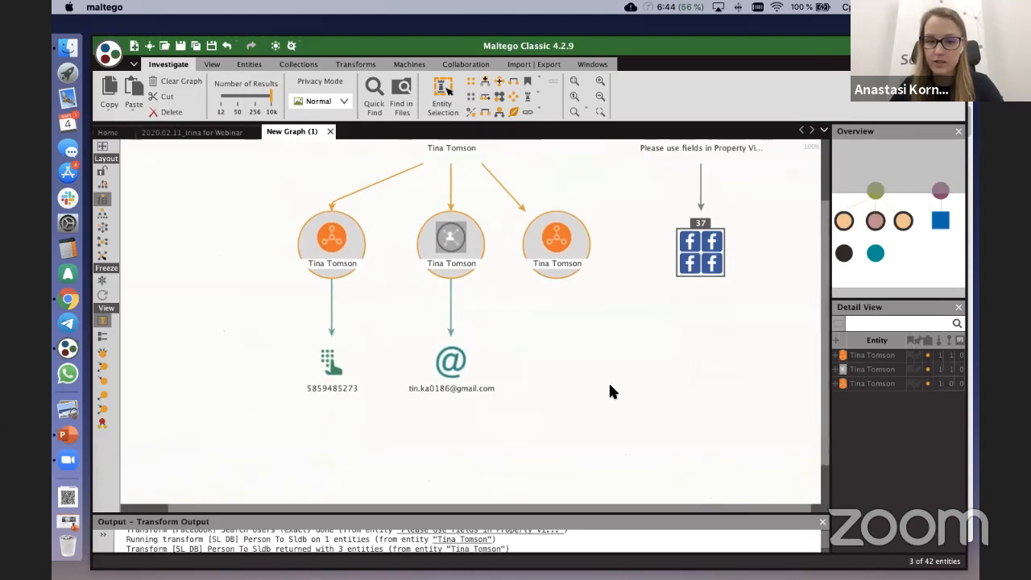
{"action": "right_click", "coordinate": [469, 423]}
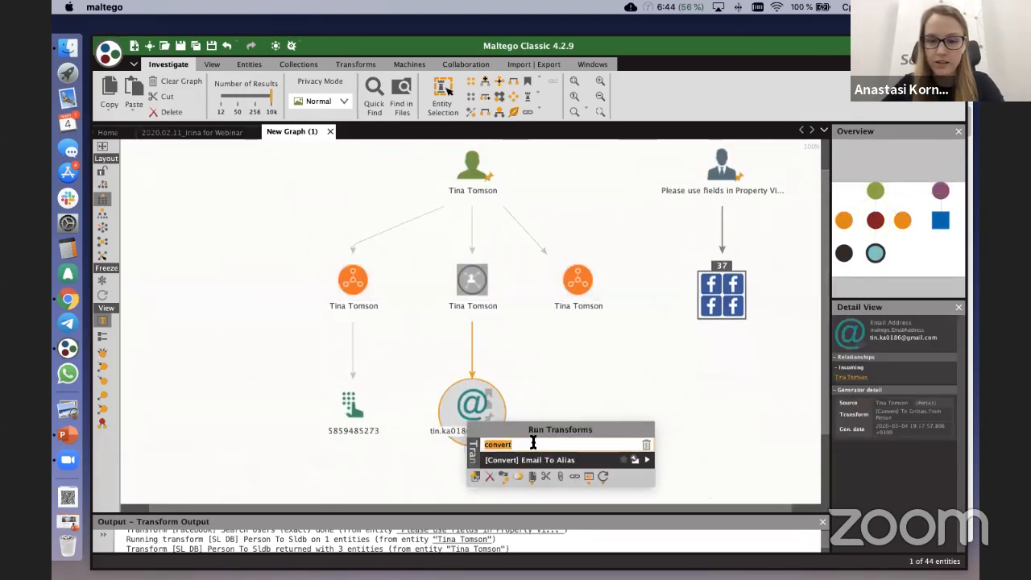
{"action": "key", "text": "BackSpace"}
{"action": "type", "text": "look"}
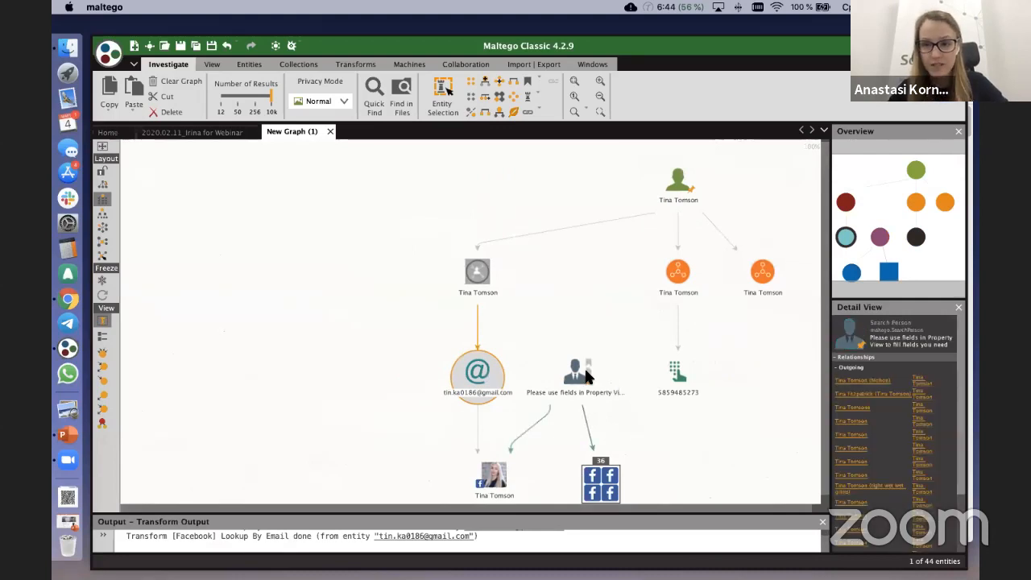
Step: Run the [Facebook] Get User Details transform on the Facebook profile linked to the email address
{"action": "scroll", "coordinate": [390, 251], "scroll_direction": "down", "scroll_amount": 2}
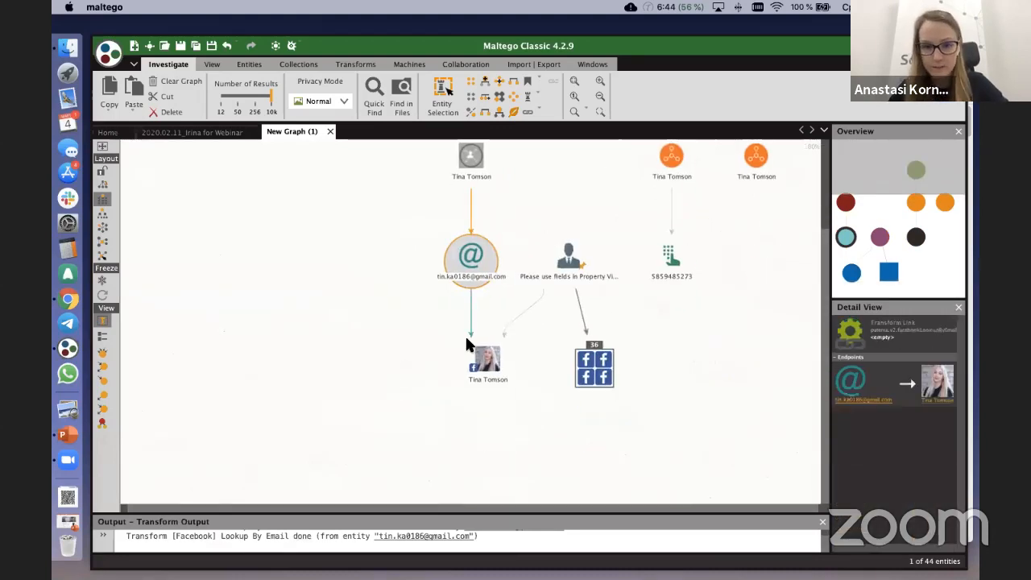
{"action": "scroll", "coordinate": [484, 363], "scroll_direction": "up", "scroll_amount": 2}
{"action": "left_click", "coordinate": [463, 232]}
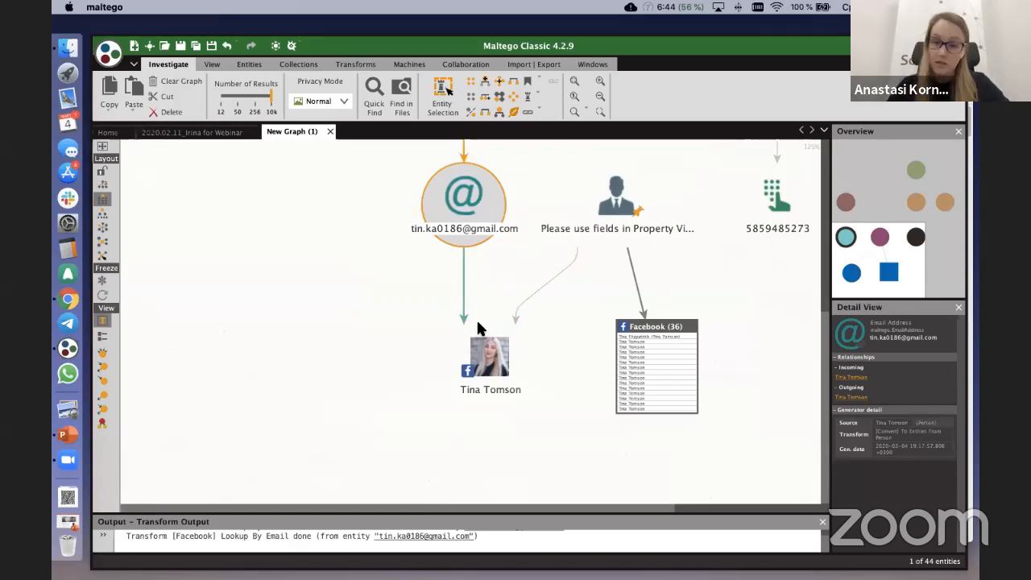
{"action": "right_click", "coordinate": [480, 339]}
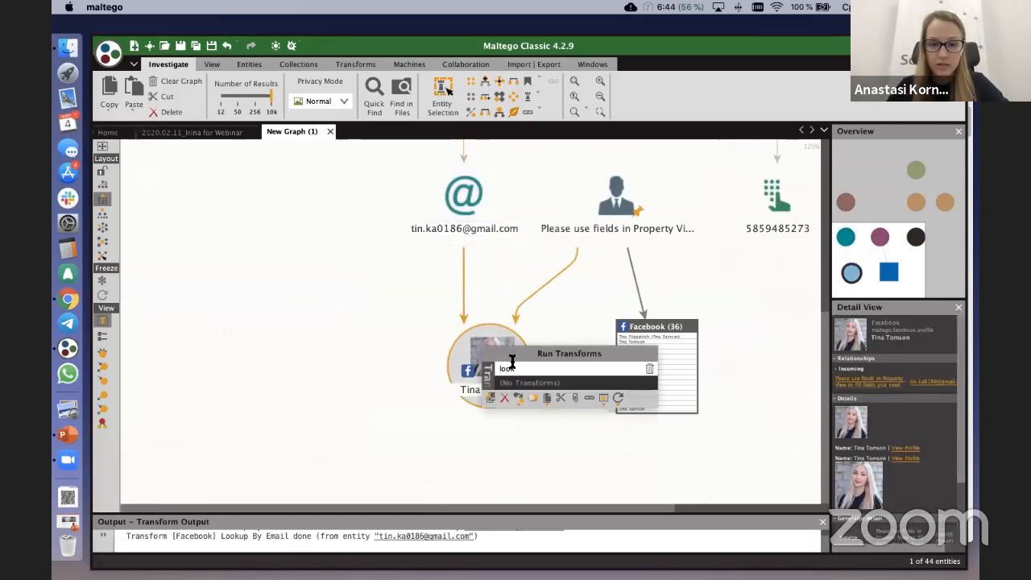
{"action": "type", "text": "de"}
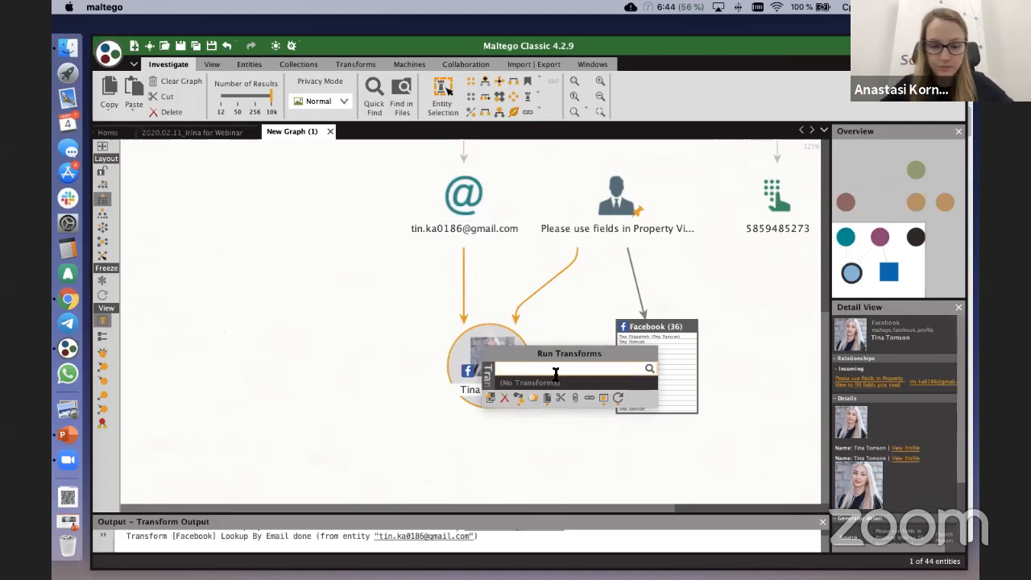
{"action": "type", "text": "tails"}
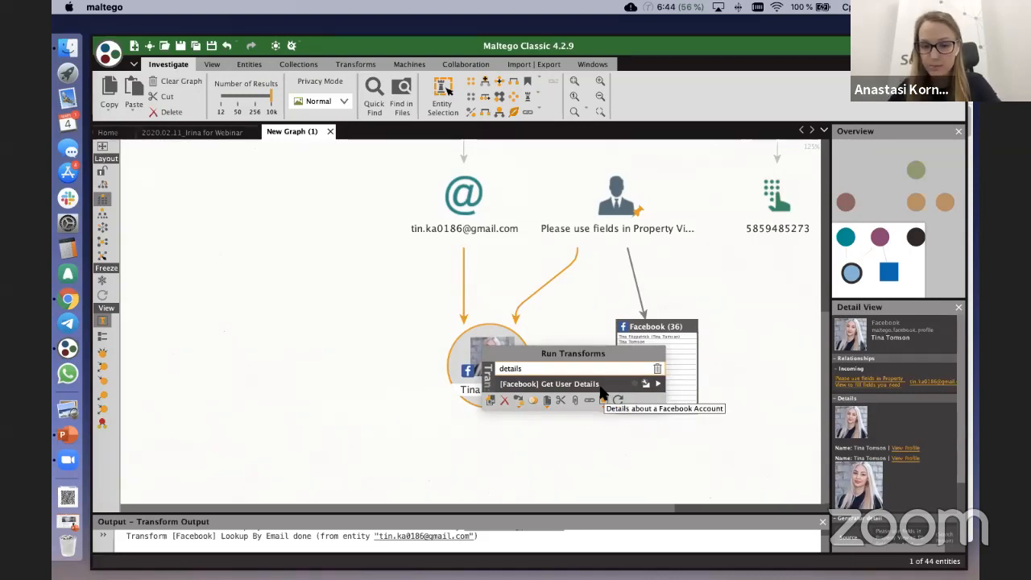
{"action": "double_click", "coordinate": [567, 369]}
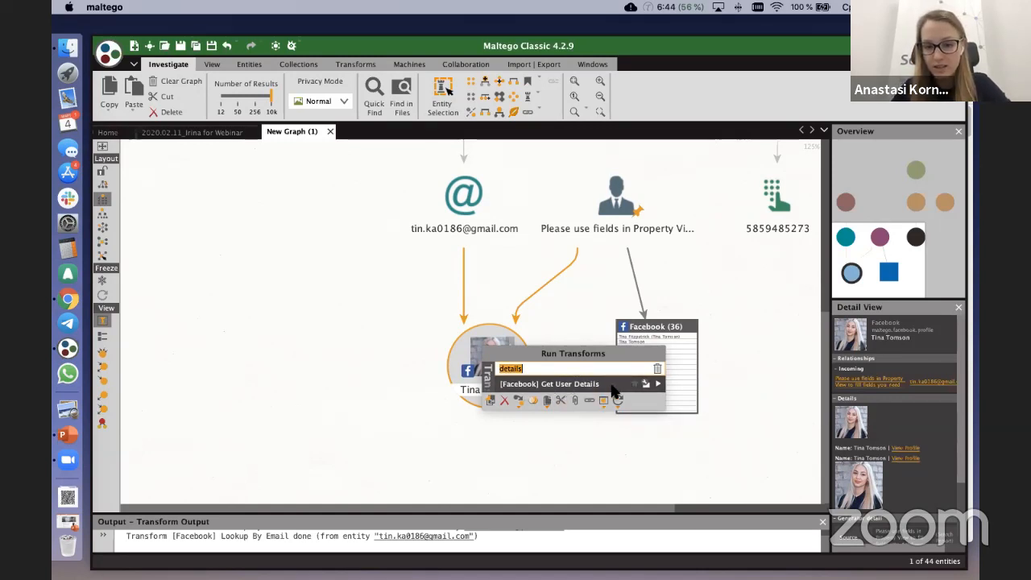
{"action": "left_click", "coordinate": [657, 385]}
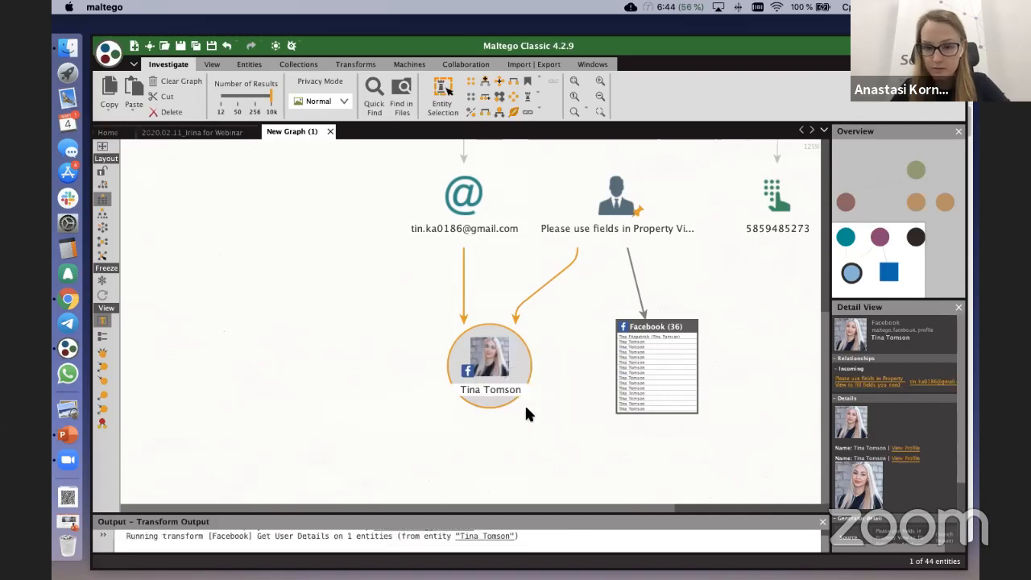
Step: Filter the transforms available for the Facebook profile entity by "facebook" and review the matching list
{"action": "scroll", "coordinate": [525, 406], "scroll_direction": "down", "scroll_amount": 1}
{"action": "right_click", "coordinate": [498, 363]}
{"action": "double_click", "coordinate": [567, 387]}
{"action": "key", "text": "BackSpace"}
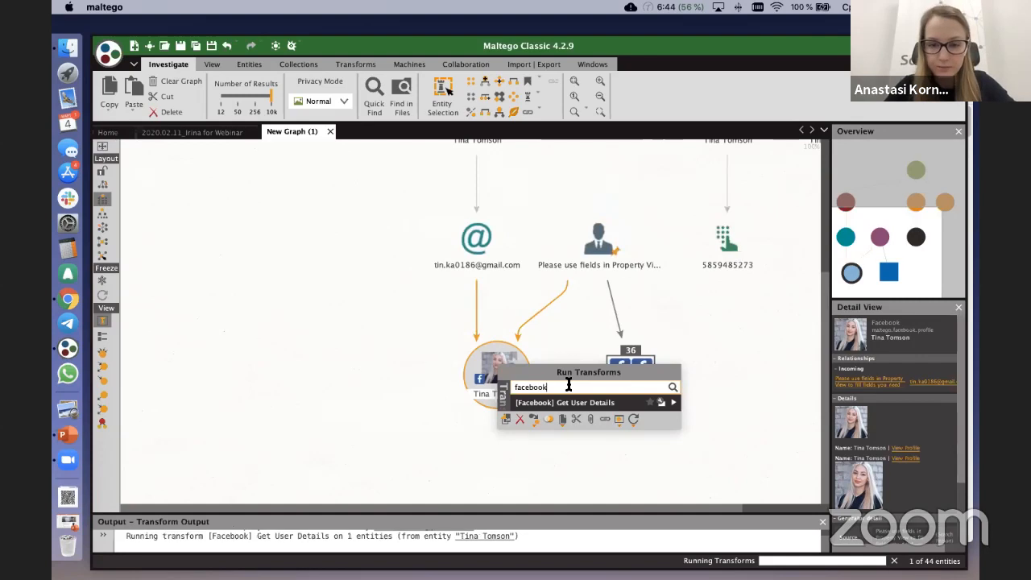
{"action": "scroll", "coordinate": [586, 401], "scroll_direction": "down", "scroll_amount": 1}
{"action": "scroll", "coordinate": [587, 394], "scroll_direction": "up", "scroll_amount": 1}
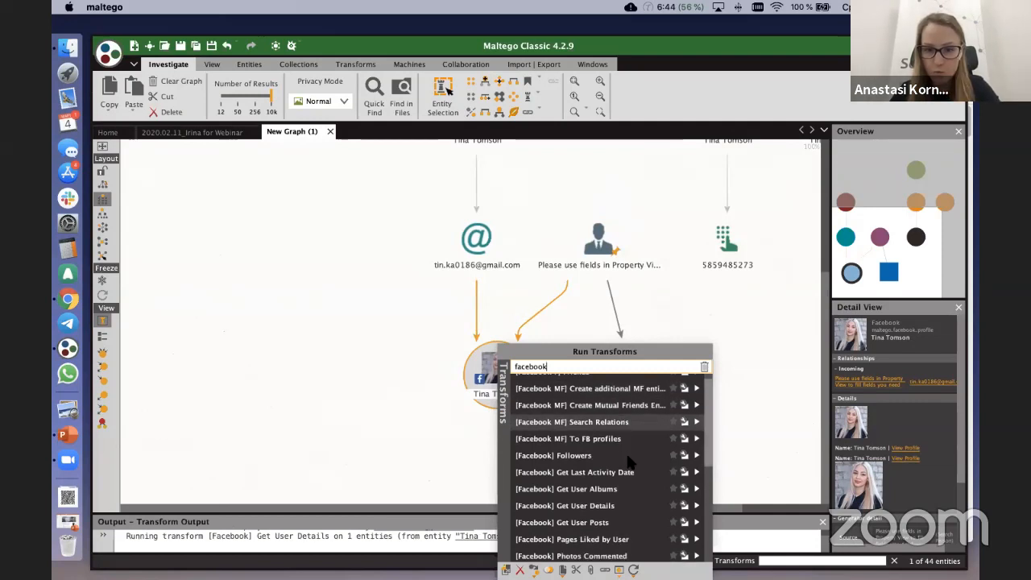
{"action": "scroll", "coordinate": [625, 439], "scroll_direction": "down", "scroll_amount": 1}
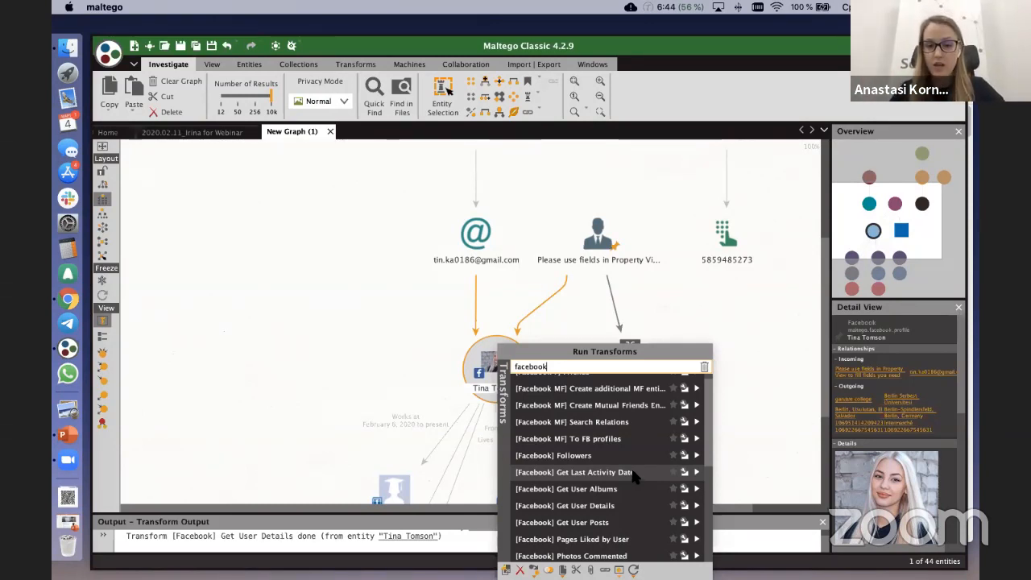
{"action": "scroll", "coordinate": [632, 476], "scroll_direction": "down", "scroll_amount": 1}
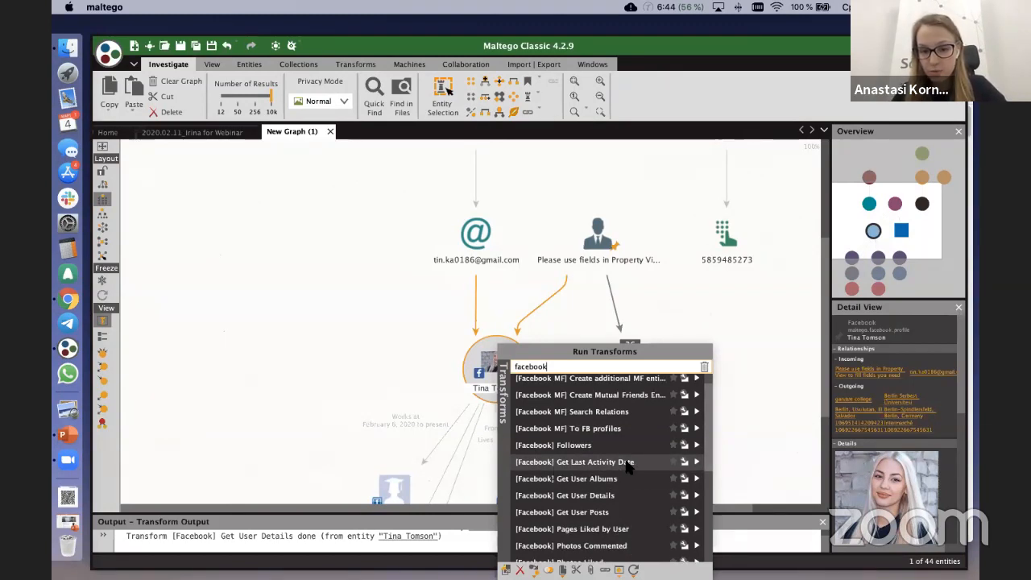
{"action": "scroll", "coordinate": [627, 481], "scroll_direction": "down", "scroll_amount": 2}
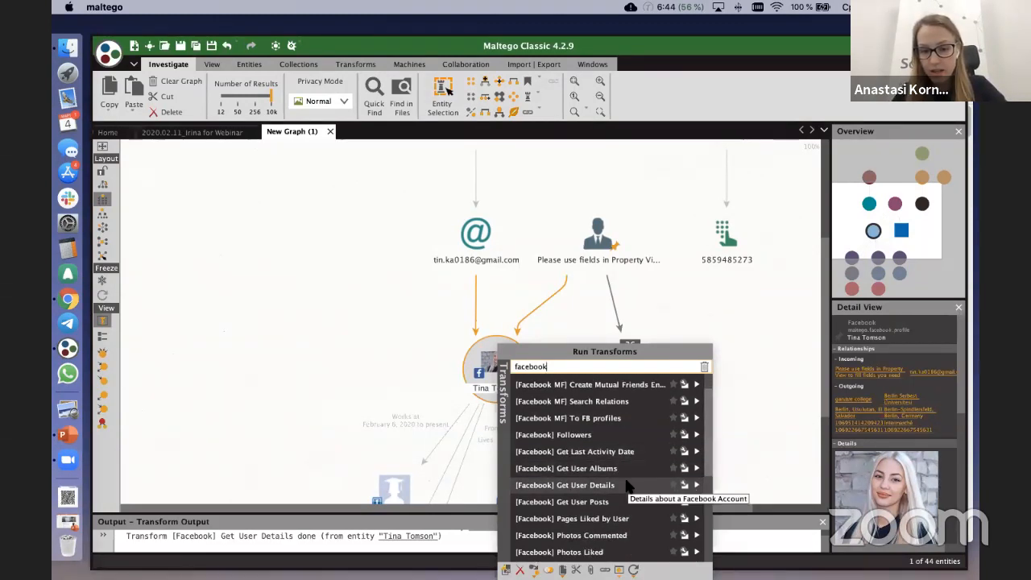
{"action": "scroll", "coordinate": [626, 488], "scroll_direction": "down", "scroll_amount": 1}
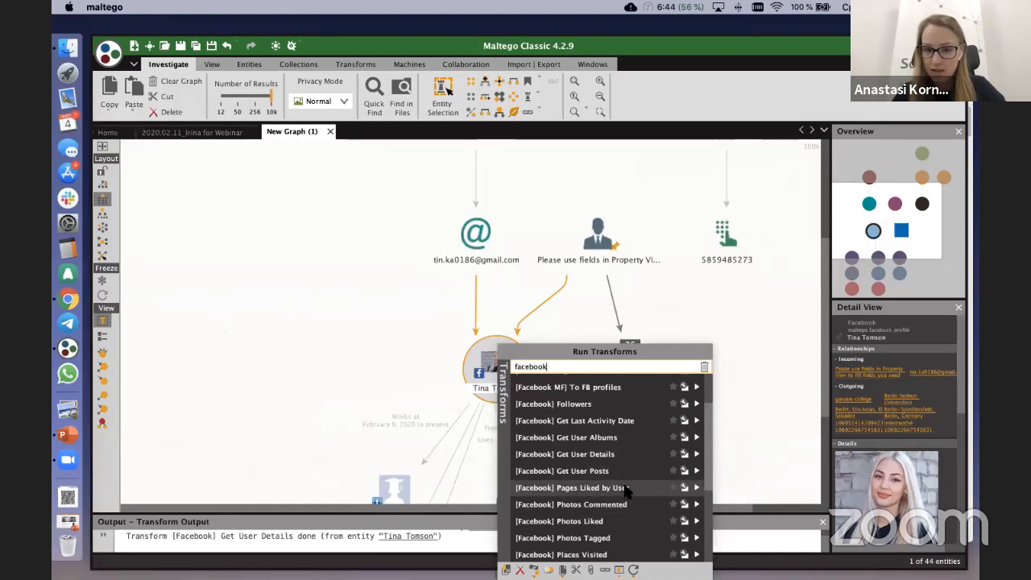
{"action": "scroll", "coordinate": [626, 490], "scroll_direction": "down", "scroll_amount": 1}
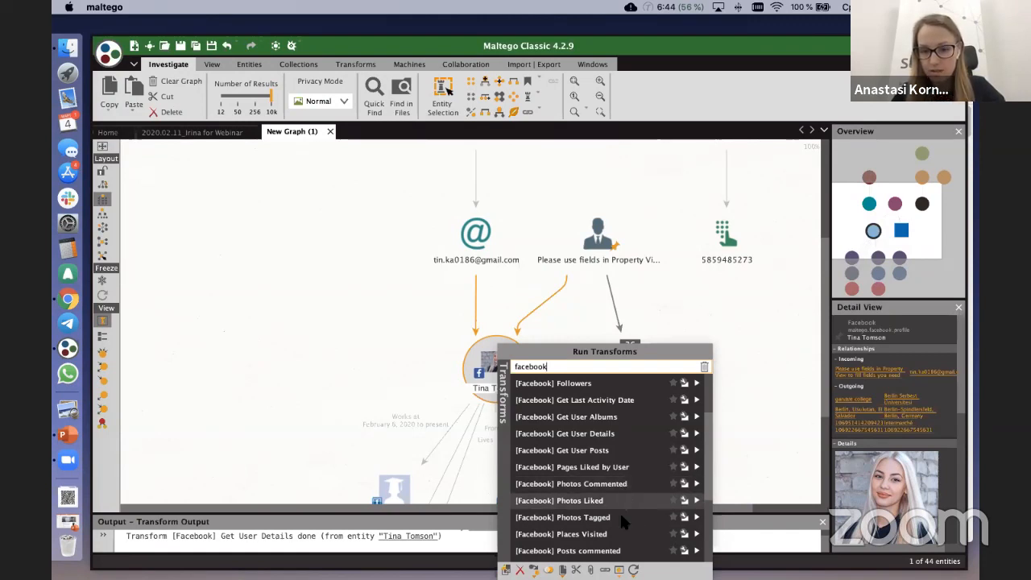
{"action": "scroll", "coordinate": [621, 514], "scroll_direction": "down", "scroll_amount": 2}
{"action": "scroll", "coordinate": [623, 472], "scroll_direction": "down", "scroll_amount": 1}
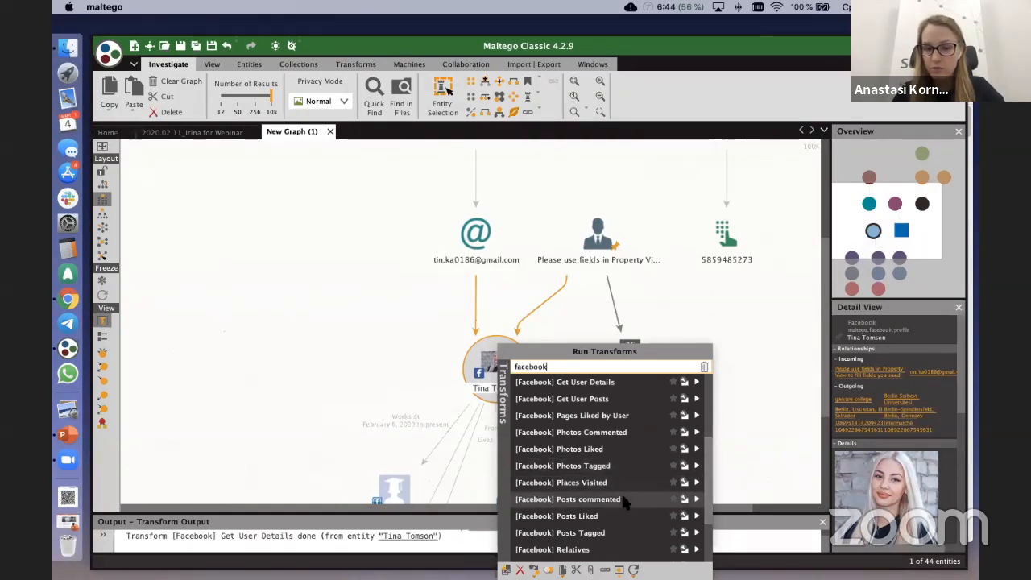
{"action": "scroll", "coordinate": [621, 520], "scroll_direction": "down", "scroll_amount": 2}
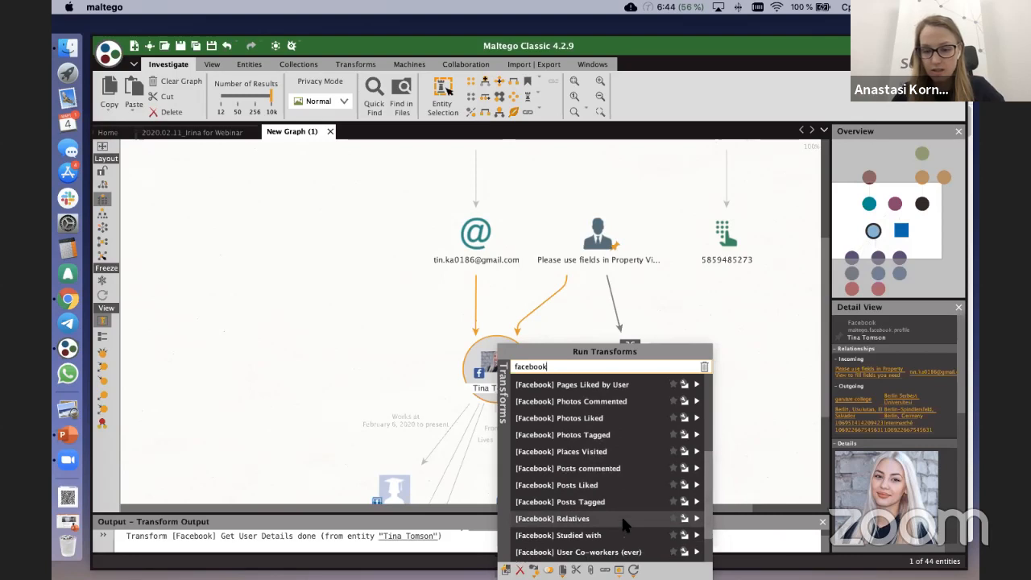
{"action": "scroll", "coordinate": [623, 523], "scroll_direction": "down", "scroll_amount": 1}
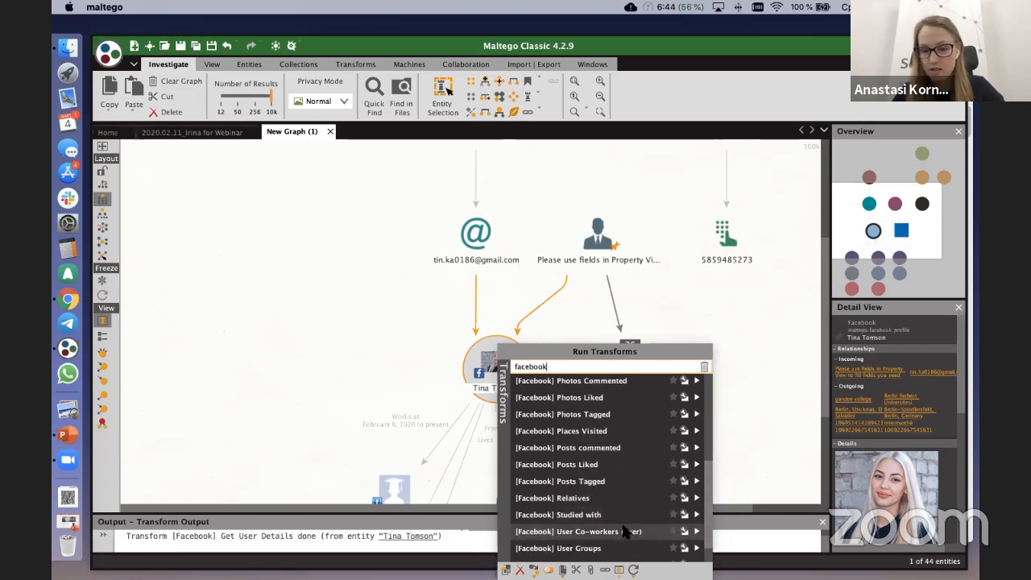
{"action": "scroll", "coordinate": [623, 524], "scroll_direction": "down", "scroll_amount": 2}
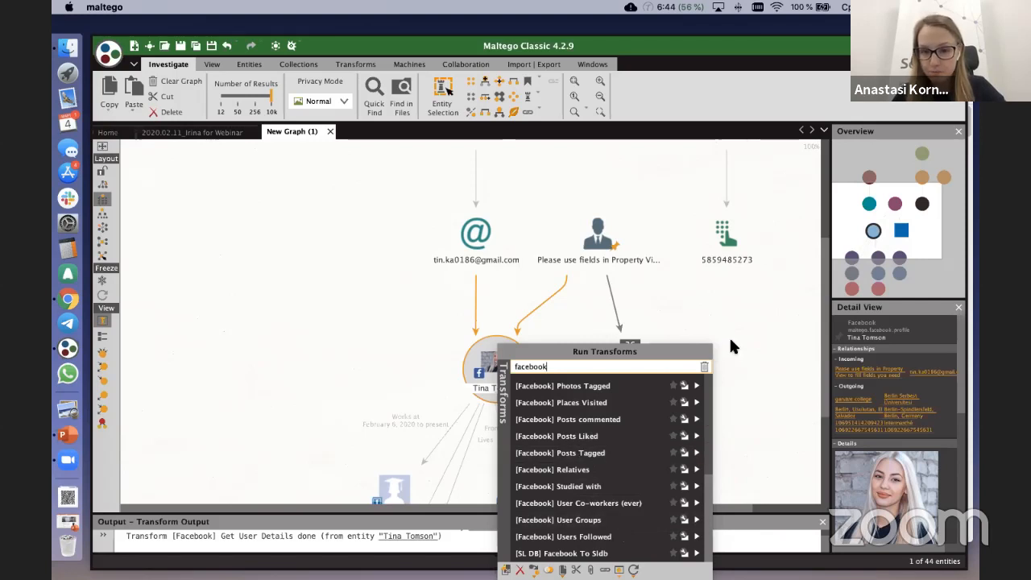
{"action": "left_click", "coordinate": [405, 393]}
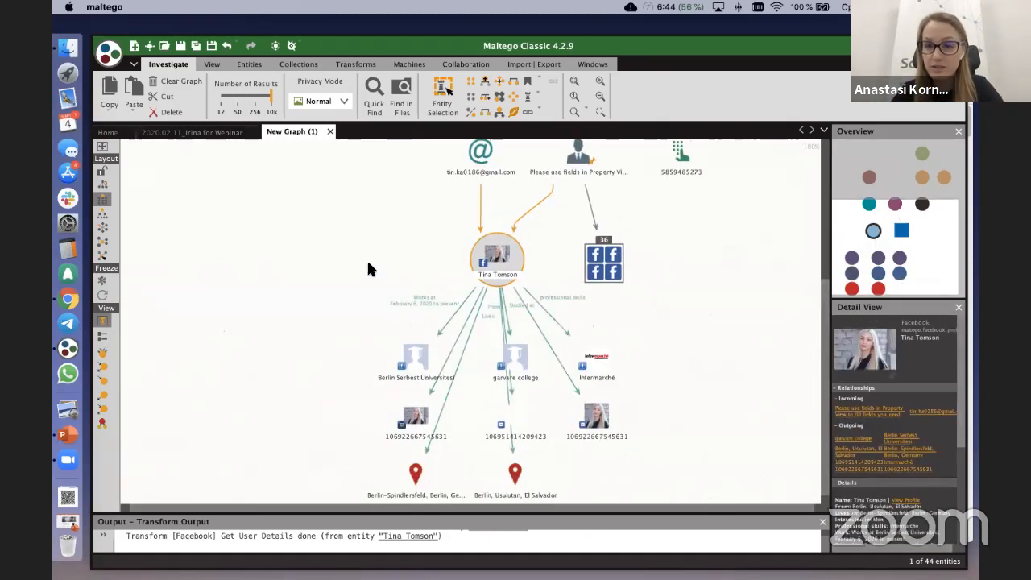
Step: Move the Berlin Serbest Üniversitesi and garvare college entities up beside the Facebook profile entity
{"action": "left_click_drag", "start_coordinate": [411, 321], "coordinate": [344, 208]}
{"action": "scroll", "coordinate": [375, 188], "scroll_direction": "up", "scroll_amount": 2}
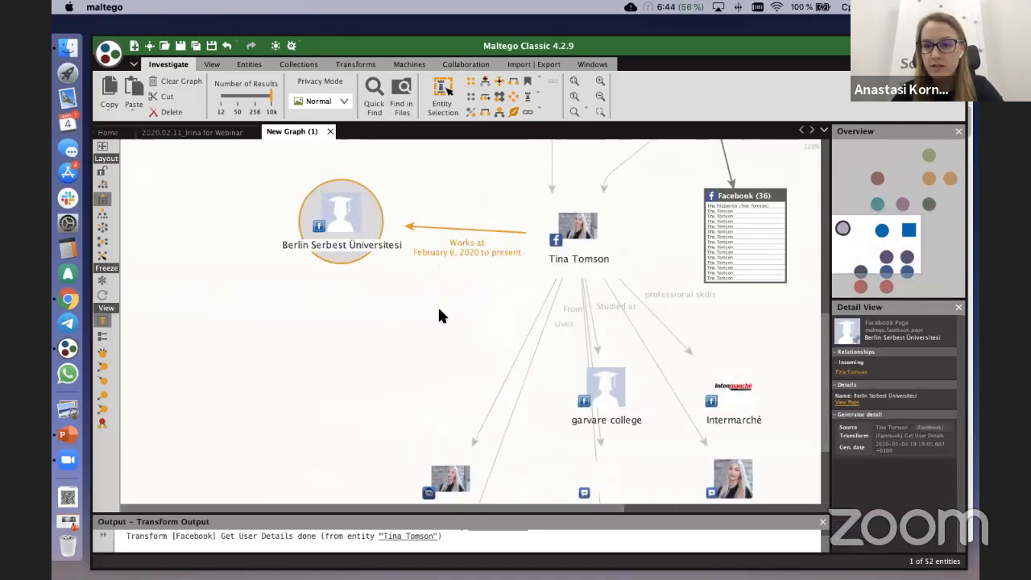
{"action": "scroll", "coordinate": [442, 317], "scroll_direction": "down", "scroll_amount": 2}
{"action": "left_click_drag", "start_coordinate": [587, 368], "coordinate": [397, 183]}
{"action": "left_click_drag", "start_coordinate": [435, 347], "coordinate": [425, 273]}
Step: Examine the Berlin-Spindlersfeld location entity, and highlight the Intermarché, photo and post entities linked to the profile
{"action": "left_click", "coordinate": [436, 413]}
{"action": "left_click", "coordinate": [431, 420]}
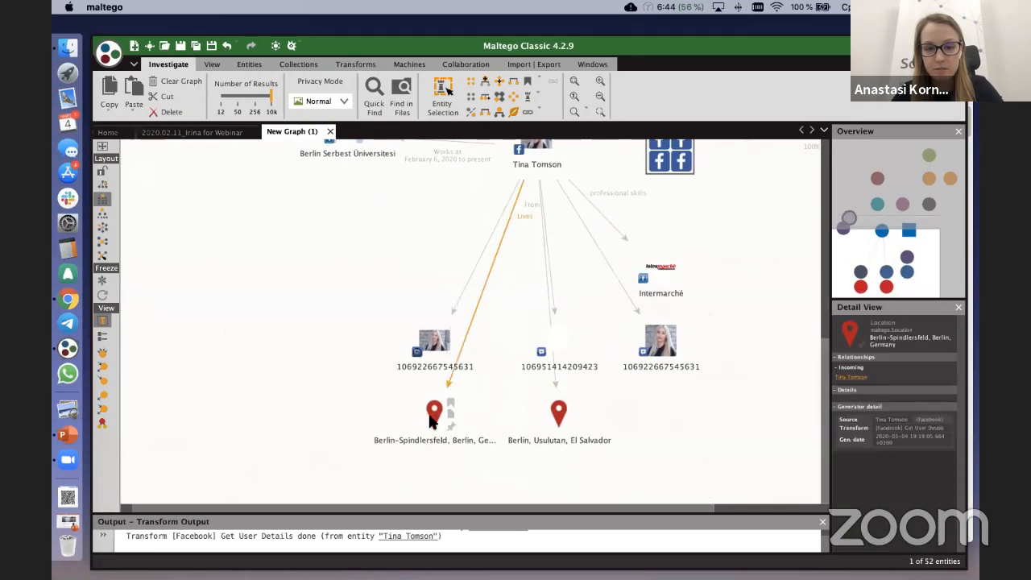
{"action": "scroll", "coordinate": [431, 420], "scroll_direction": "up", "scroll_amount": 2}
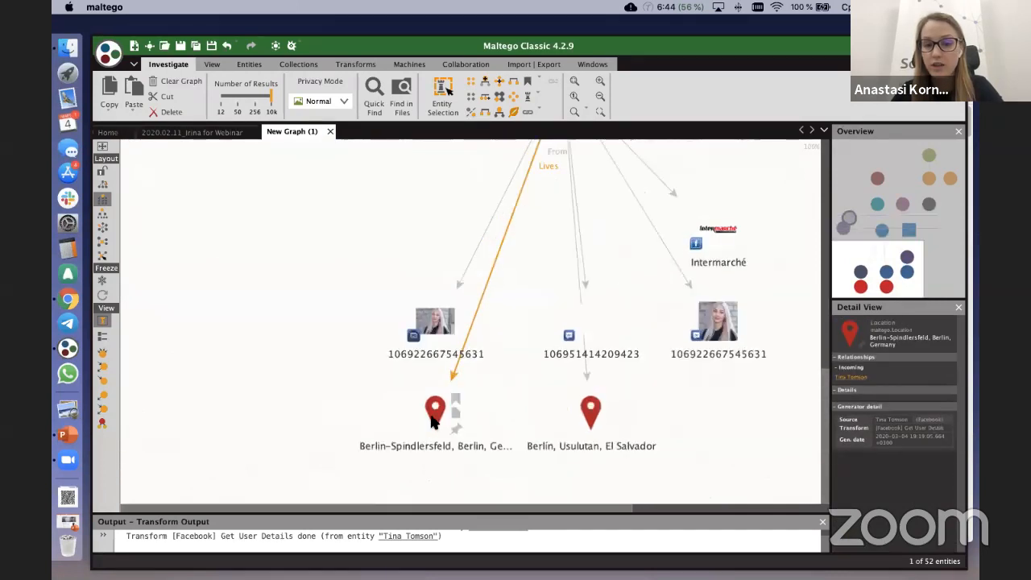
{"action": "scroll", "coordinate": [433, 423], "scroll_direction": "down", "scroll_amount": 2}
{"action": "left_click_drag", "start_coordinate": [388, 218], "coordinate": [740, 410]}
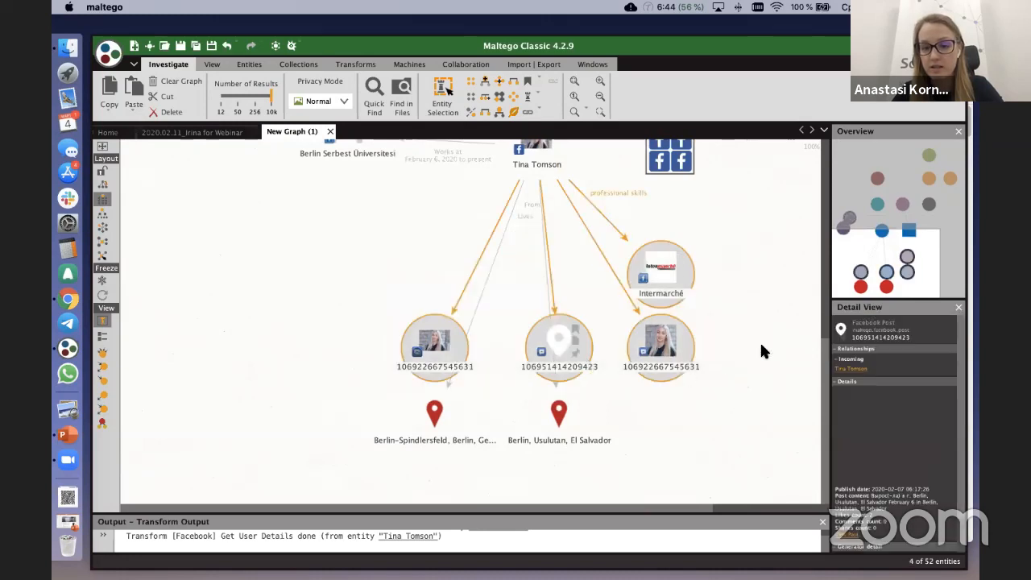
{"action": "left_click", "coordinate": [801, 346]}
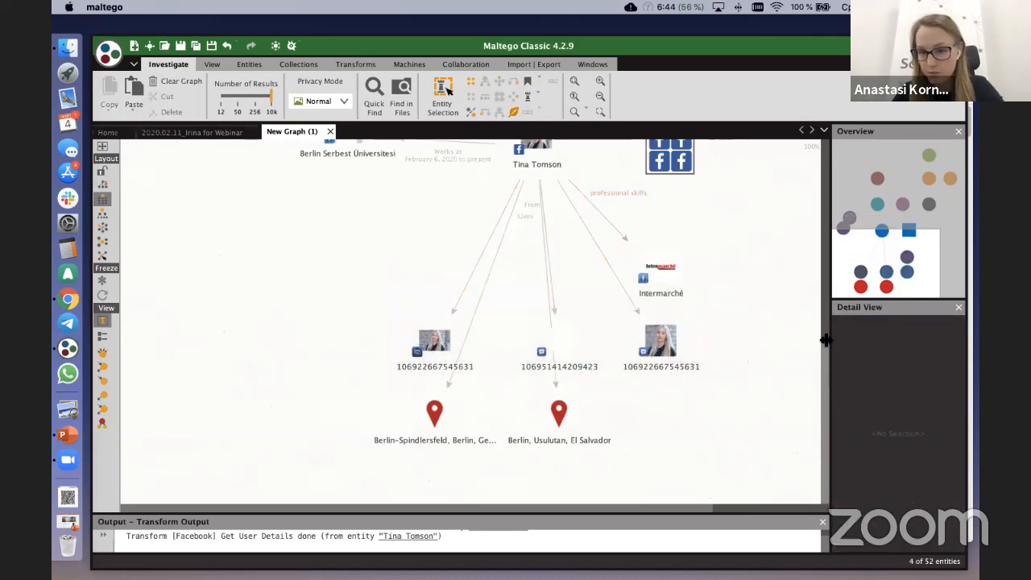
Step: Widen the Detail View, review the Facebook profile entity's details and open its profile page in the browser
{"action": "left_click_drag", "start_coordinate": [826, 341], "coordinate": [792, 341]}
{"action": "scroll", "coordinate": [684, 266], "scroll_direction": "up", "scroll_amount": 3}
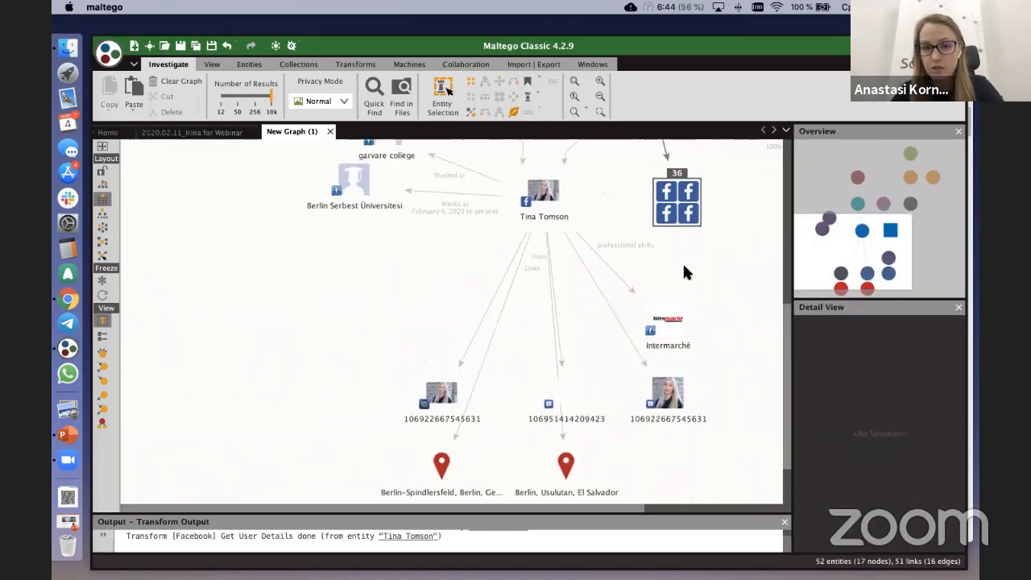
{"action": "left_click", "coordinate": [540, 226]}
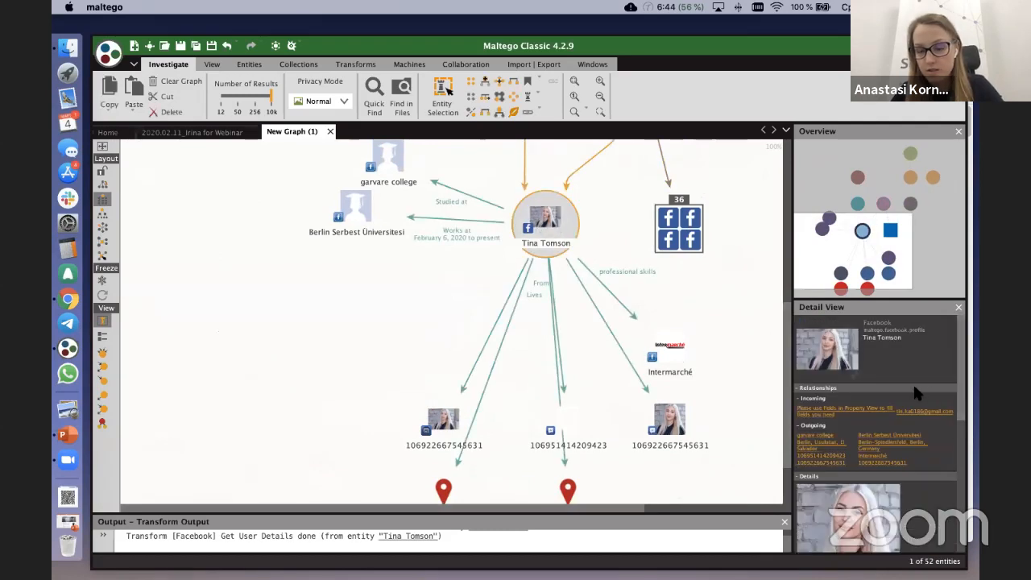
{"action": "scroll", "coordinate": [886, 355], "scroll_direction": "down", "scroll_amount": 3}
{"action": "scroll", "coordinate": [888, 359], "scroll_direction": "down", "scroll_amount": 2}
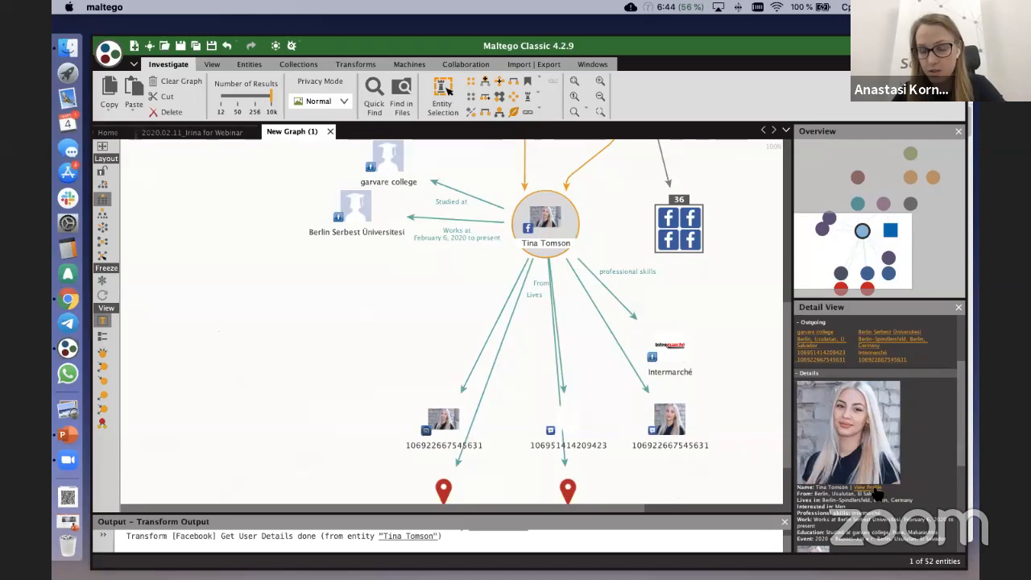
{"action": "scroll", "coordinate": [875, 488], "scroll_direction": "down", "scroll_amount": 2}
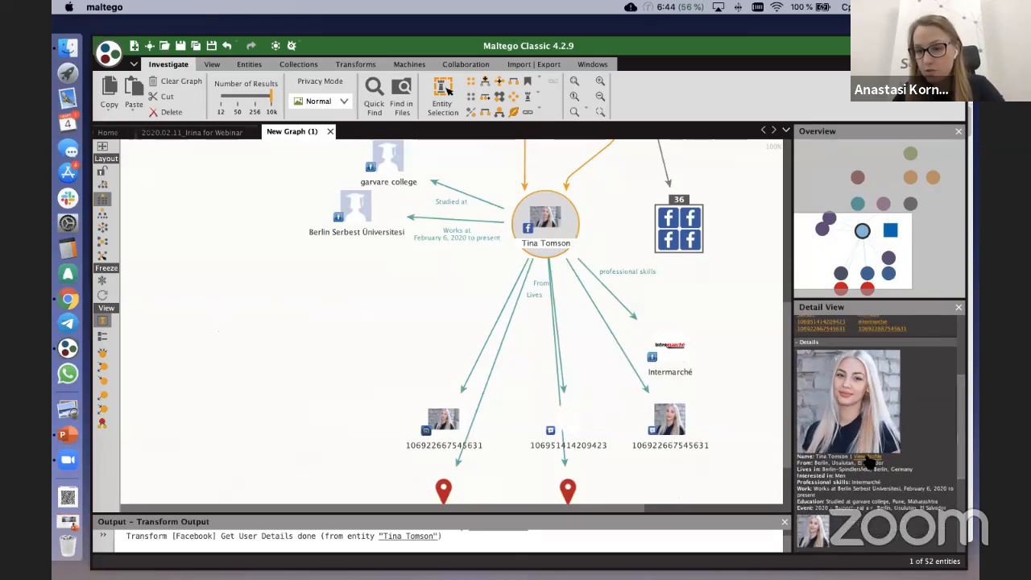
{"action": "left_click", "coordinate": [868, 457]}
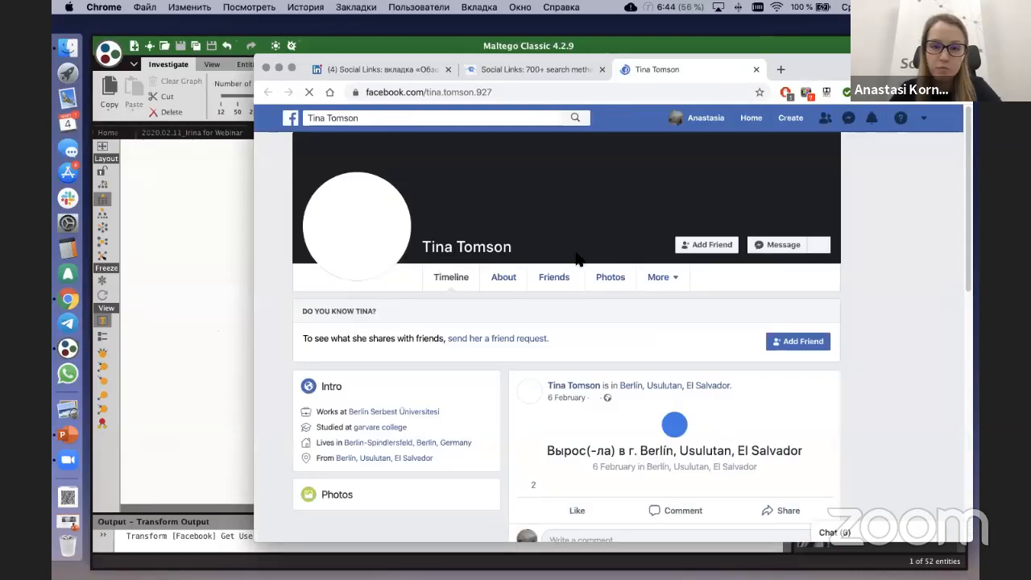
Step: Compare the About sections of the Facebook page, from the overview to the personal details, with the Maltego graph
{"action": "left_click", "coordinate": [504, 278]}
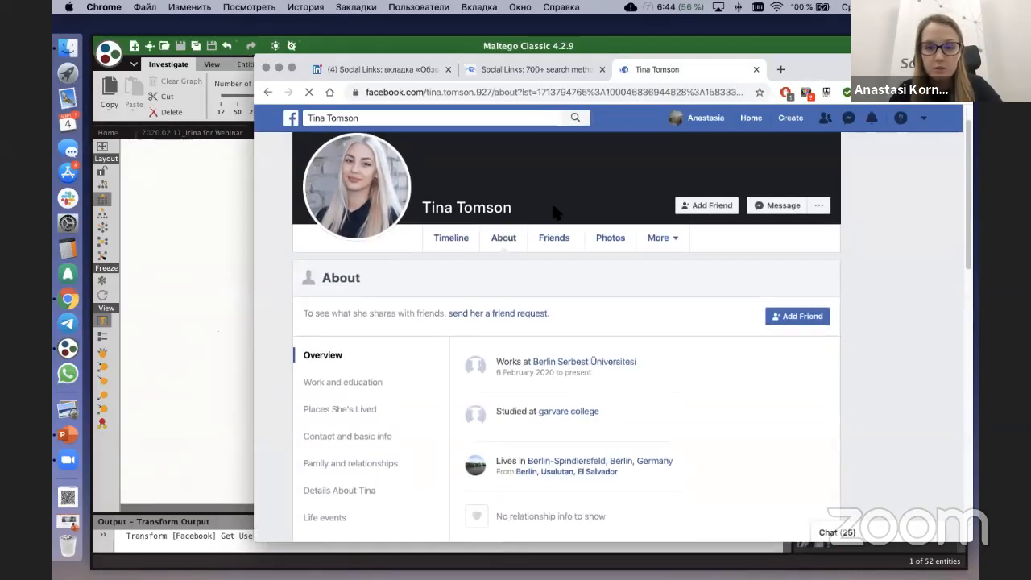
{"action": "scroll", "coordinate": [554, 212], "scroll_direction": "down", "scroll_amount": 1}
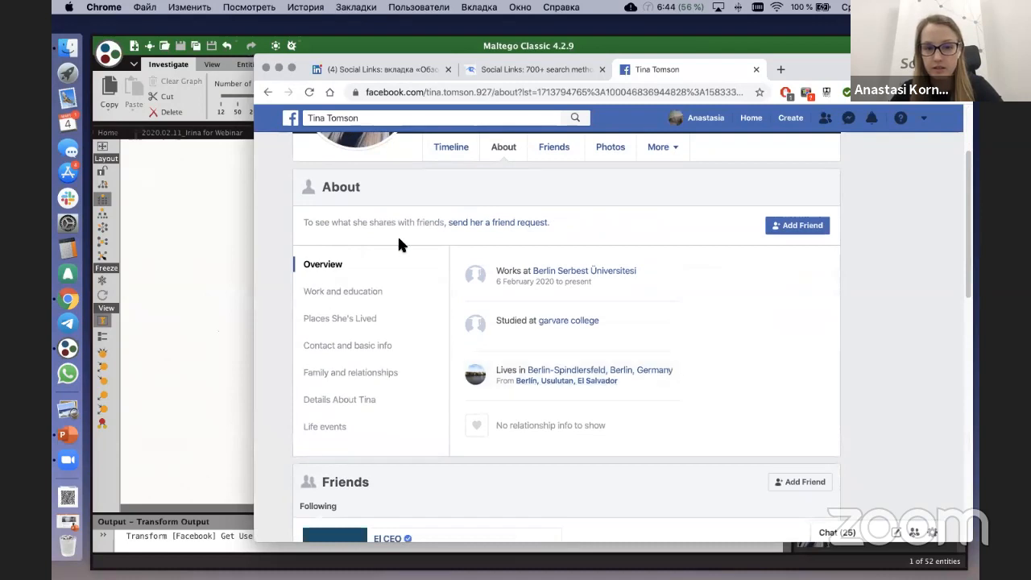
{"action": "scroll", "coordinate": [403, 242], "scroll_direction": "down", "scroll_amount": 2}
{"action": "scroll", "coordinate": [411, 238], "scroll_direction": "down", "scroll_amount": 1}
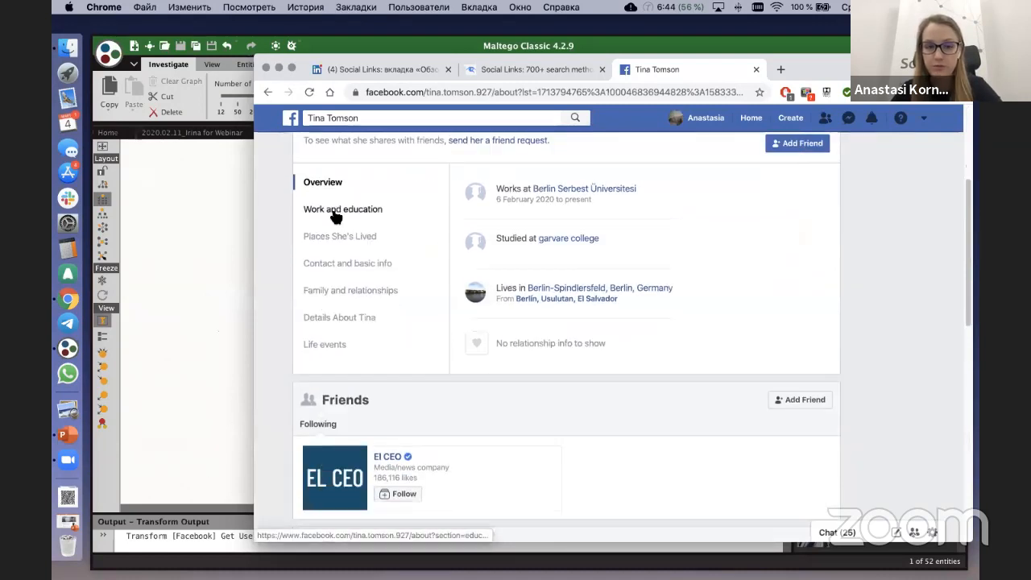
{"action": "left_click", "coordinate": [338, 213]}
{"action": "left_click", "coordinate": [342, 238]}
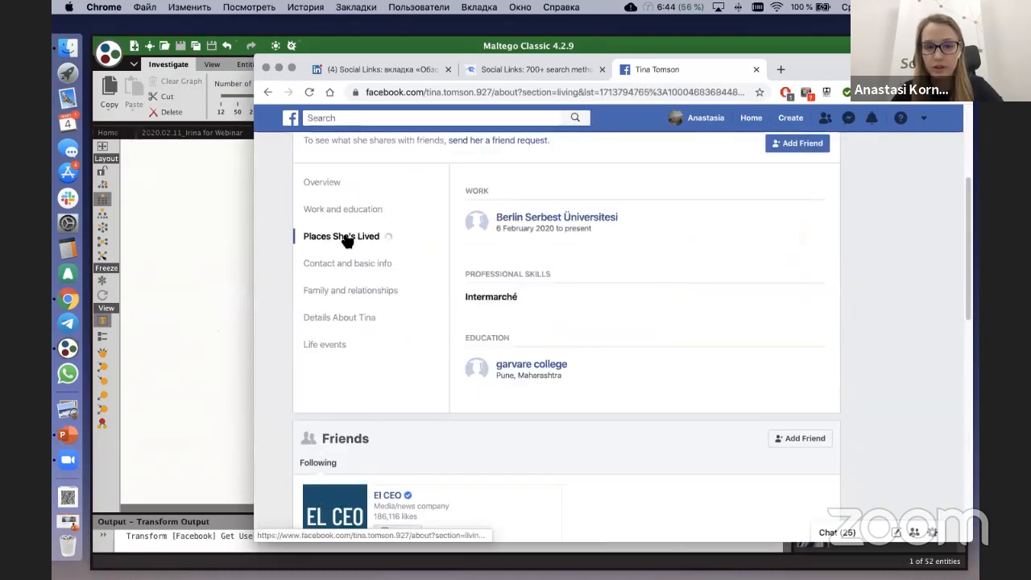
{"action": "left_click", "coordinate": [357, 265]}
{"action": "left_click", "coordinate": [360, 293]}
{"action": "left_click", "coordinate": [357, 317]}
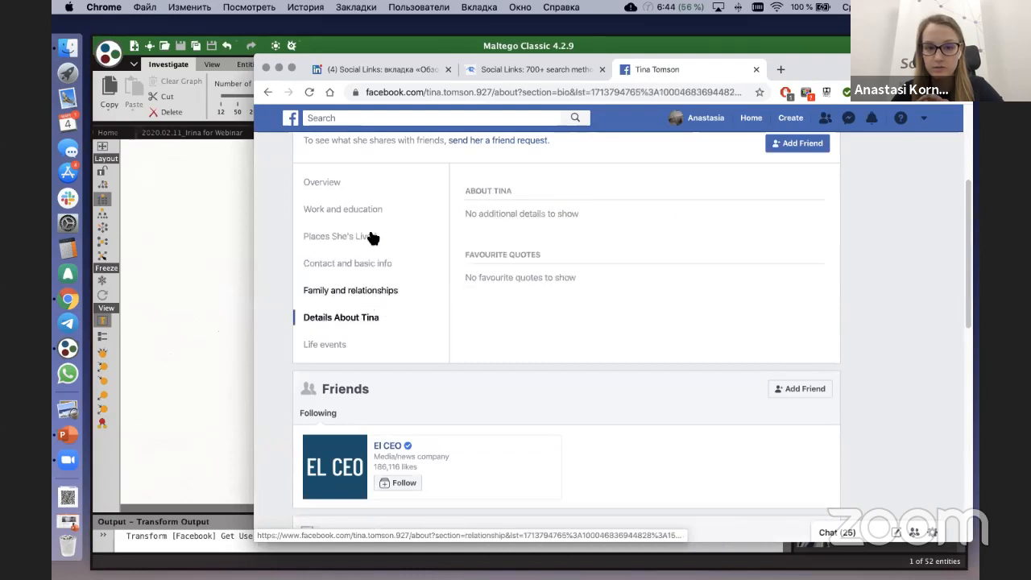
{"action": "left_click", "coordinate": [221, 211]}
{"action": "left_click", "coordinate": [452, 278]}
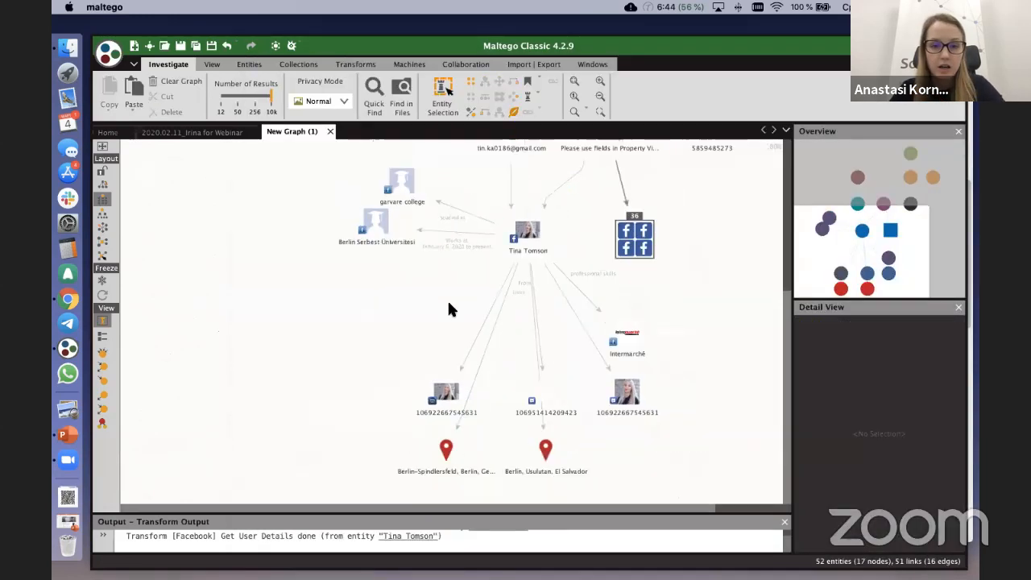
{"action": "left_click", "coordinate": [524, 237]}
{"action": "left_click", "coordinate": [322, 157]}
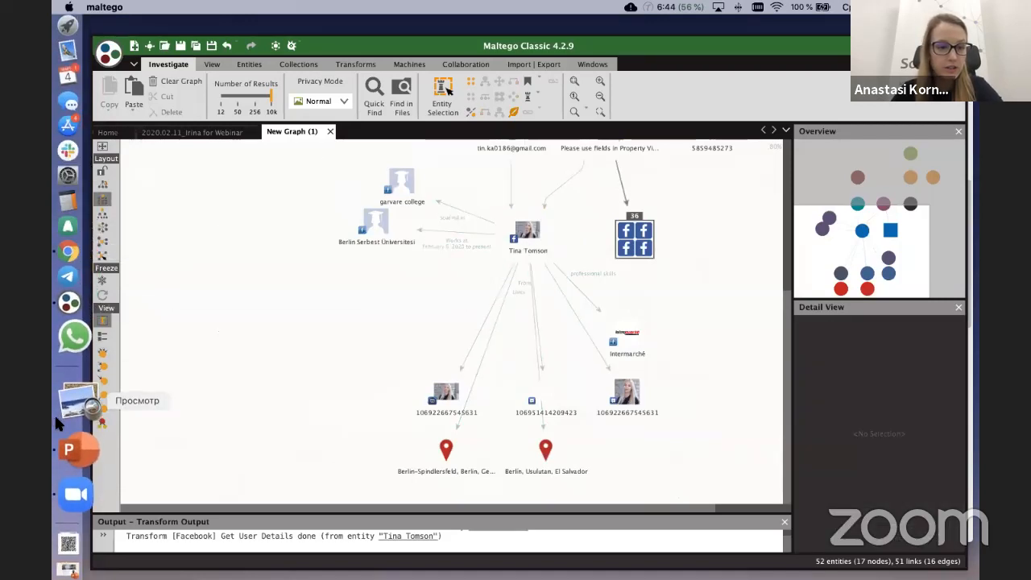
Step: Switch to Chrome to check the profile's Friends section, and return to the Maltego graph
{"action": "left_click", "coordinate": [65, 294]}
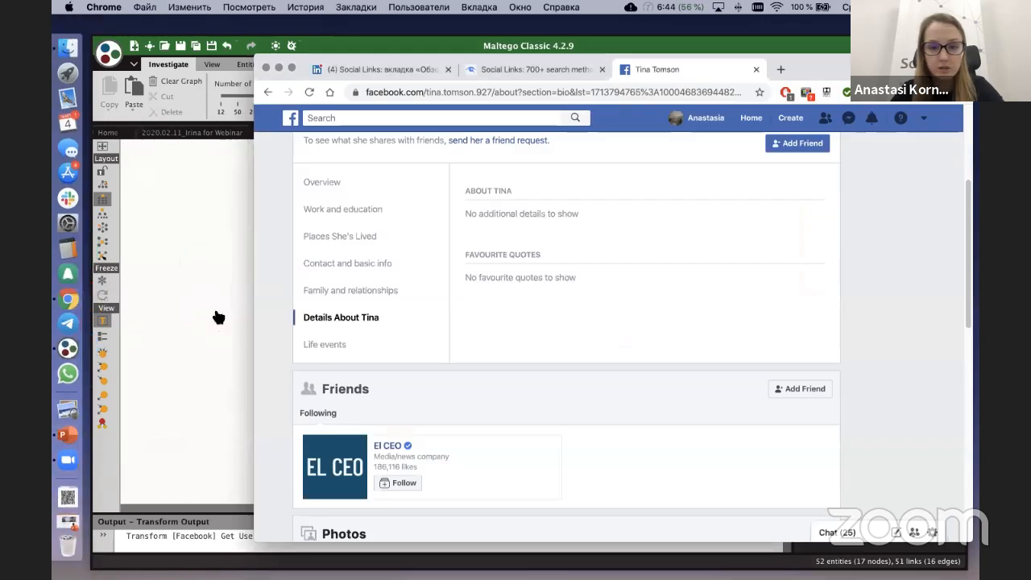
{"action": "scroll", "coordinate": [416, 318], "scroll_direction": "up", "scroll_amount": 5}
{"action": "left_click", "coordinate": [554, 274]}
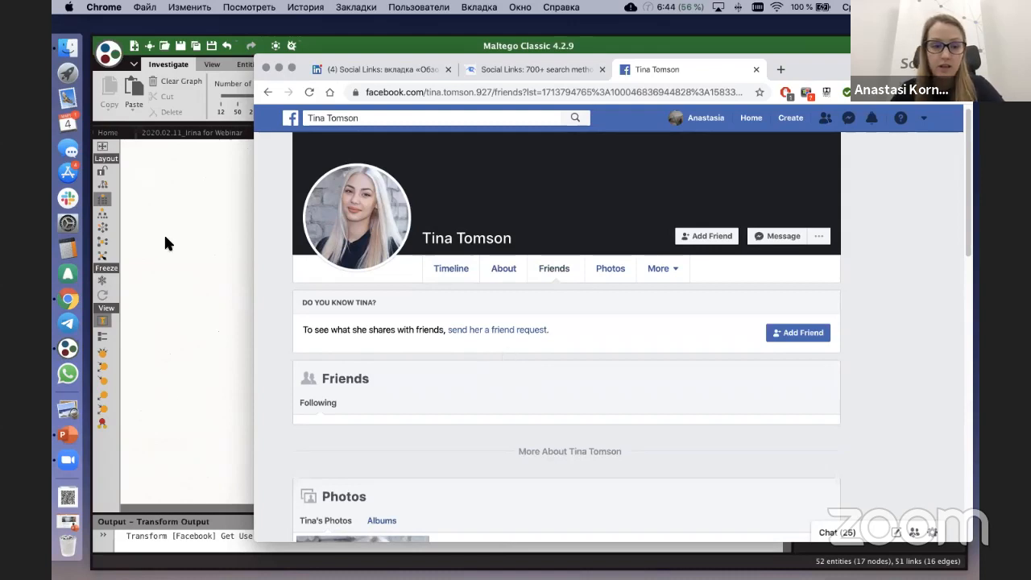
{"action": "left_click", "coordinate": [189, 198]}
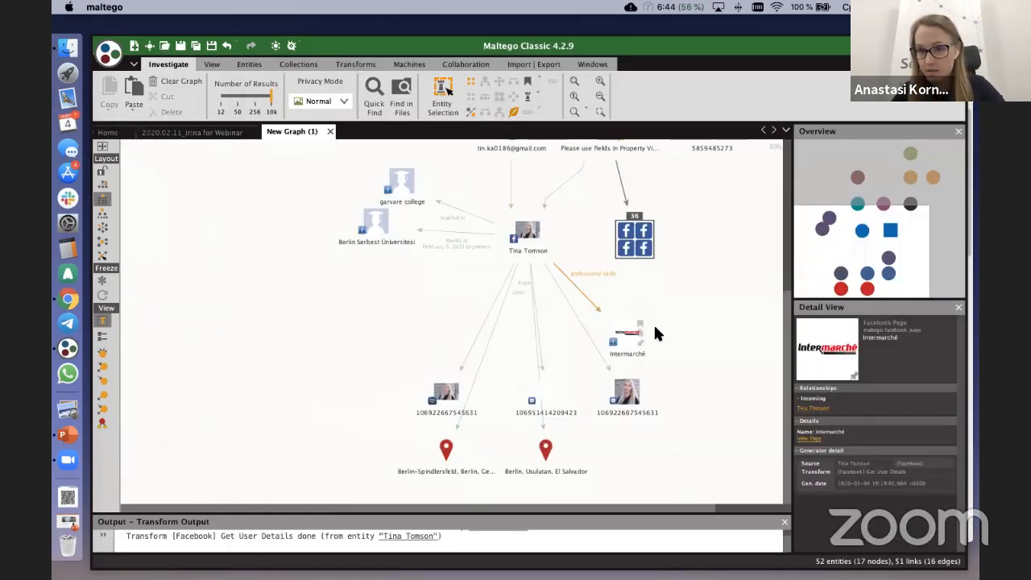
{"action": "left_click", "coordinate": [711, 346]}
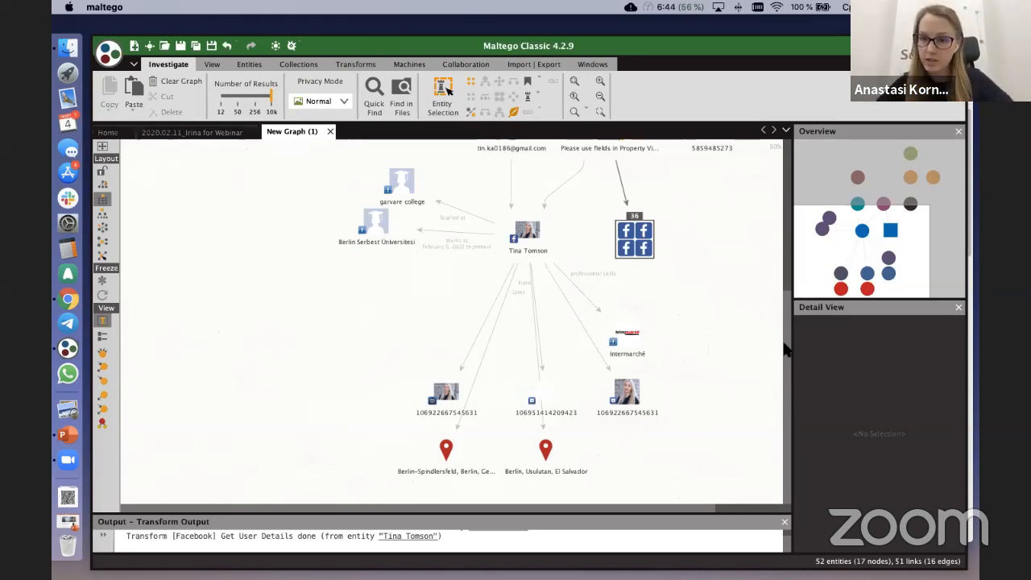
Step: Run the [Facebook MF] Search Relations transform on the central Facebook profile entity
{"action": "left_click", "coordinate": [528, 232]}
{"action": "right_click", "coordinate": [528, 234]}
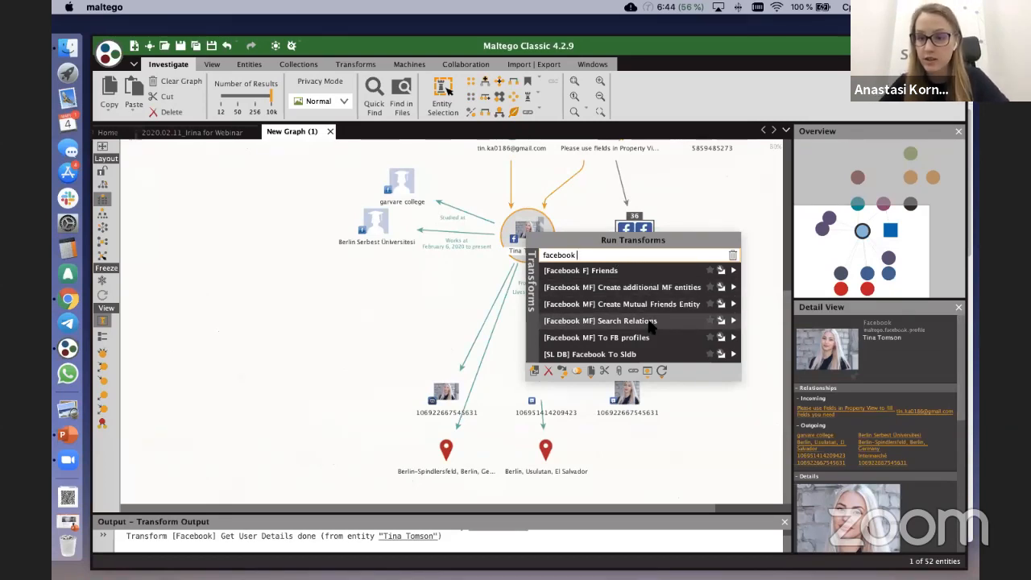
{"action": "left_click", "coordinate": [734, 321]}
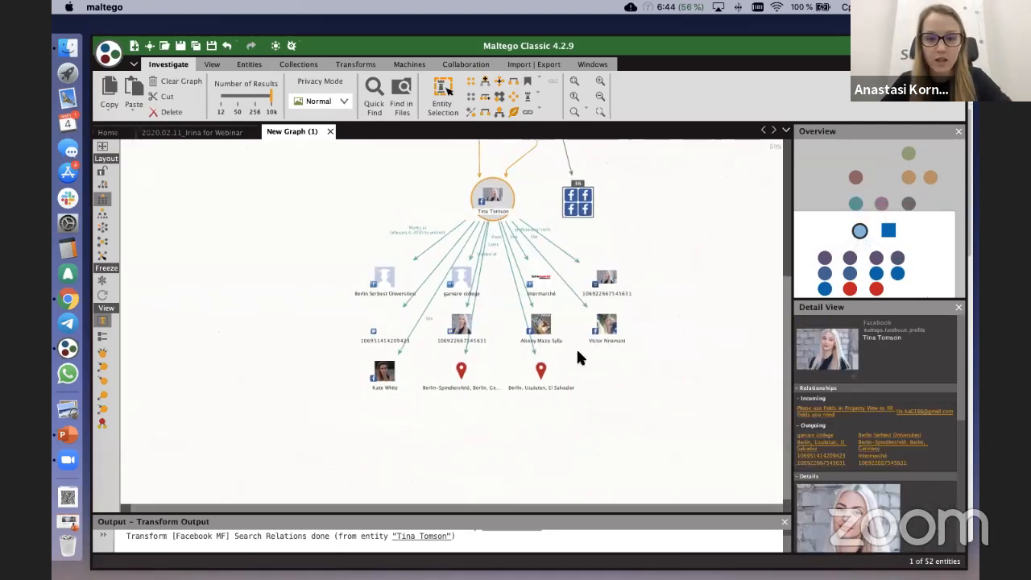
Step: Move the three related person profile entities below the rest of the central profile's results to set them apart
{"action": "left_click", "coordinate": [536, 327]}
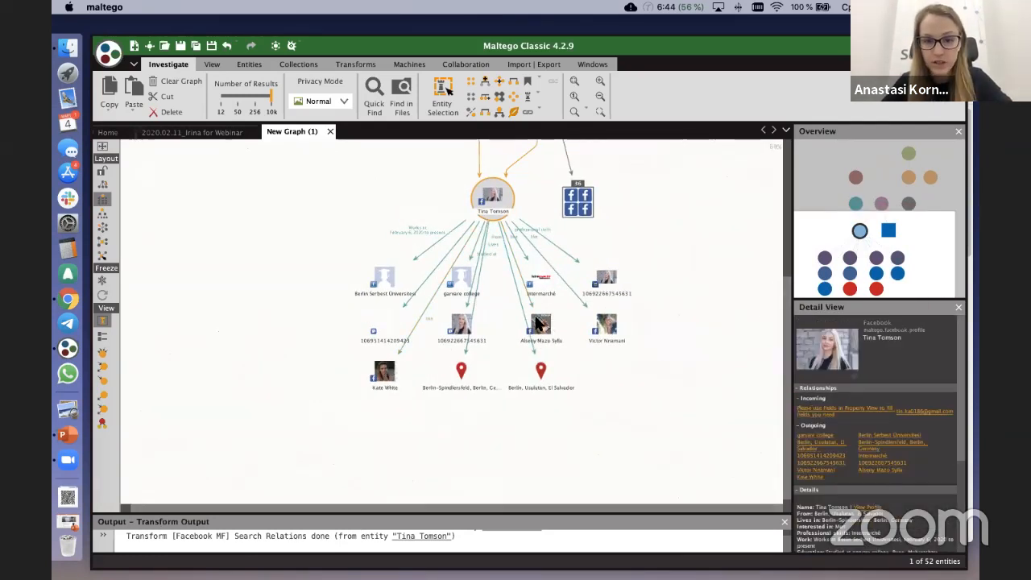
{"action": "left_click", "coordinate": [542, 328]}
{"action": "left_click_drag", "start_coordinate": [543, 328], "coordinate": [547, 427]}
{"action": "left_click_drag", "start_coordinate": [385, 371], "coordinate": [382, 433]}
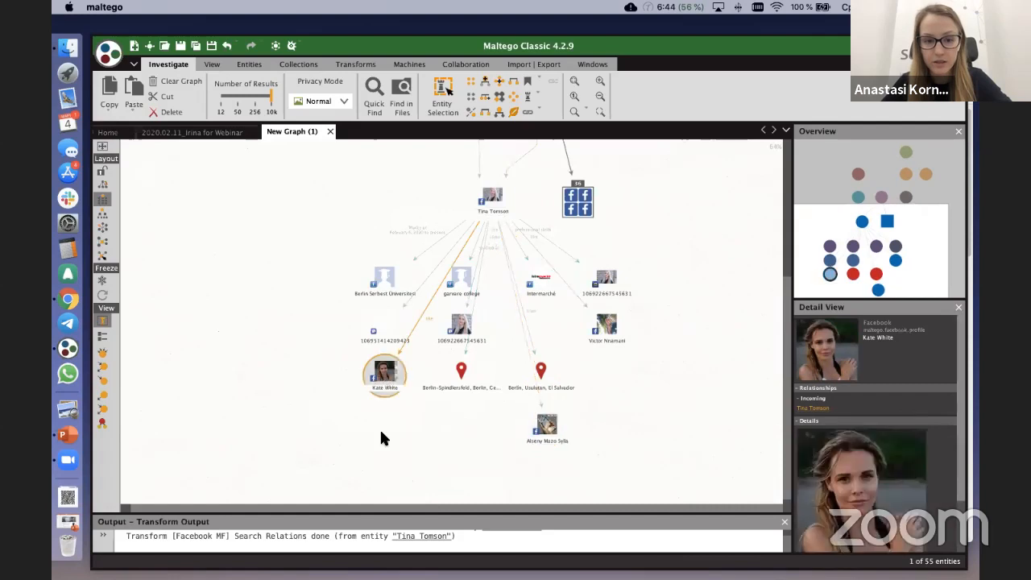
{"action": "left_click_drag", "start_coordinate": [607, 324], "coordinate": [605, 430]}
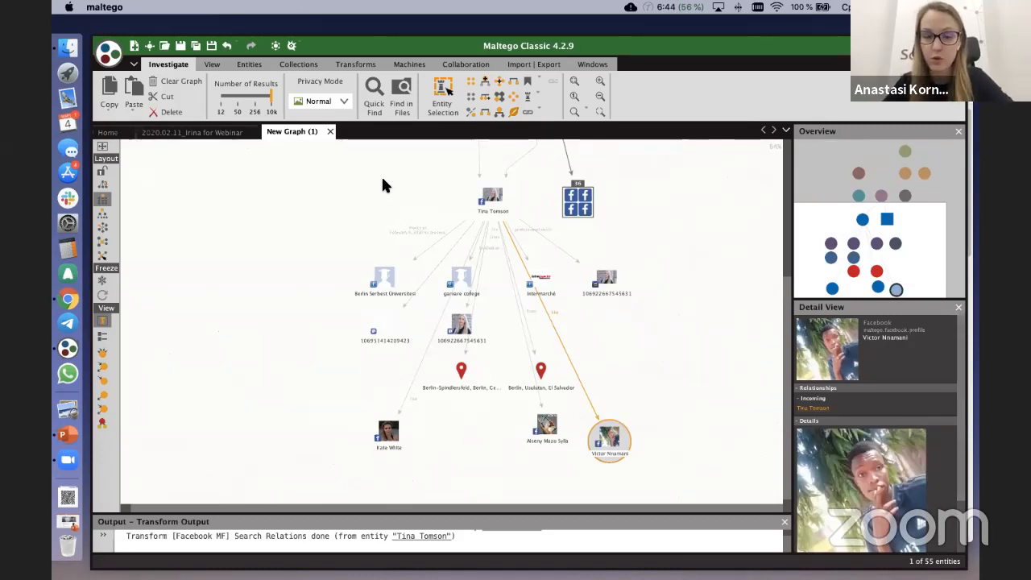
Step: Run the [Facebook] Studied with transform on the central Facebook profile entity
{"action": "right_click", "coordinate": [492, 195]}
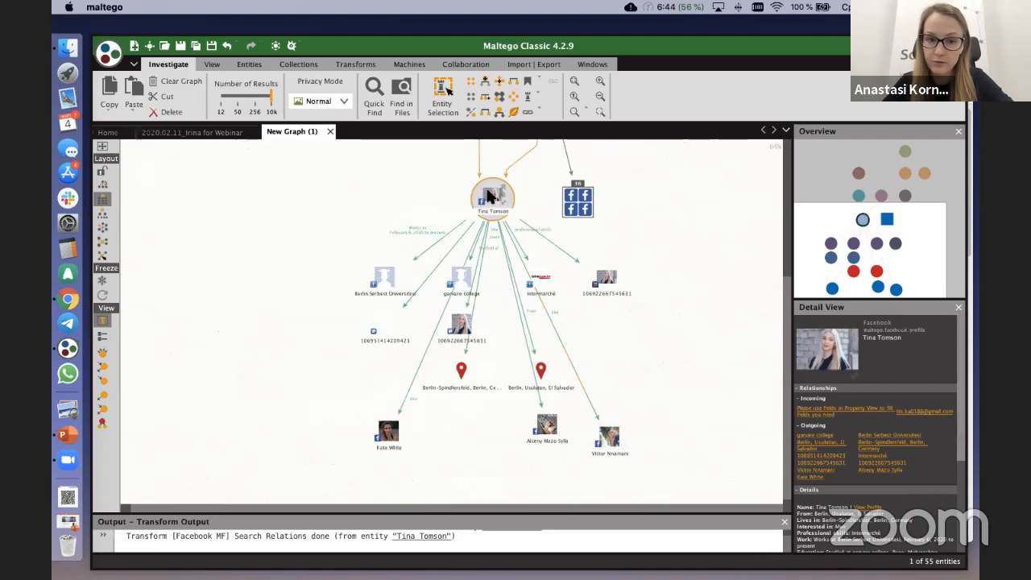
{"action": "mouse_move", "coordinate": [383, 274]}
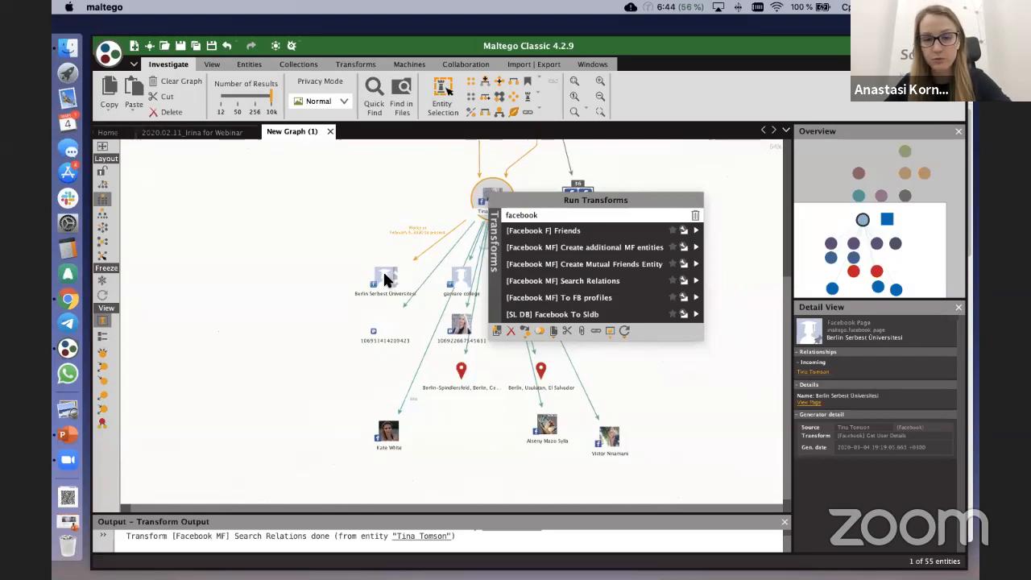
{"action": "left_click", "coordinate": [559, 214]}
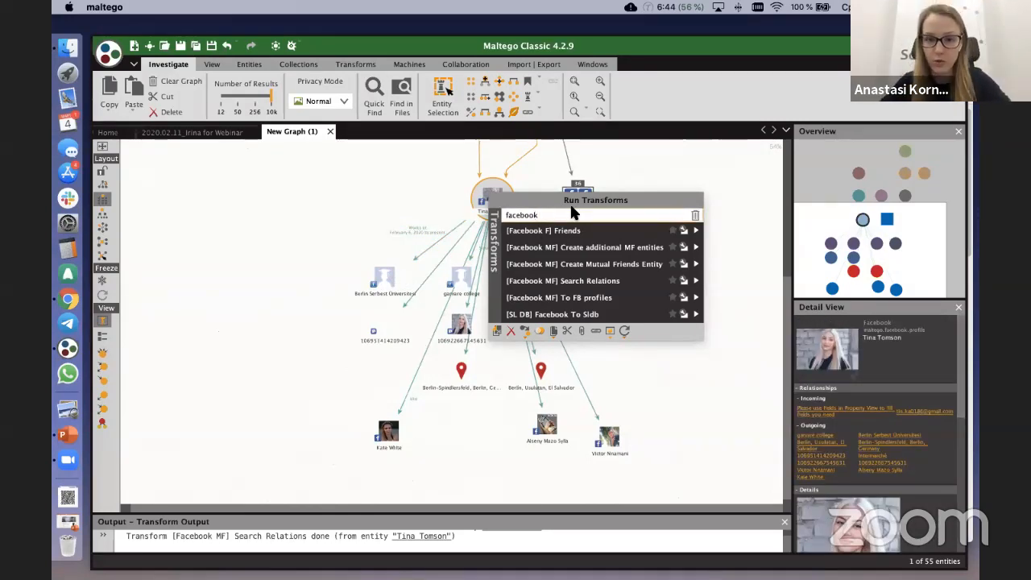
{"action": "scroll", "coordinate": [589, 266], "scroll_direction": "down", "scroll_amount": 6}
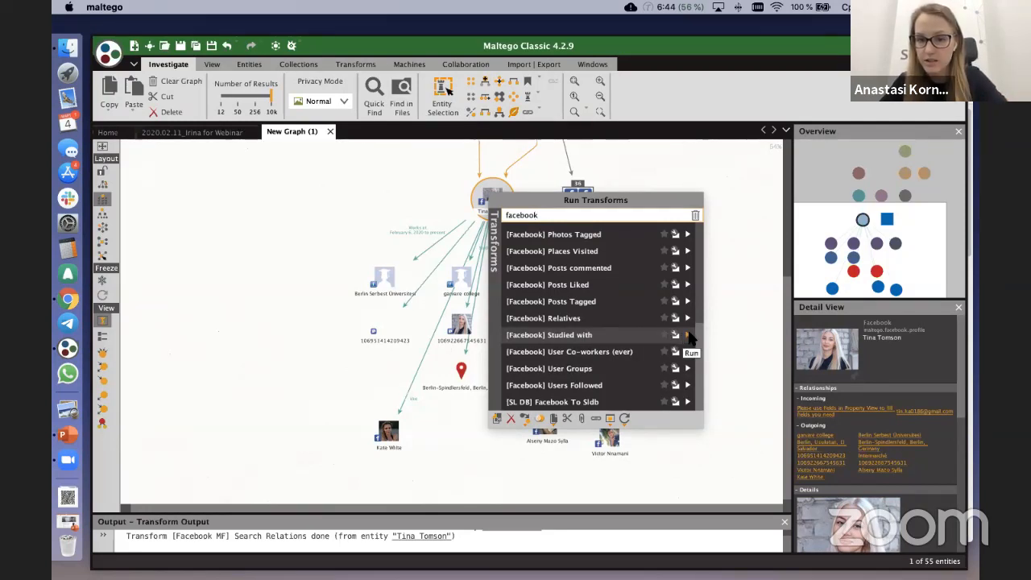
{"action": "left_click", "coordinate": [688, 335]}
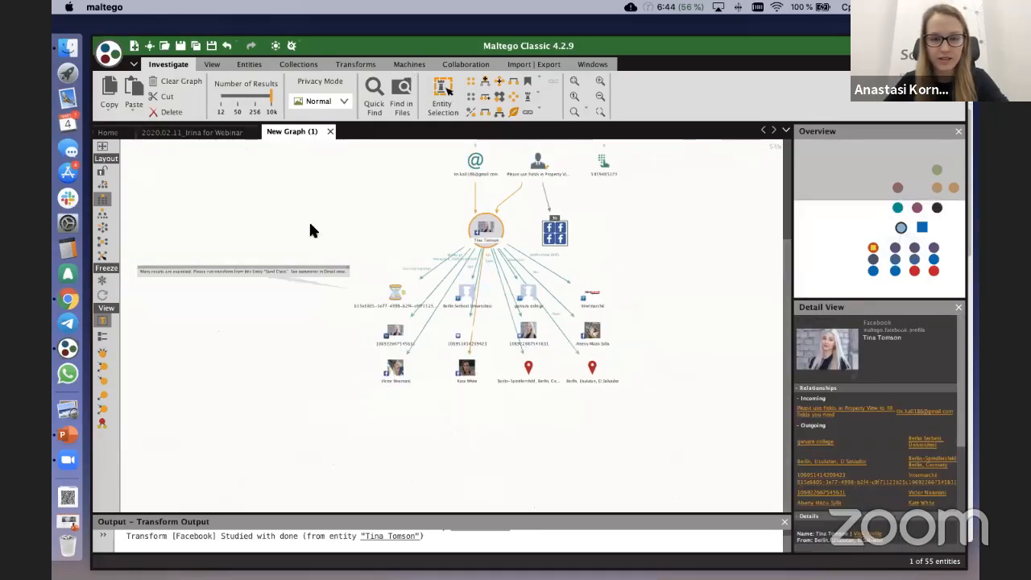
Step: Move the hourglass entity beside the central profile and read its attached note
{"action": "left_click_drag", "start_coordinate": [454, 288], "coordinate": [421, 212]}
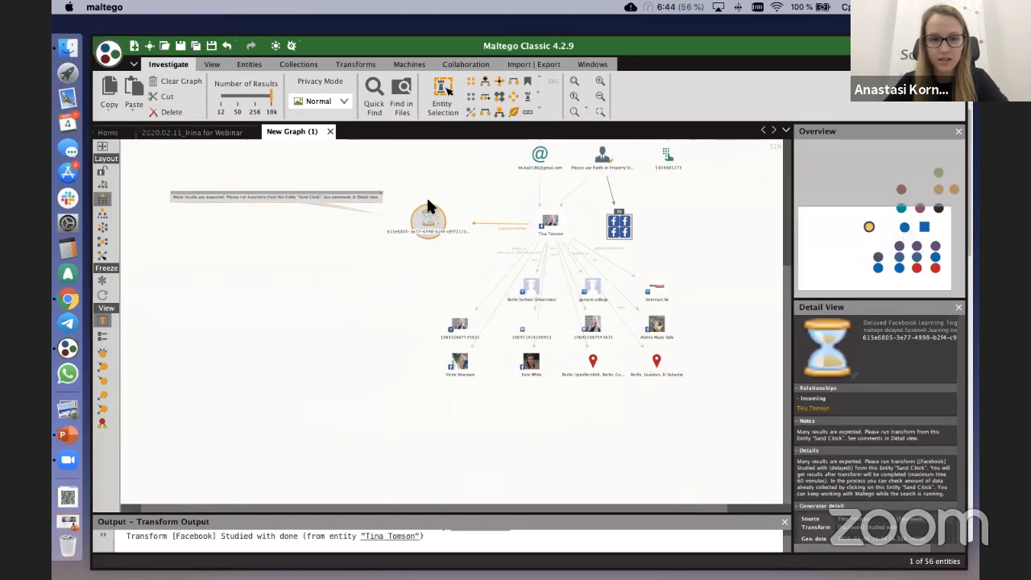
{"action": "scroll", "coordinate": [426, 196], "scroll_direction": "up", "scroll_amount": 3}
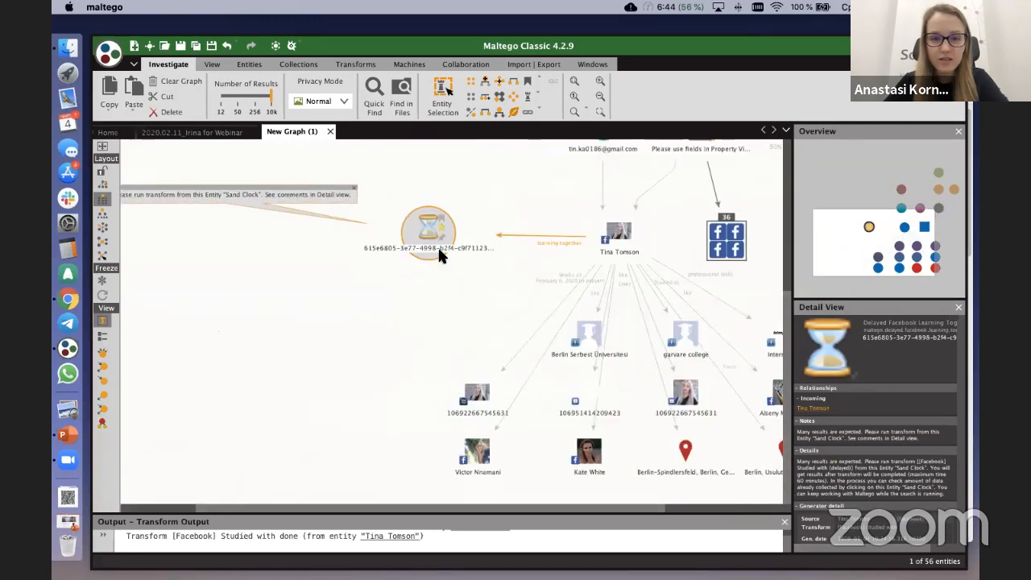
{"action": "scroll", "coordinate": [437, 251], "scroll_direction": "down", "scroll_amount": 1}
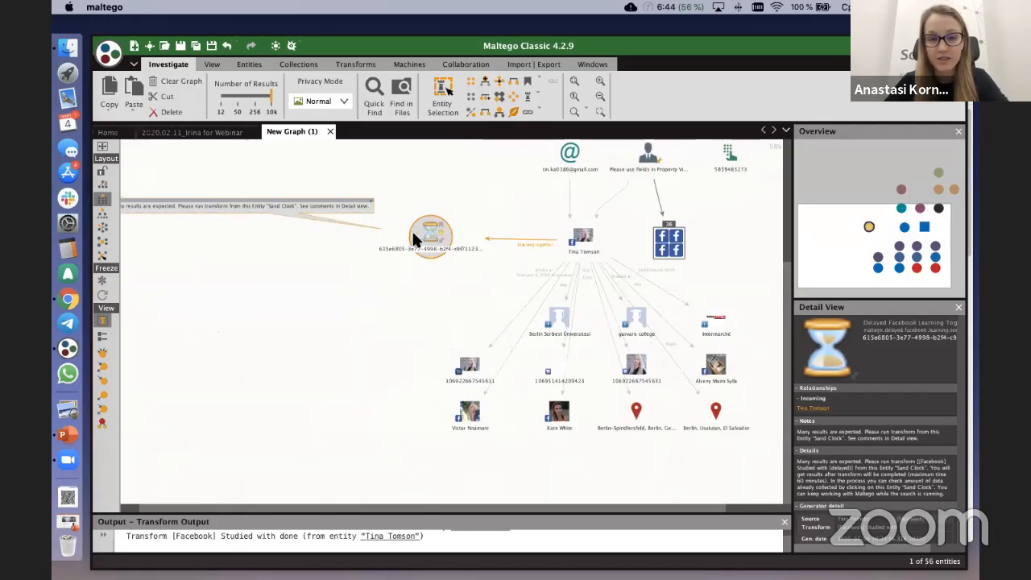
{"action": "left_click_drag", "start_coordinate": [173, 224], "coordinate": [323, 232]}
{"action": "scroll", "coordinate": [299, 223], "scroll_direction": "up", "scroll_amount": 2}
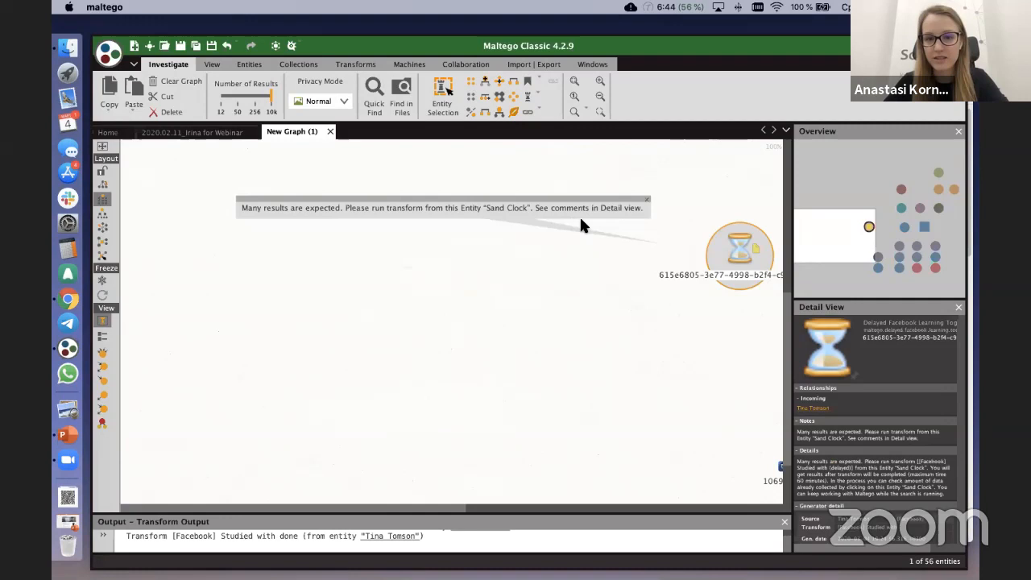
{"action": "left_click_drag", "start_coordinate": [586, 313], "coordinate": [437, 273]}
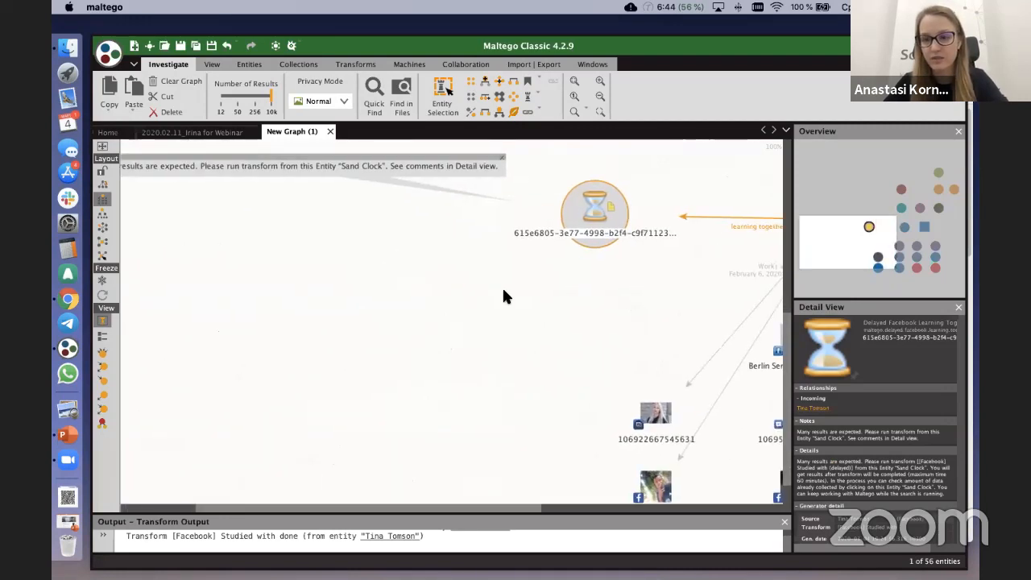
{"action": "left_click_drag", "start_coordinate": [504, 289], "coordinate": [427, 287]}
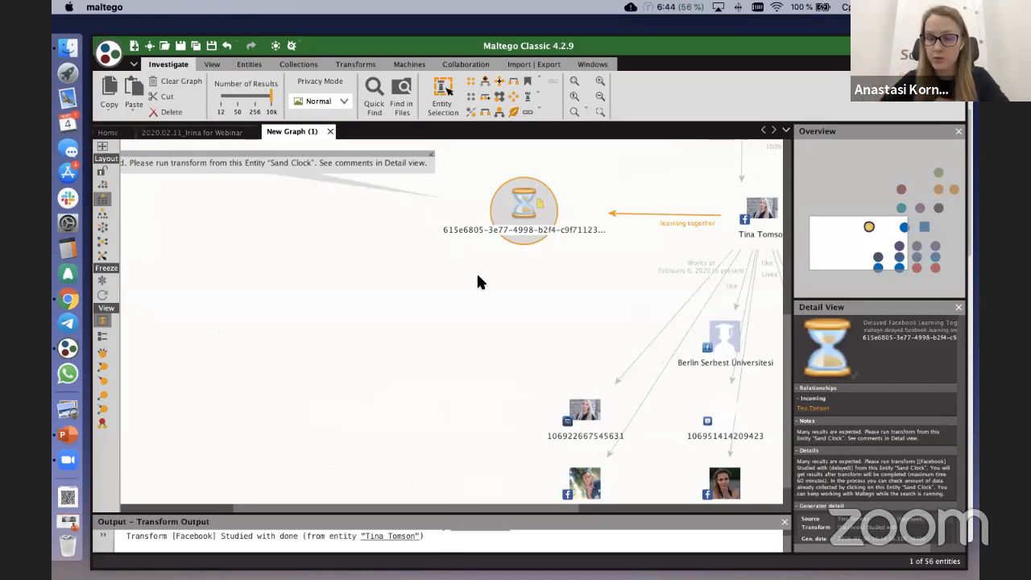
Step: Run the [Facebook] Studied with (delayed) transform on the hourglass entity
{"action": "right_click", "coordinate": [516, 207]}
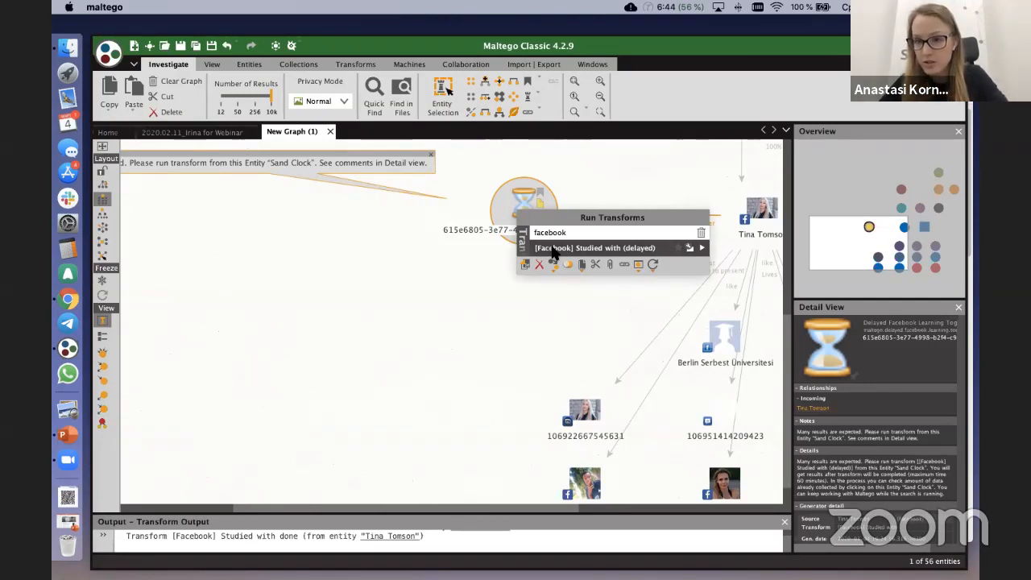
{"action": "left_click", "coordinate": [701, 247]}
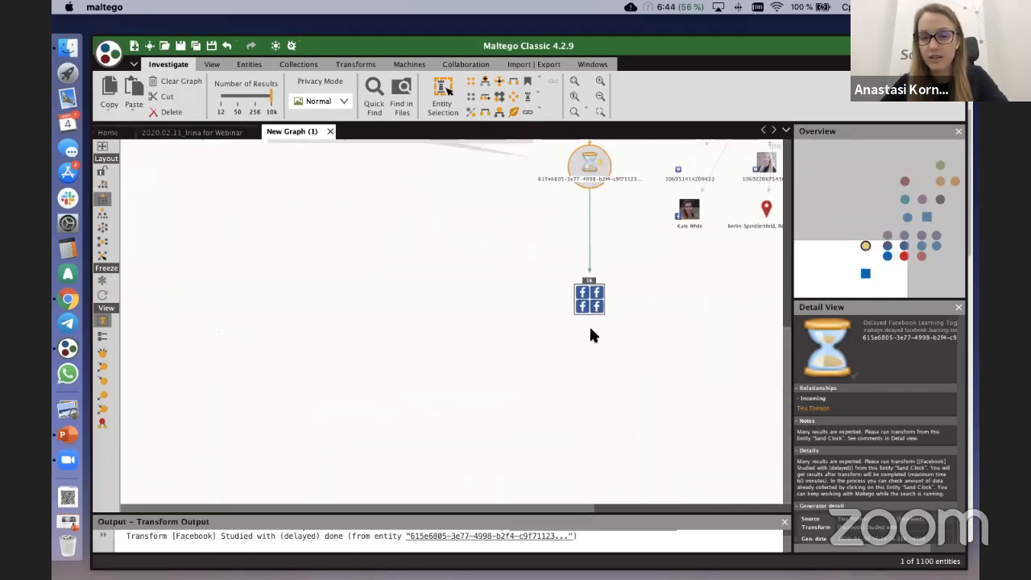
{"action": "left_click", "coordinate": [602, 304]}
{"action": "left_click", "coordinate": [590, 164]}
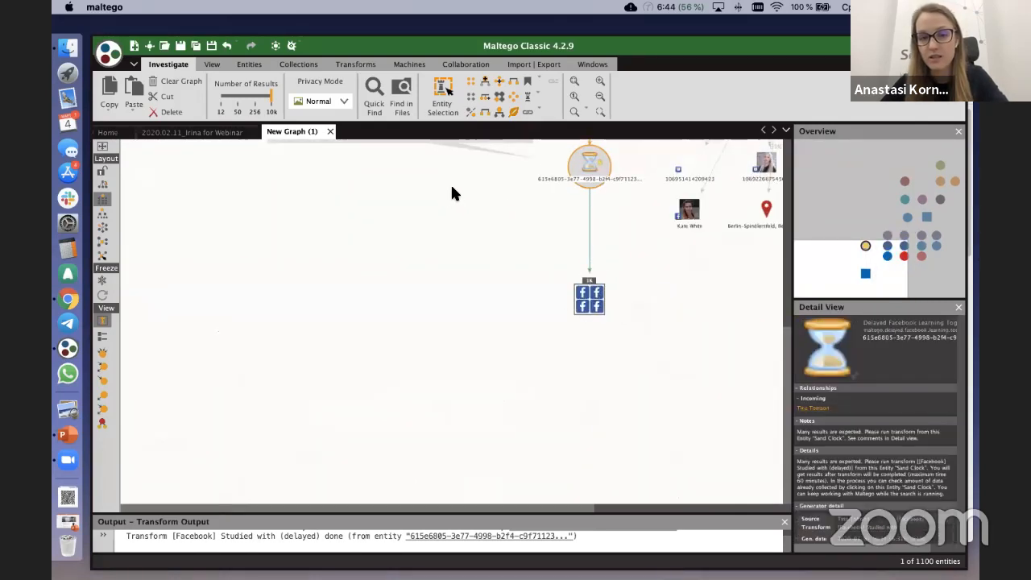
Step: Examine the hourglass entity's note, its linked collection of Facebook profiles and the neighbouring result entities
{"action": "scroll", "coordinate": [344, 208], "scroll_direction": "up", "scroll_amount": 3}
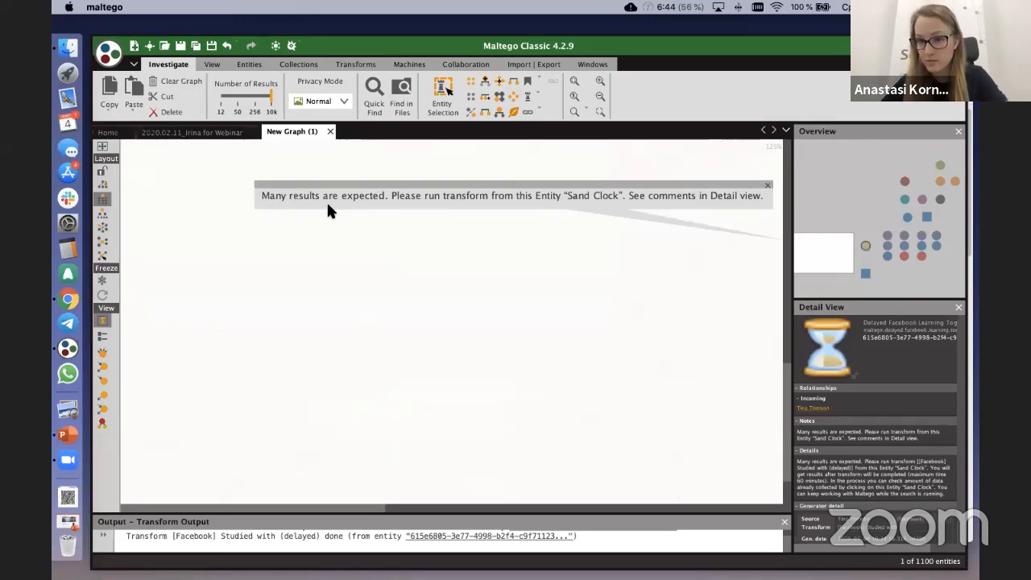
{"action": "scroll", "coordinate": [483, 243], "scroll_direction": "down", "scroll_amount": 2}
{"action": "left_click_drag", "start_coordinate": [484, 244], "coordinate": [343, 147]}
{"action": "left_click_drag", "start_coordinate": [581, 225], "coordinate": [491, 280]}
{"action": "scroll", "coordinate": [552, 216], "scroll_direction": "up", "scroll_amount": 3}
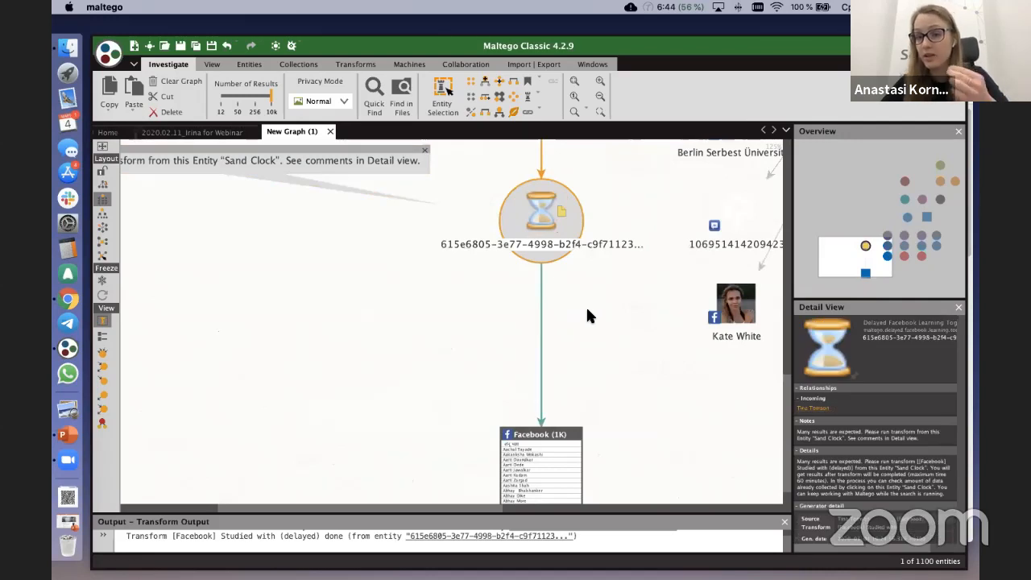
{"action": "scroll", "coordinate": [587, 310], "scroll_direction": "down", "scroll_amount": 2}
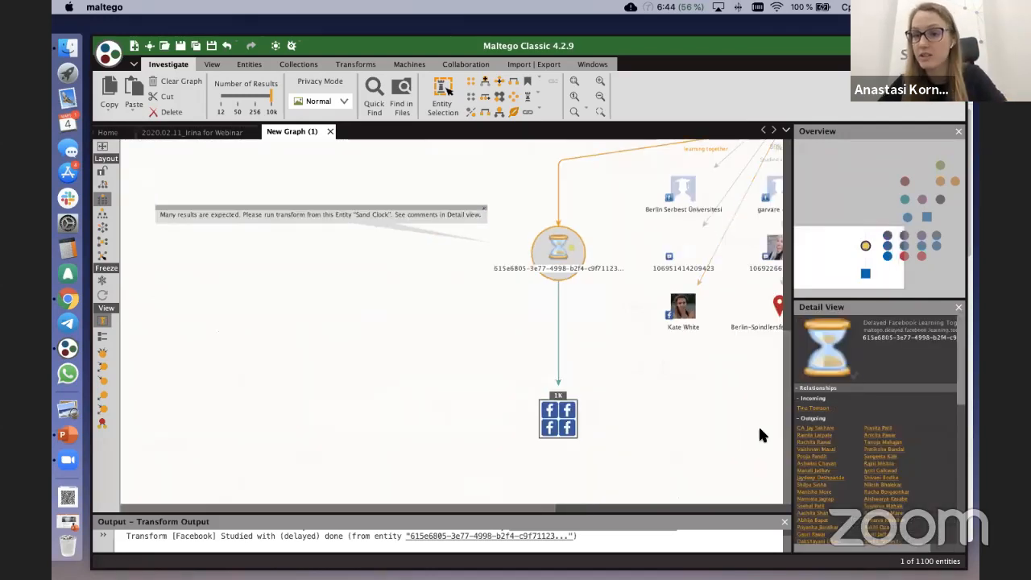
{"action": "left_click_drag", "start_coordinate": [705, 393], "coordinate": [525, 344]}
{"action": "left_click_drag", "start_coordinate": [624, 356], "coordinate": [612, 423]}
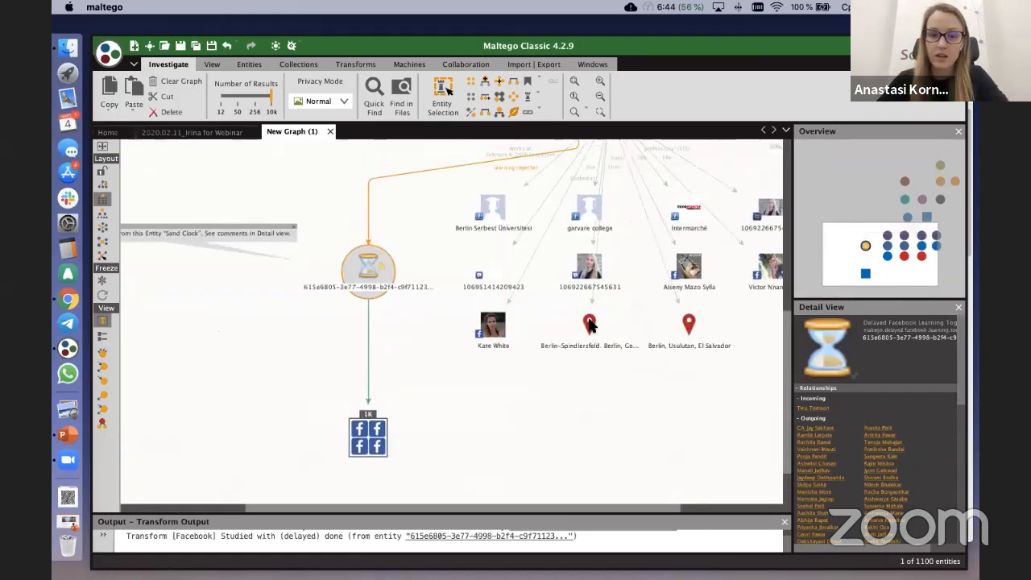
{"action": "mouse_move", "coordinate": [597, 292]}
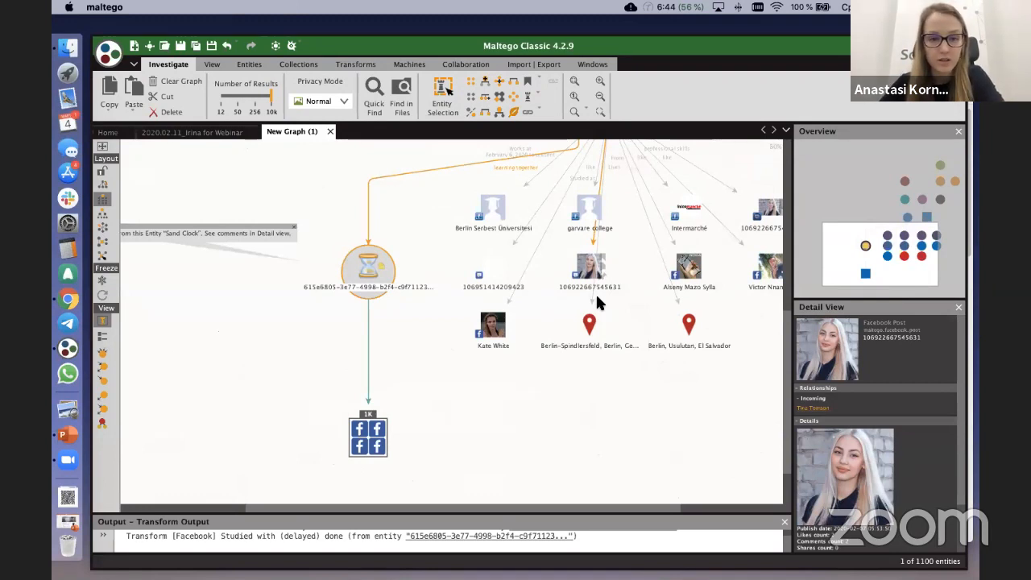
{"action": "scroll", "coordinate": [597, 296], "scroll_direction": "down", "scroll_amount": 2}
{"action": "left_click_drag", "start_coordinate": [606, 377], "coordinate": [558, 370]}
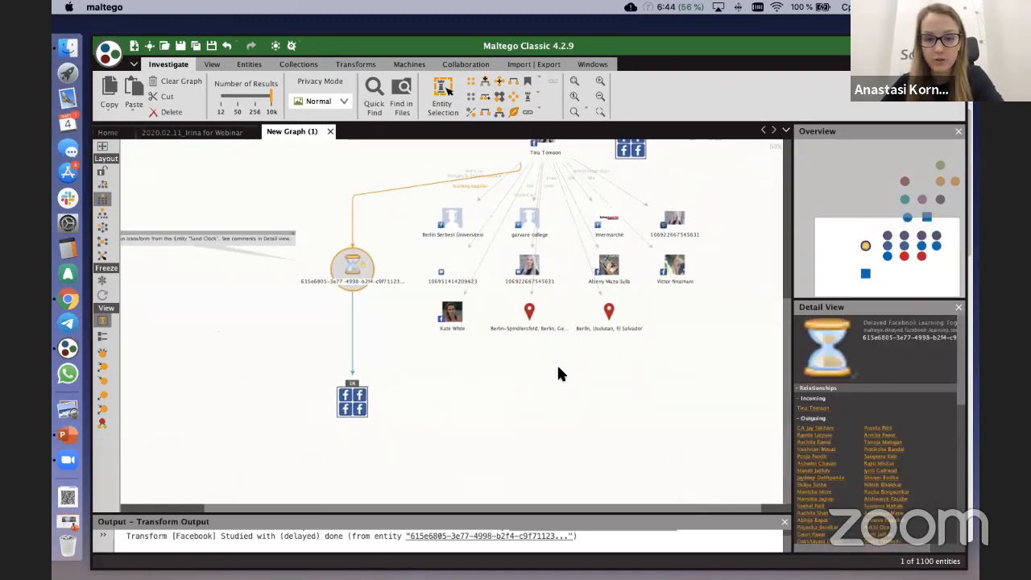
Step: Search the central Facebook profile's available transforms for "post"
{"action": "left_click_drag", "start_coordinate": [697, 183], "coordinate": [710, 295]}
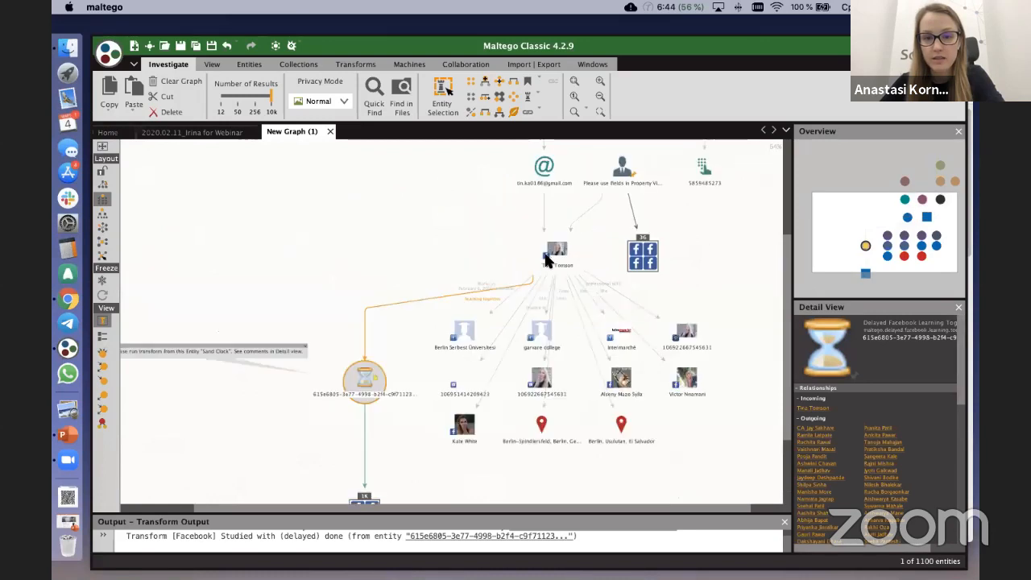
{"action": "scroll", "coordinate": [558, 248], "scroll_direction": "up", "scroll_amount": 2}
{"action": "right_click", "coordinate": [558, 253]}
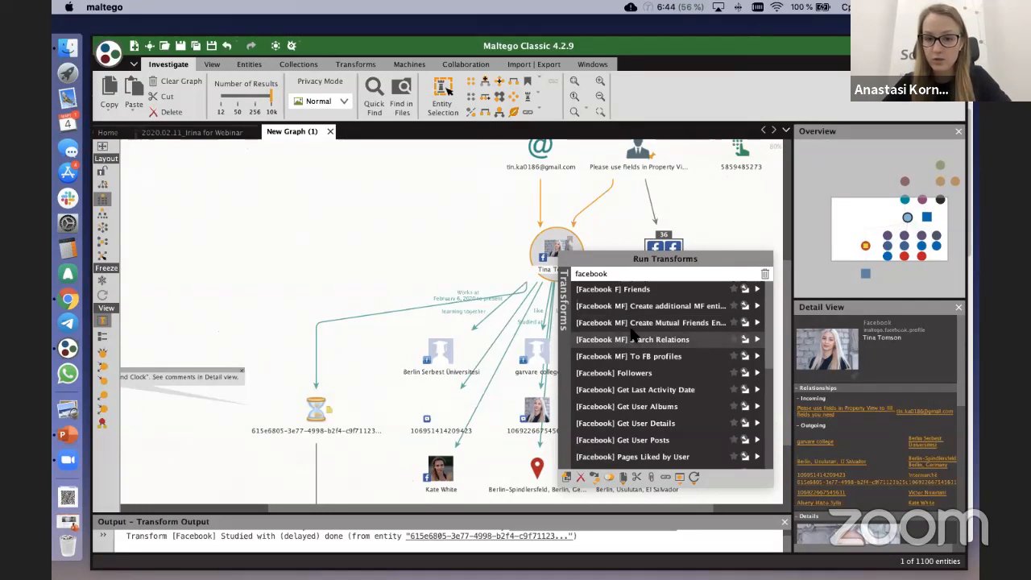
{"action": "type", "text": "post"}
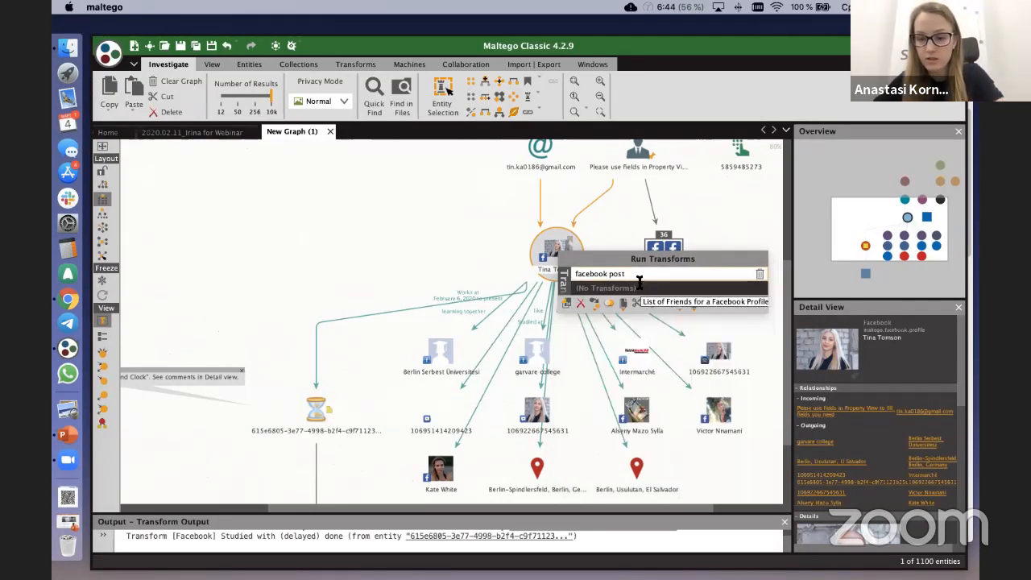
{"action": "key", "text": "BackSpace"}
{"action": "key", "text": "BackSpace"}
{"action": "key", "text": "BackSpace"}
{"action": "key", "text": "BackSpace"}
{"action": "key", "text": "BackSpace"}
{"action": "key", "text": "BackSpace"}
{"action": "key", "text": "BackSpace"}
{"action": "key", "text": "BackSpace"}
{"action": "key", "text": "BackSpace"}
{"action": "key", "text": "BackSpace"}
{"action": "key", "text": "BackSpace"}
{"action": "key", "text": "BackSpace"}
{"action": "key", "text": "BackSpace"}
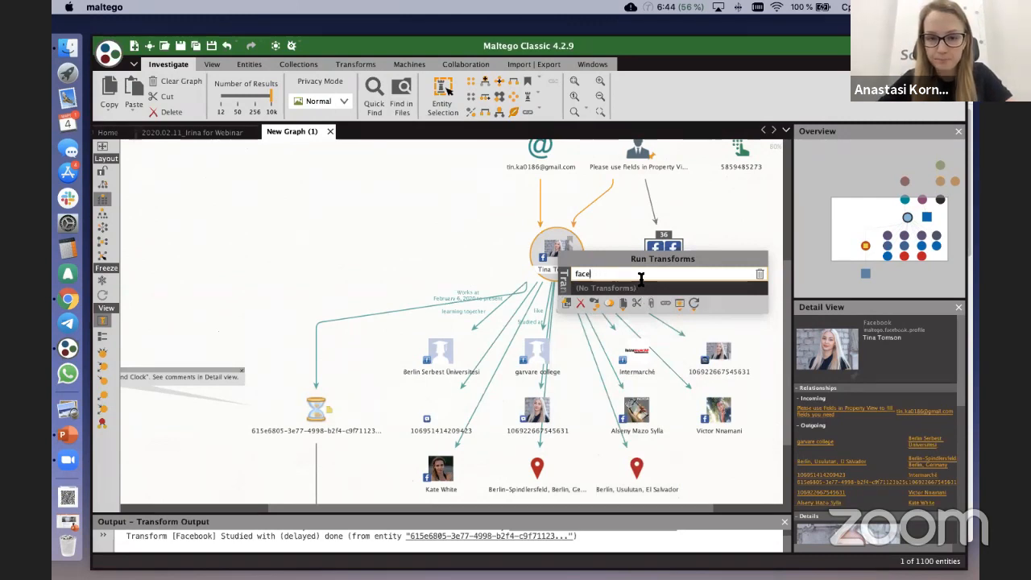
{"action": "type", "text": "post"}
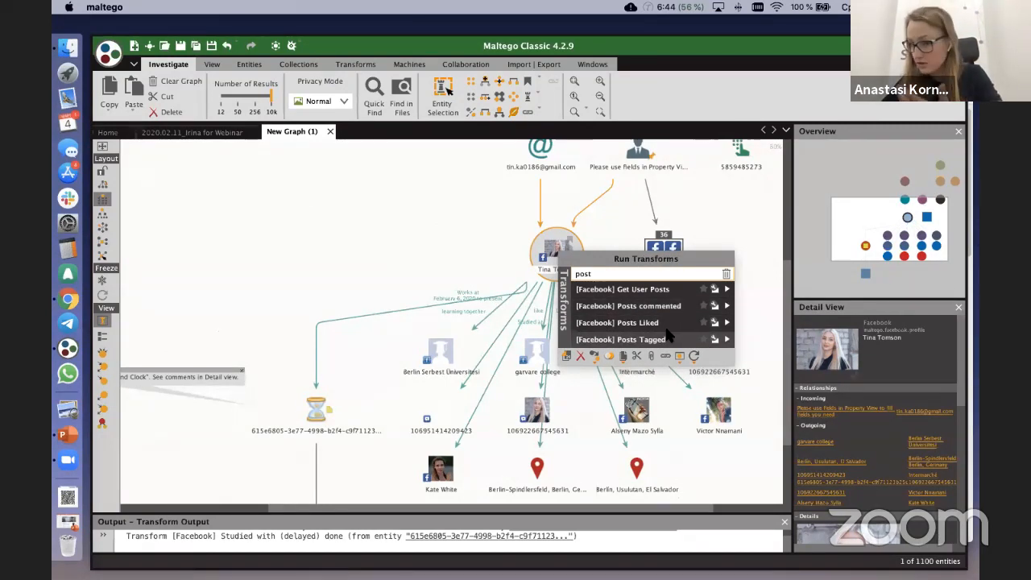
Step: Search the central Facebook profile's available transforms for "photos"
{"action": "key", "text": "BackSpace"}
{"action": "key", "text": "BackSpace"}
{"action": "key", "text": "BackSpace"}
{"action": "key", "text": "BackSpace"}
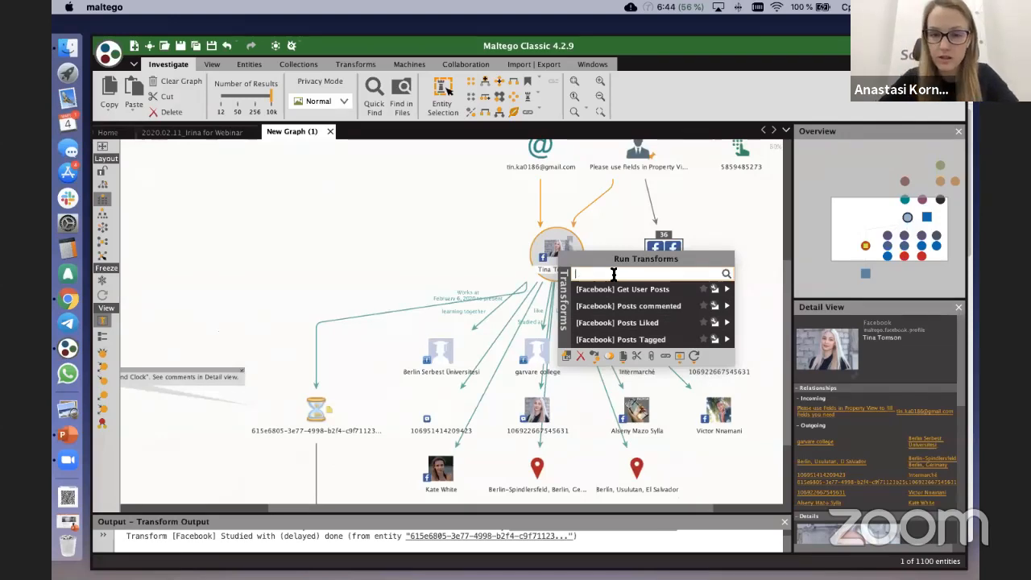
{"action": "type", "text": "photos"}
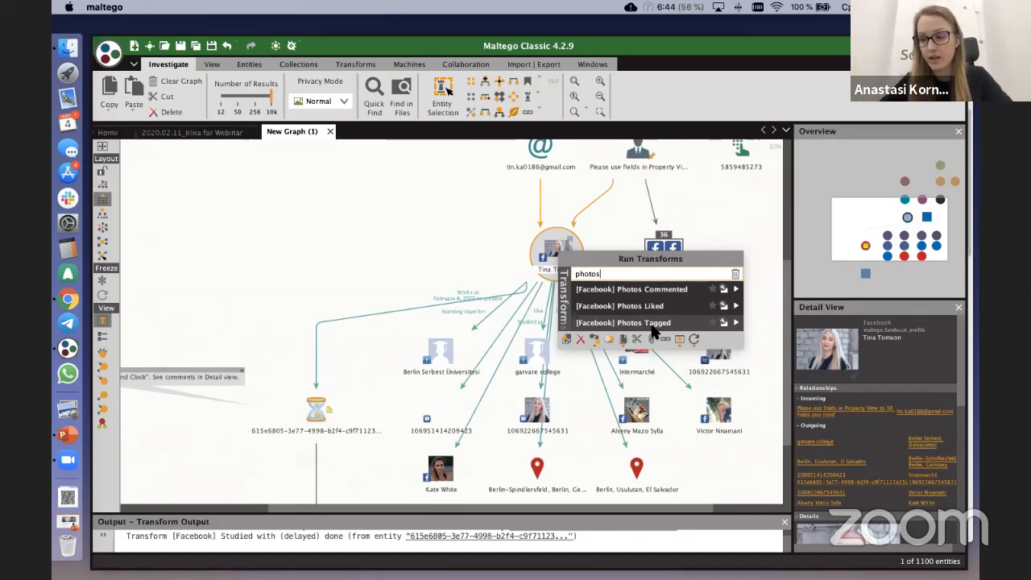
Step: Run the [Convert] User to Search Media By Date transform on the central Facebook profile with dates from 2019 to 2020
{"action": "key", "text": "BackSpace"}
{"action": "key", "text": "BackSpace"}
{"action": "key", "text": "BackSpace"}
{"action": "key", "text": "BackSpace"}
{"action": "key", "text": "BackSpace"}
{"action": "key", "text": "BackSpace"}
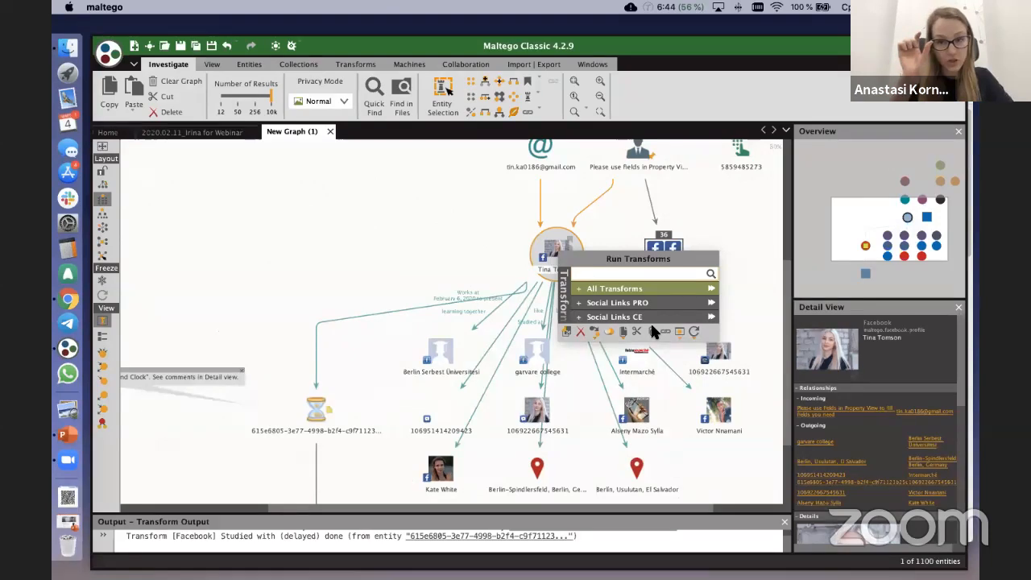
{"action": "type", "text": "c"}
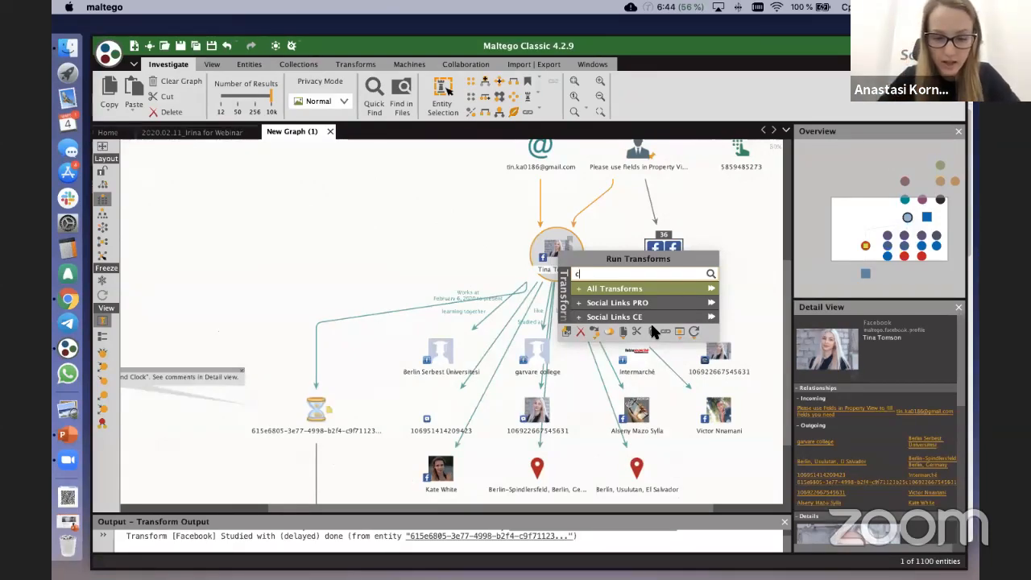
{"action": "type", "text": "onvert"}
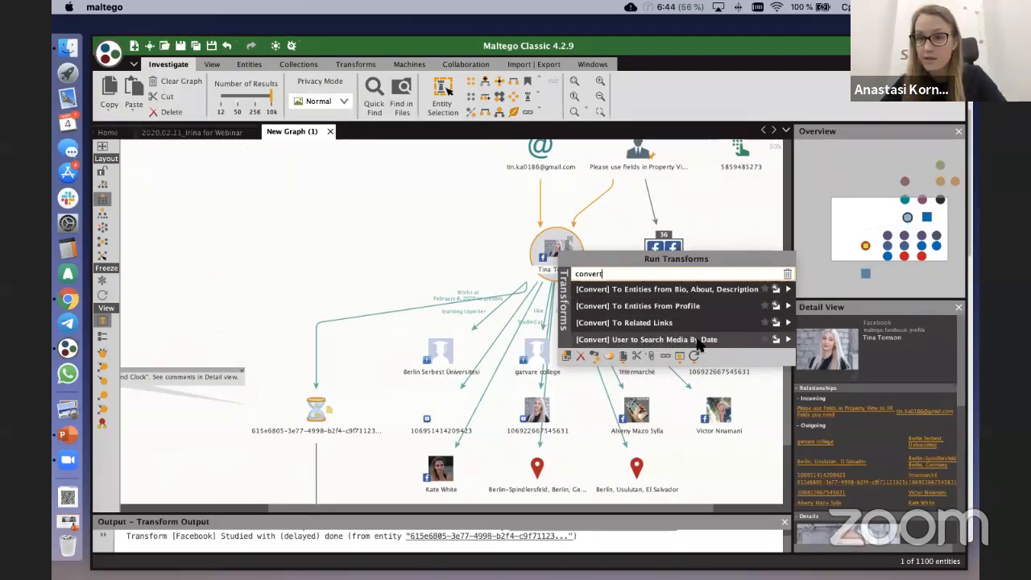
{"action": "left_click", "coordinate": [789, 340]}
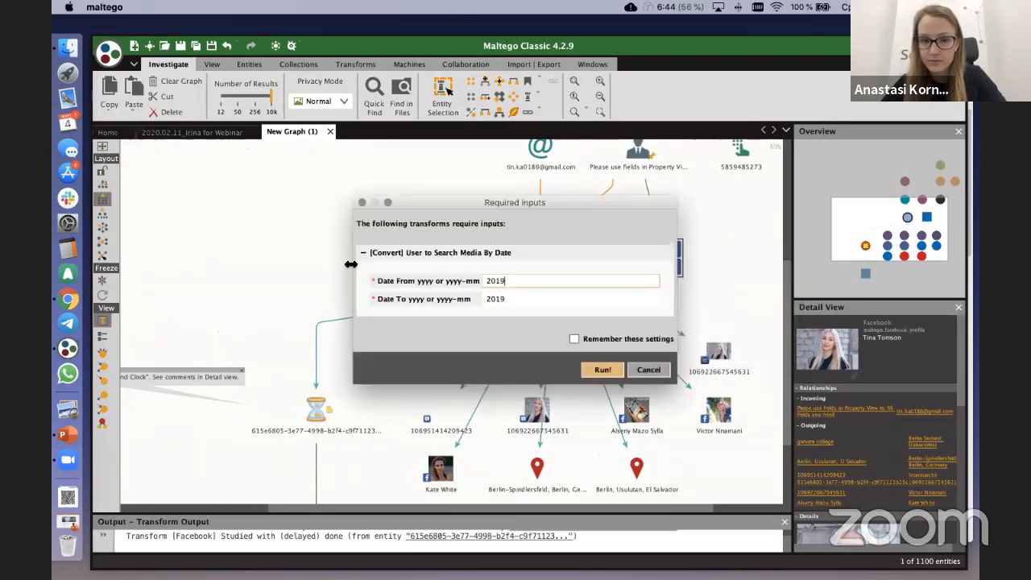
{"action": "left_click_drag", "start_coordinate": [527, 298], "coordinate": [484, 297]}
{"action": "type", "text": "2020"}
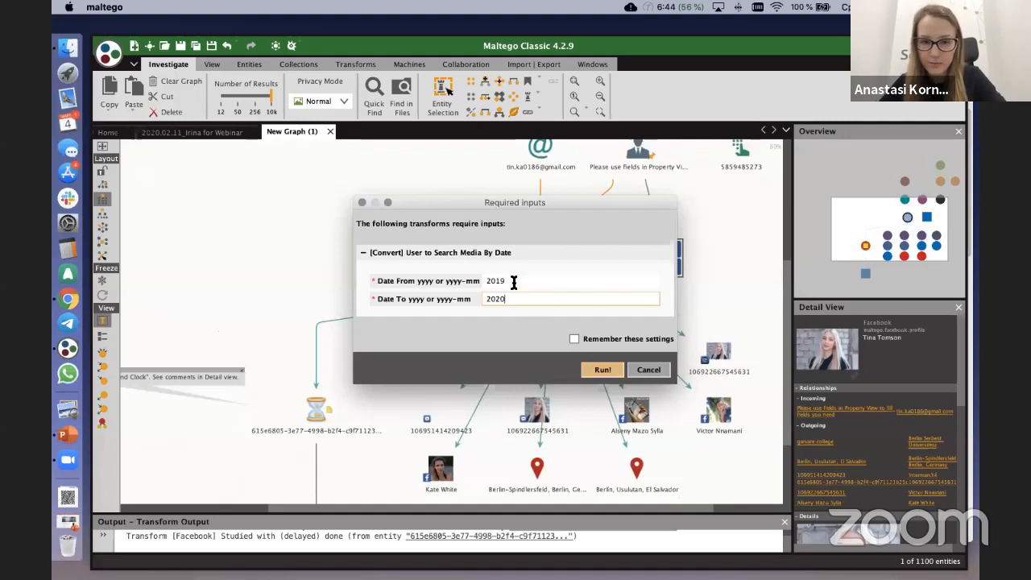
{"action": "left_click", "coordinate": [602, 371]}
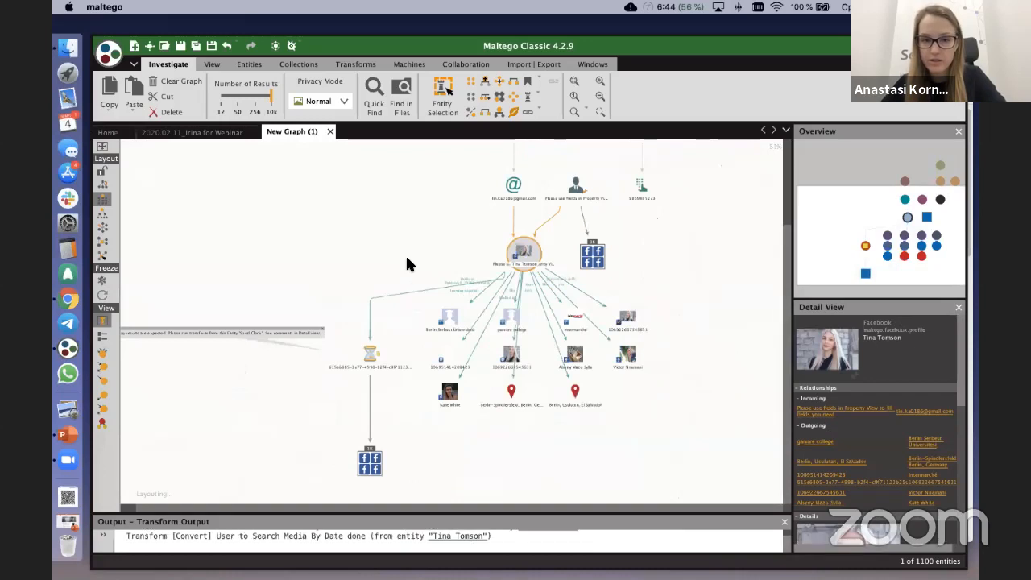
Step: Move the new media search entity into the empty area beside the central Facebook profile
{"action": "left_click", "coordinate": [434, 319]}
{"action": "left_click_drag", "start_coordinate": [434, 319], "coordinate": [394, 236]}
{"action": "scroll", "coordinate": [388, 224], "scroll_direction": "up", "scroll_amount": 3}
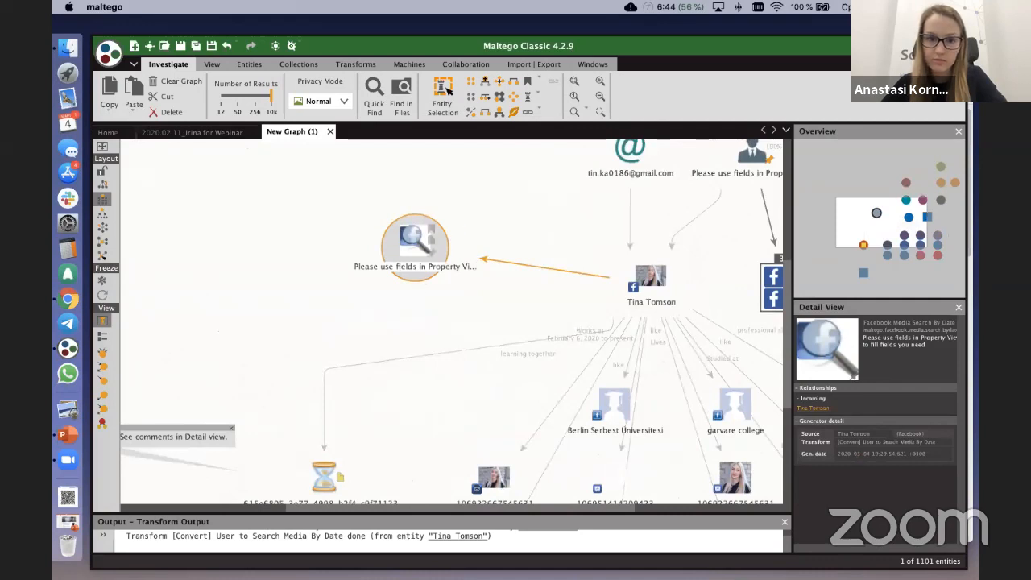
Step: Run the [Facebook] Stories Tagged (by date) transform on the media search entity
{"action": "right_click", "coordinate": [400, 233]}
{"action": "type", "text": "convert"}
{"action": "double_click", "coordinate": [452, 253]}
{"action": "key", "text": "BackSpace"}
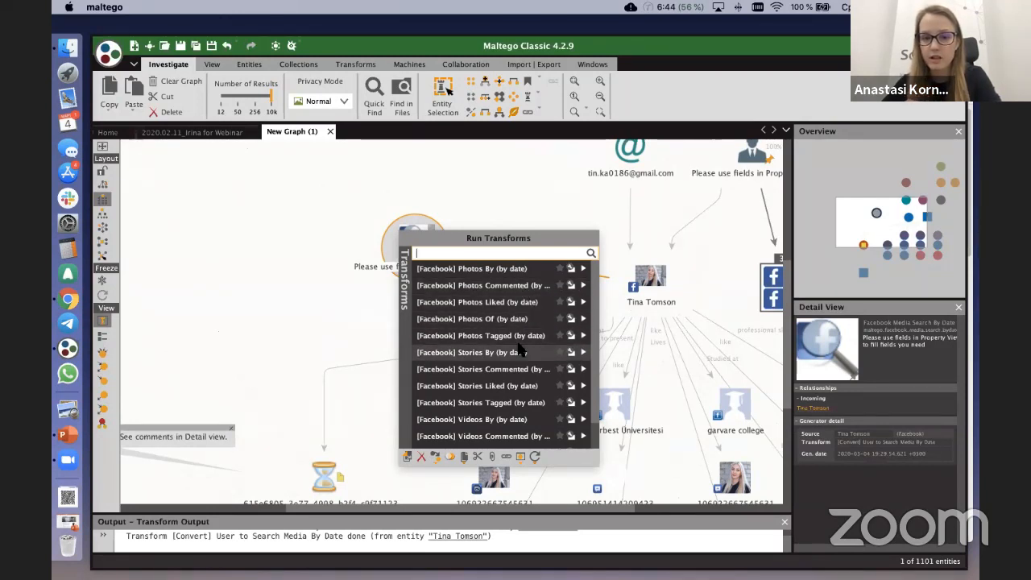
{"action": "scroll", "coordinate": [512, 363], "scroll_direction": "down", "scroll_amount": 2}
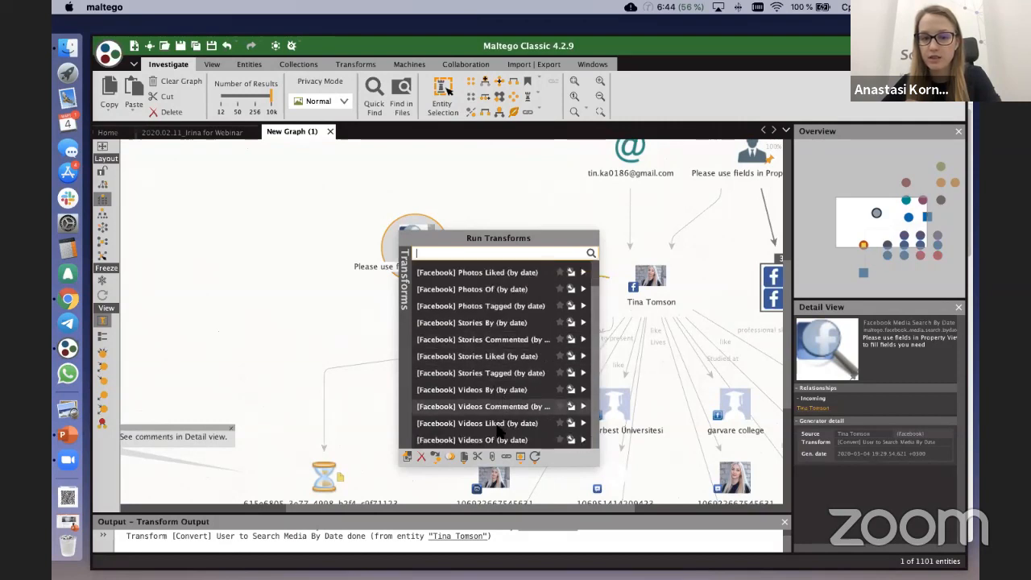
{"action": "scroll", "coordinate": [497, 433], "scroll_direction": "up", "scroll_amount": 2}
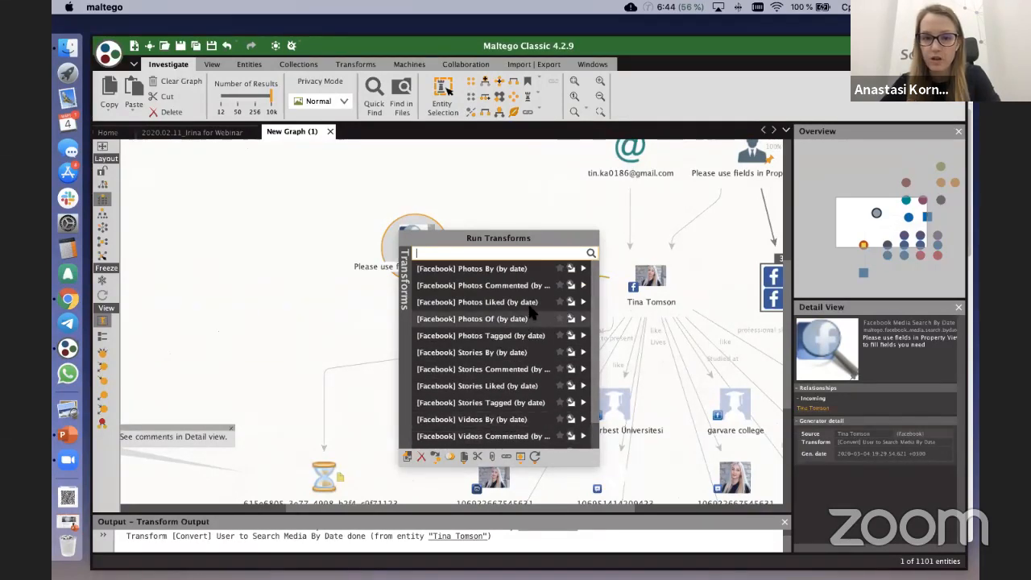
{"action": "scroll", "coordinate": [528, 351], "scroll_direction": "down", "scroll_amount": 1}
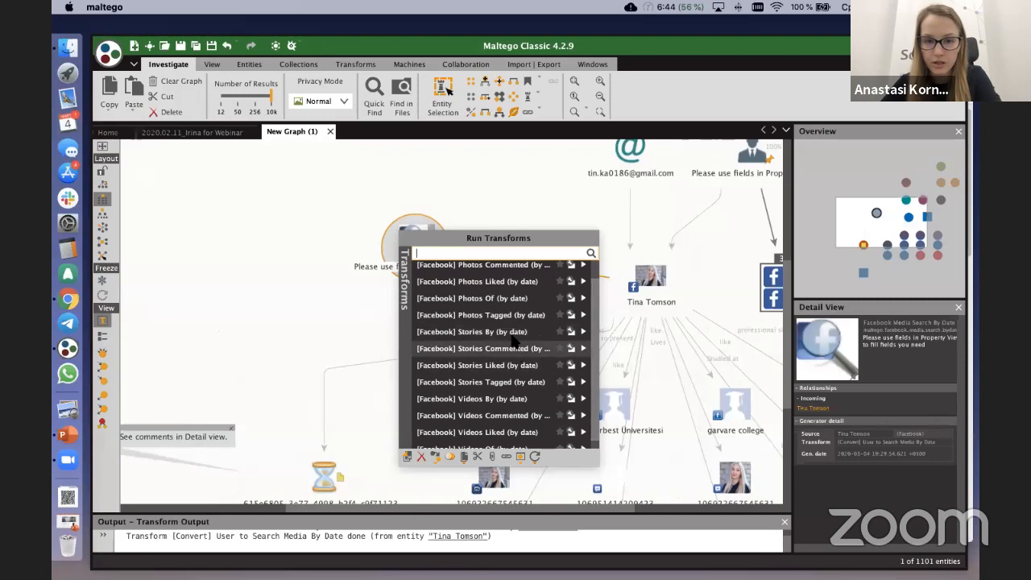
{"action": "left_click", "coordinate": [585, 387]}
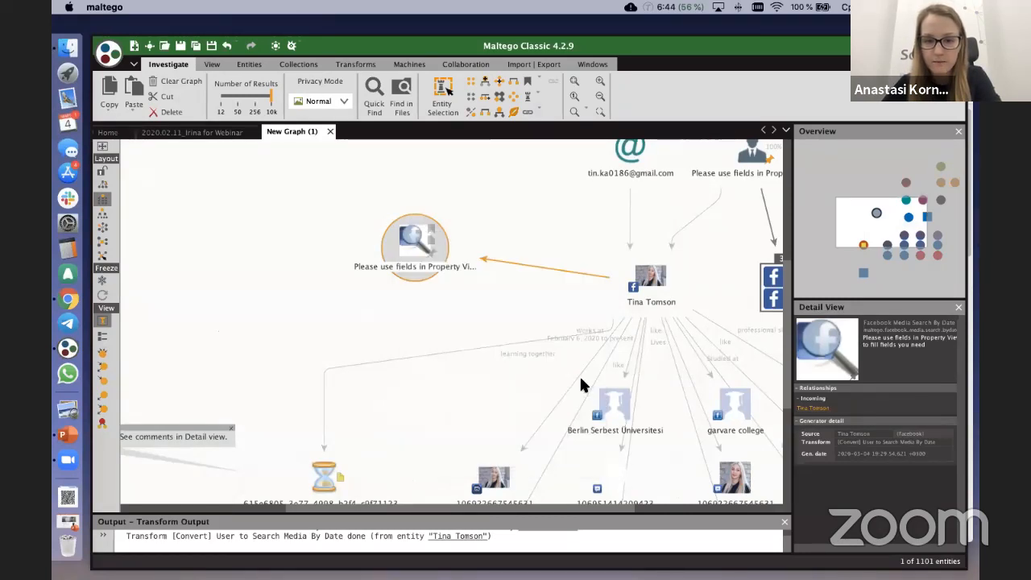
Step: Select both posts found by the media search and review the transforms available for them
{"action": "scroll", "coordinate": [567, 361], "scroll_direction": "down", "scroll_amount": 3}
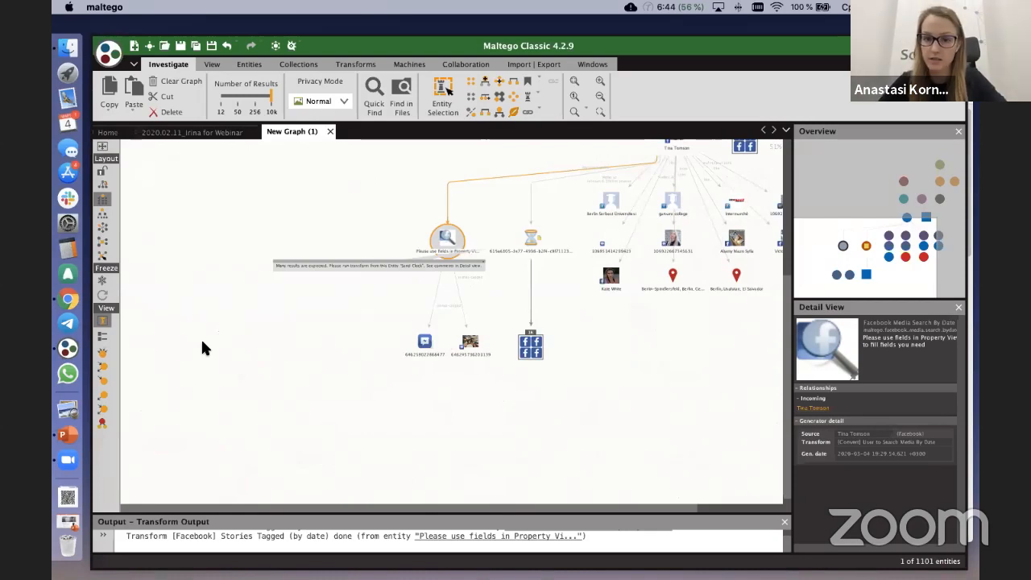
{"action": "left_click_drag", "start_coordinate": [372, 311], "coordinate": [500, 371]}
{"action": "scroll", "coordinate": [354, 282], "scroll_direction": "up", "scroll_amount": 2}
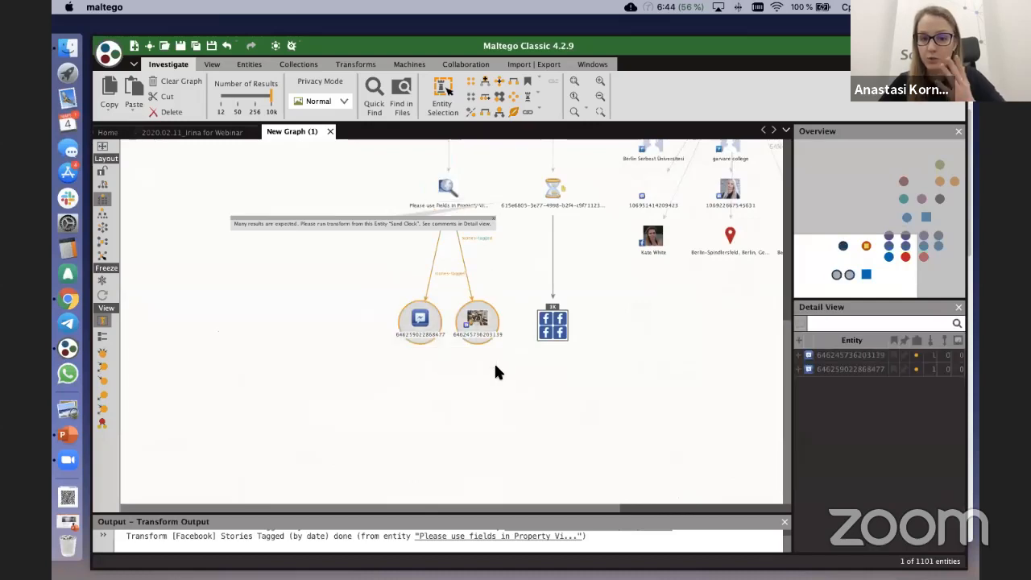
{"action": "right_click", "coordinate": [464, 323]}
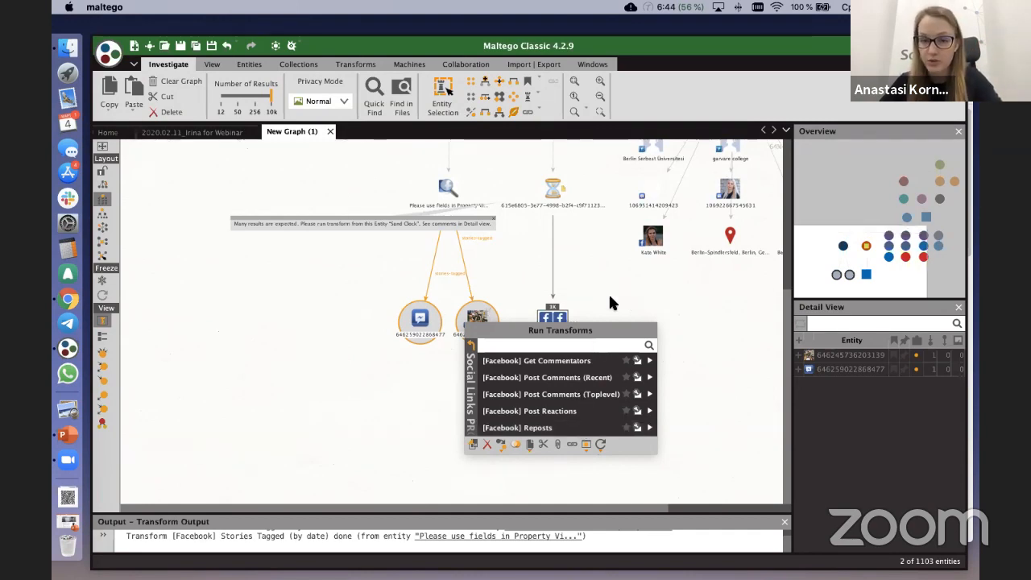
{"action": "scroll", "coordinate": [609, 290], "scroll_direction": "down", "scroll_amount": 2}
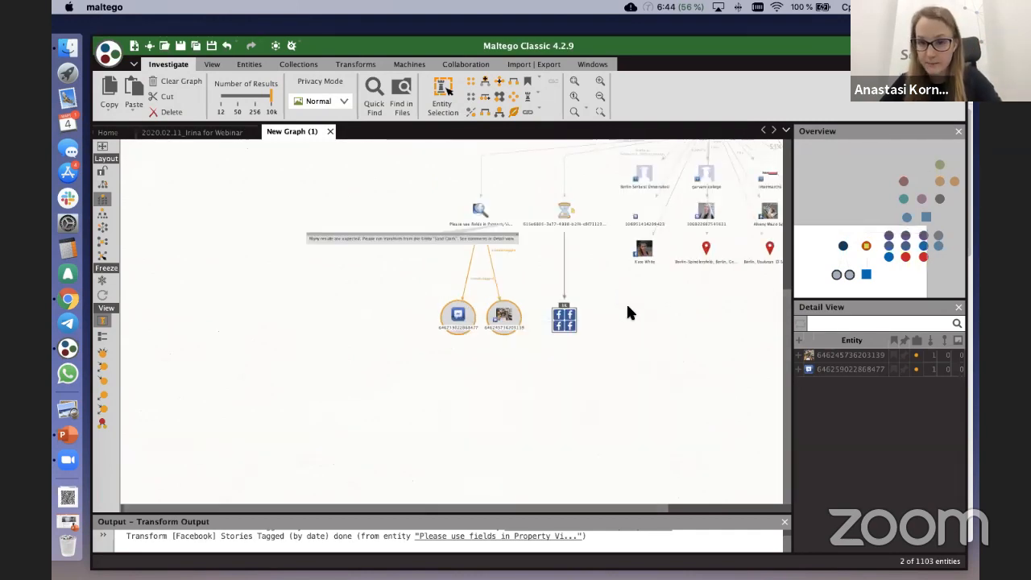
Step: Move the three related person profiles into their own row below the location entities
{"action": "scroll", "coordinate": [615, 314], "scroll_direction": "right", "scroll_amount": 3}
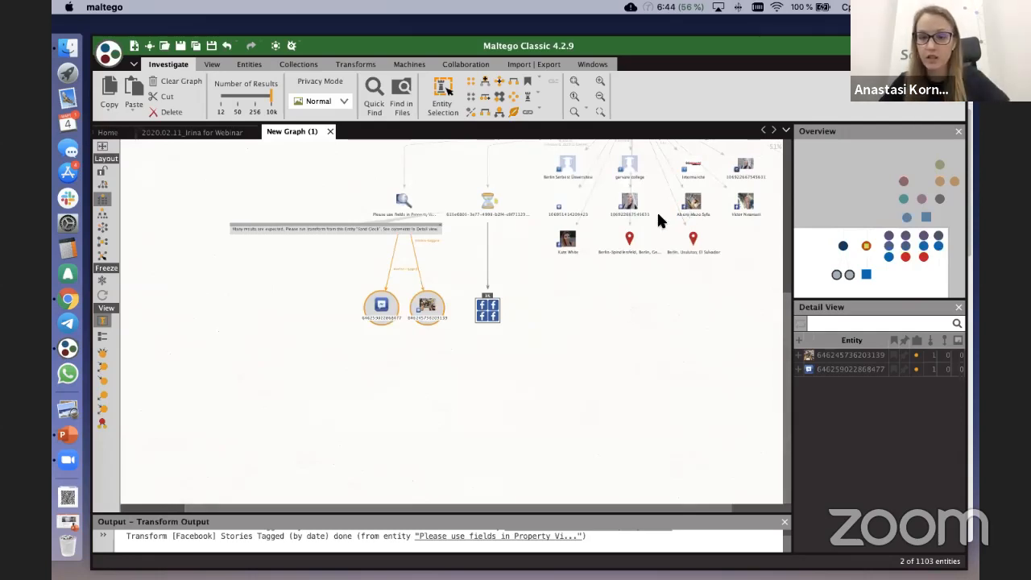
{"action": "left_click", "coordinate": [696, 204]}
{"action": "left_click_drag", "start_coordinate": [570, 236], "coordinate": [570, 269]}
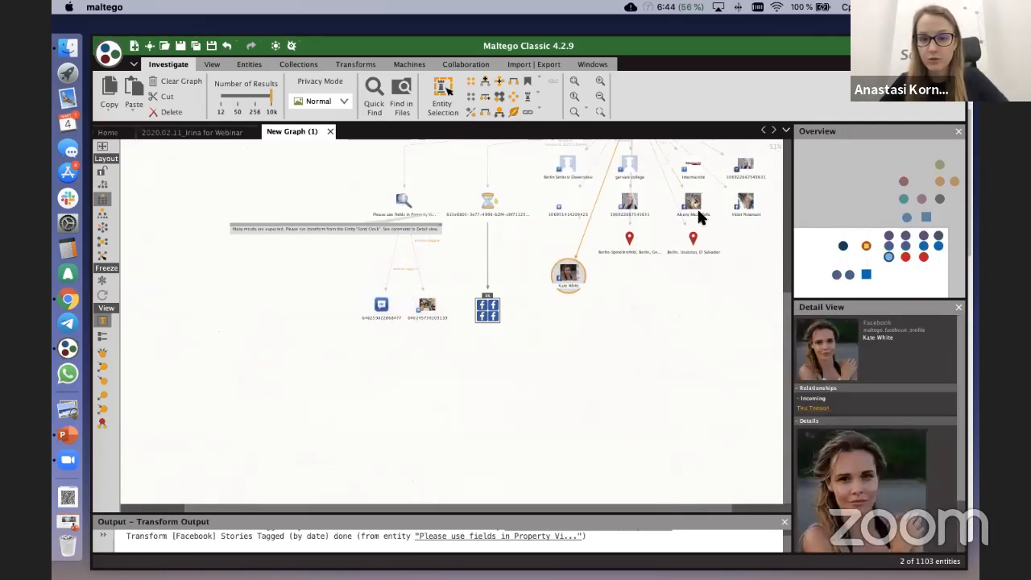
{"action": "left_click", "coordinate": [694, 207]}
{"action": "left_click_drag", "start_coordinate": [656, 276], "coordinate": [654, 278]}
{"action": "left_click_drag", "start_coordinate": [745, 202], "coordinate": [734, 287]}
Step: Select the three separated person profiles together and run the [Facebook] Get User Posts transform on them
{"action": "left_click_drag", "start_coordinate": [543, 247], "coordinate": [745, 326]}
{"action": "right_click", "coordinate": [652, 279]}
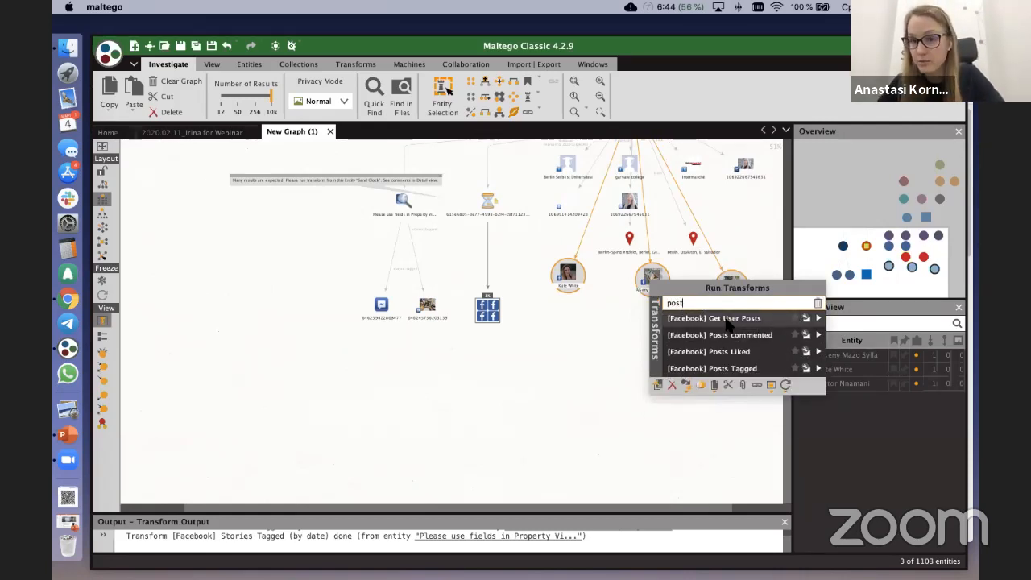
{"action": "left_click", "coordinate": [820, 319]}
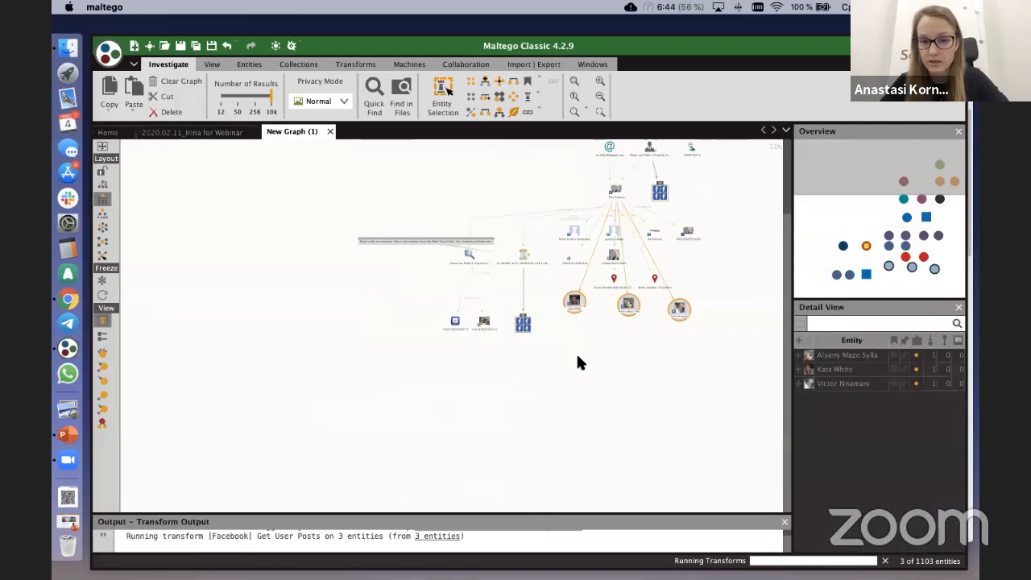
Step: Examine the two tagged posts, their links to the person profiles, and the other posts retrieved for those profiles
{"action": "scroll", "coordinate": [478, 337], "scroll_direction": "up", "scroll_amount": 3}
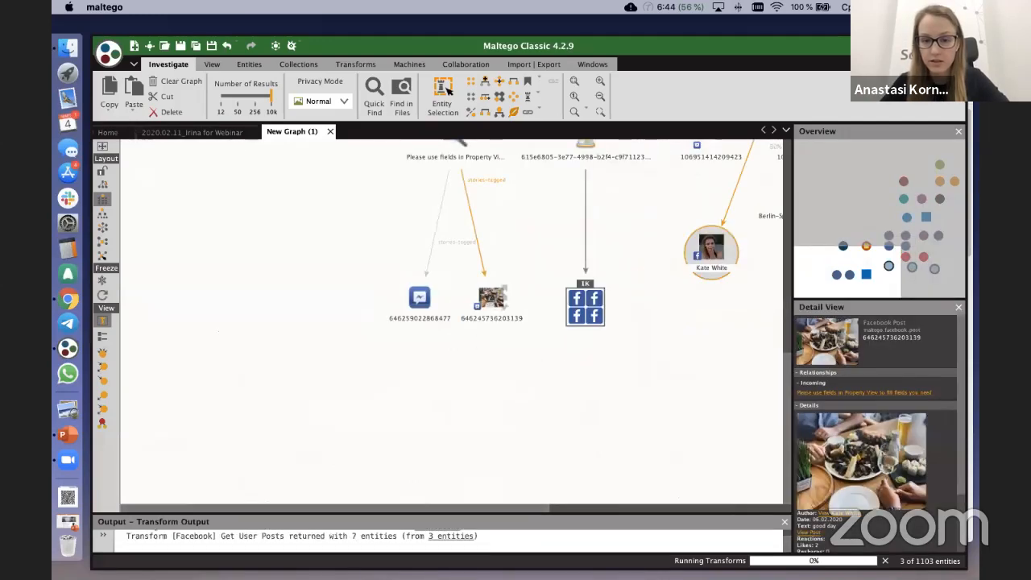
{"action": "right_click", "coordinate": [469, 305]}
{"action": "scroll", "coordinate": [474, 343], "scroll_direction": "down", "scroll_amount": 3}
{"action": "left_click", "coordinate": [397, 463]}
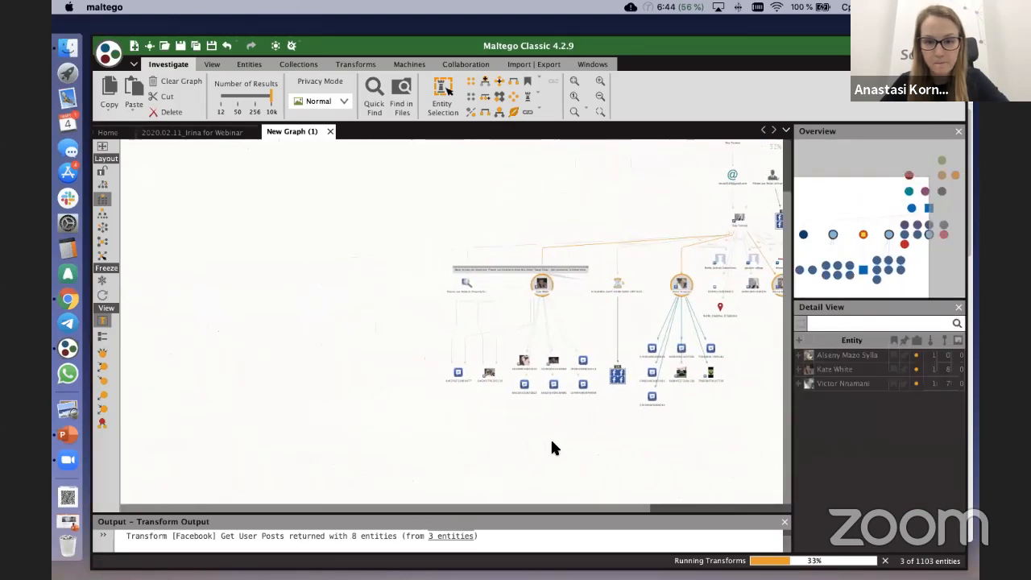
{"action": "left_click", "coordinate": [465, 379]}
{"action": "scroll", "coordinate": [465, 379], "scroll_direction": "up", "scroll_amount": 3}
{"action": "scroll", "coordinate": [465, 380], "scroll_direction": "up", "scroll_amount": 2}
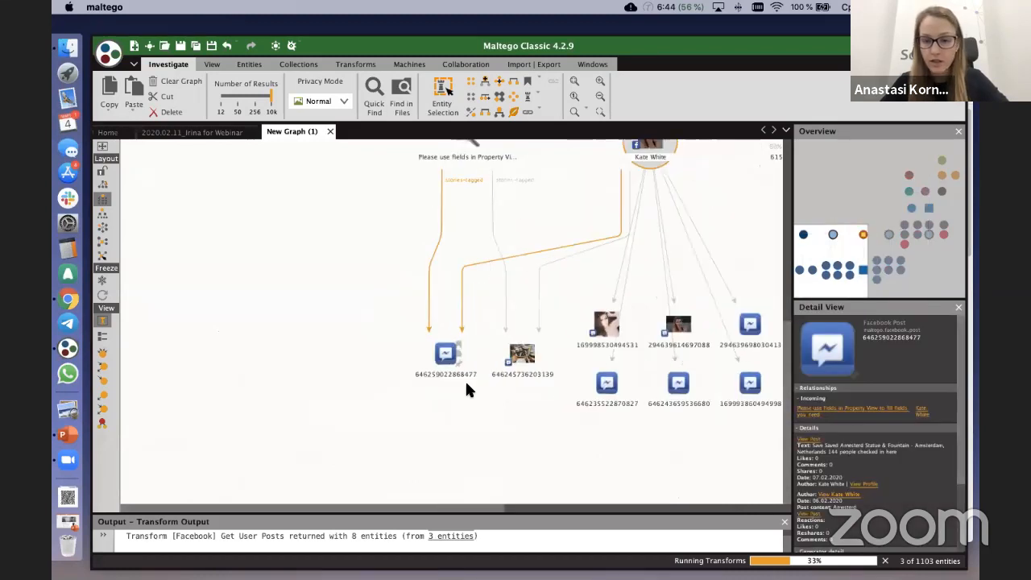
{"action": "scroll", "coordinate": [465, 380], "scroll_direction": "down", "scroll_amount": 2}
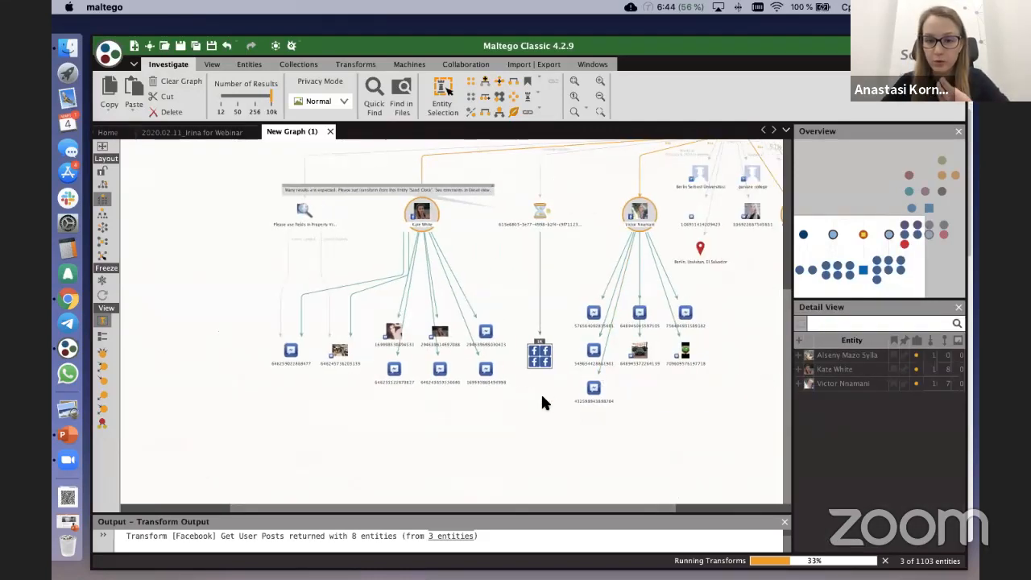
{"action": "scroll", "coordinate": [546, 399], "scroll_direction": "up", "scroll_amount": 3}
{"action": "left_click", "coordinate": [545, 362]}
{"action": "scroll", "coordinate": [618, 298], "scroll_direction": "down", "scroll_amount": 5}
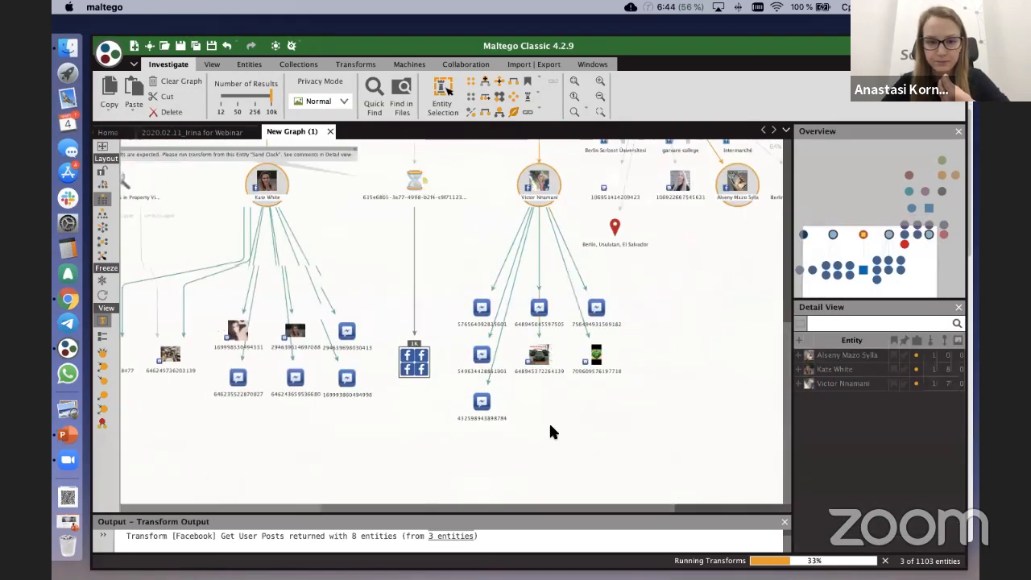
Step: Search the car photo post's available transforms for "post"
{"action": "left_click", "coordinate": [679, 336]}
{"action": "right_click", "coordinate": [679, 337]}
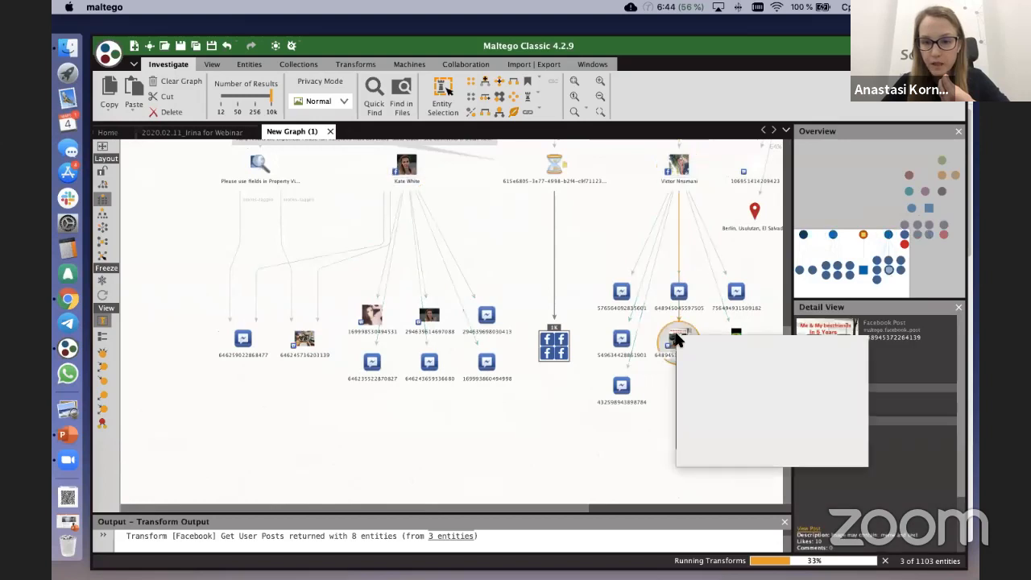
{"action": "type", "text": "post"}
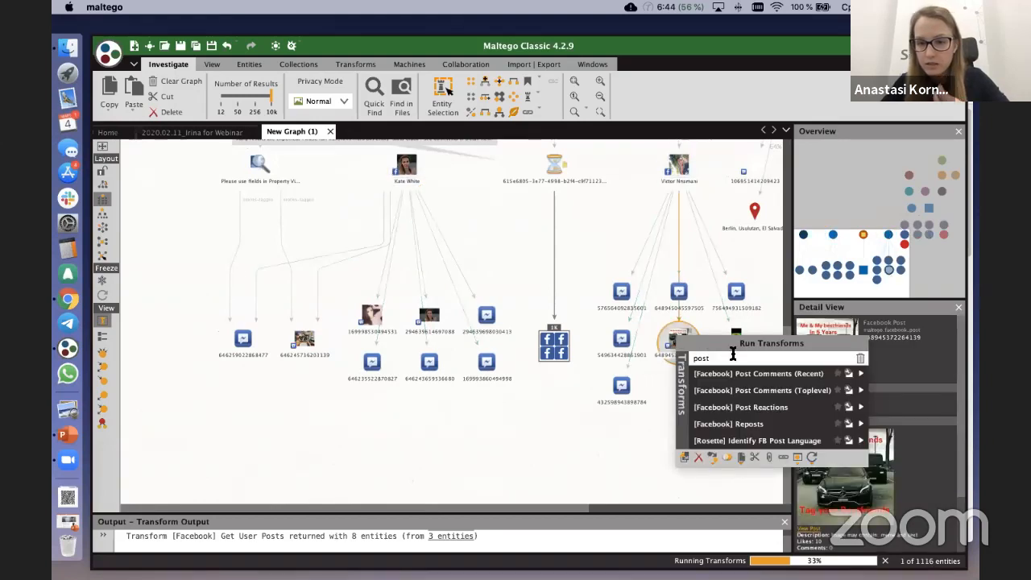
{"action": "key", "text": "BackSpace"}
{"action": "key", "text": "BackSpace"}
{"action": "key", "text": "BackSpace"}
{"action": "key", "text": "BackSpace"}
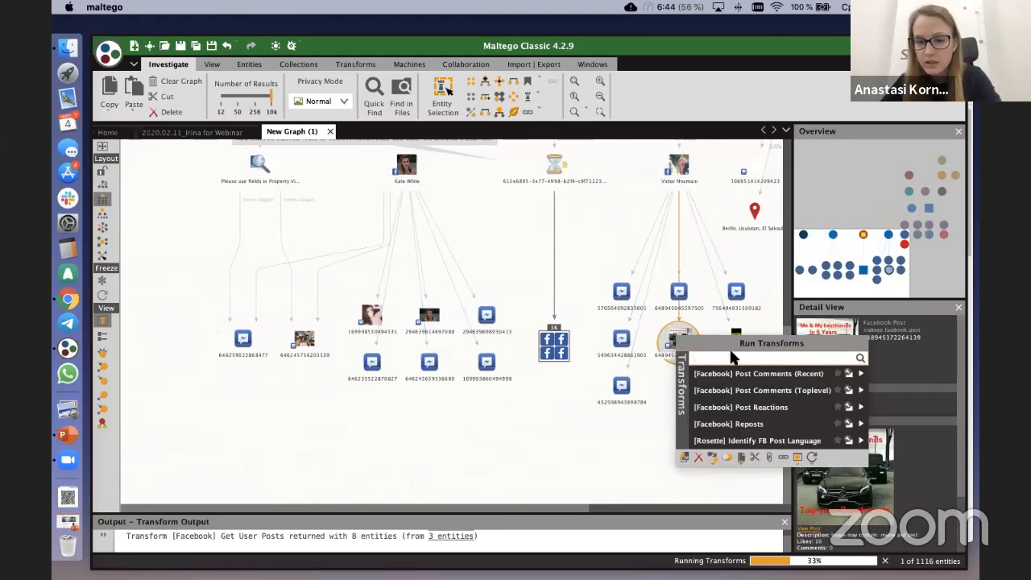
{"action": "left_click", "coordinate": [567, 437]}
Step: Cancel the running [Facebook] Get User Posts transform
{"action": "scroll", "coordinate": [567, 438], "scroll_direction": "down", "scroll_amount": 2}
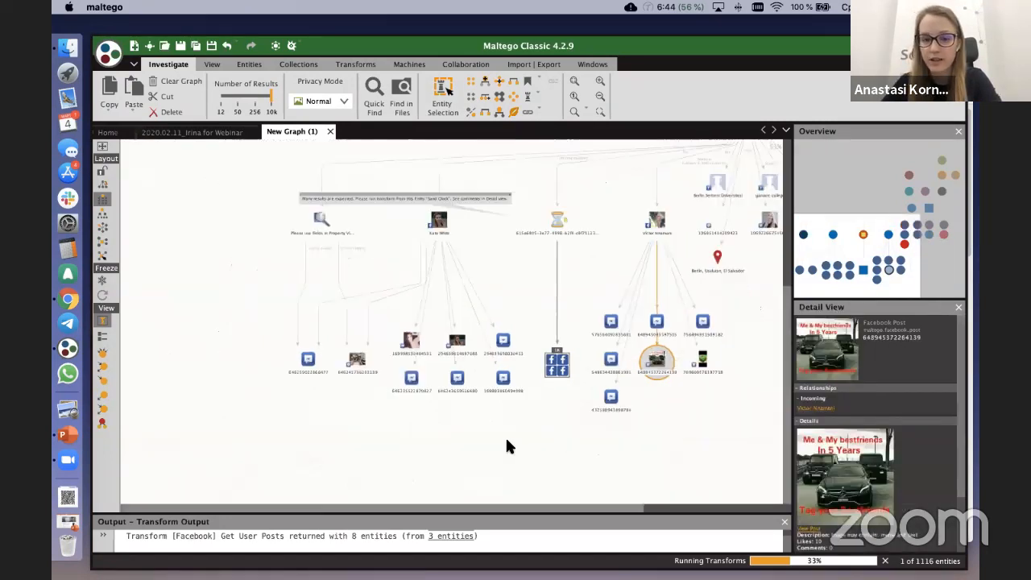
{"action": "left_click_drag", "start_coordinate": [456, 448], "coordinate": [537, 444]}
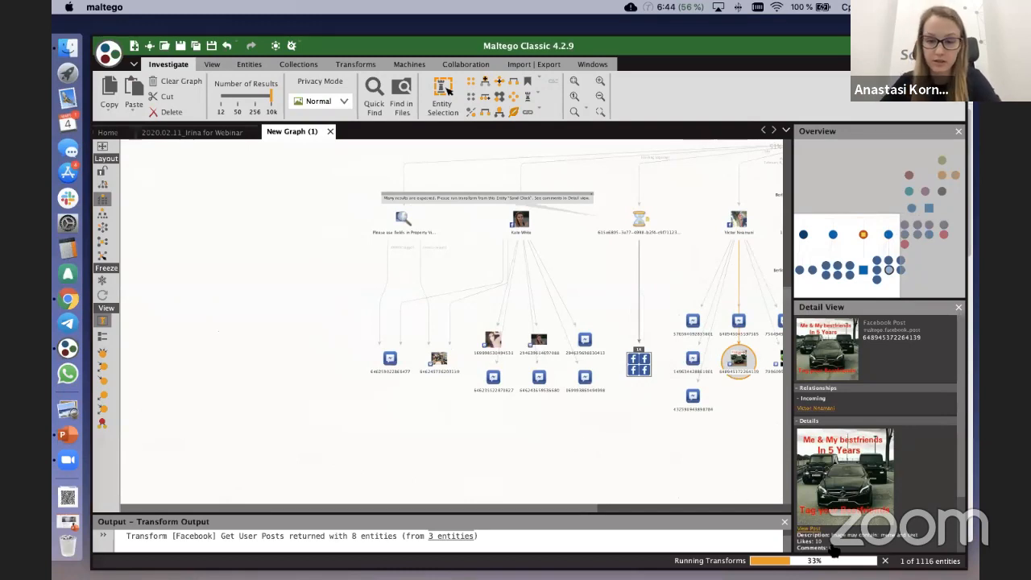
{"action": "left_click", "coordinate": [885, 561]}
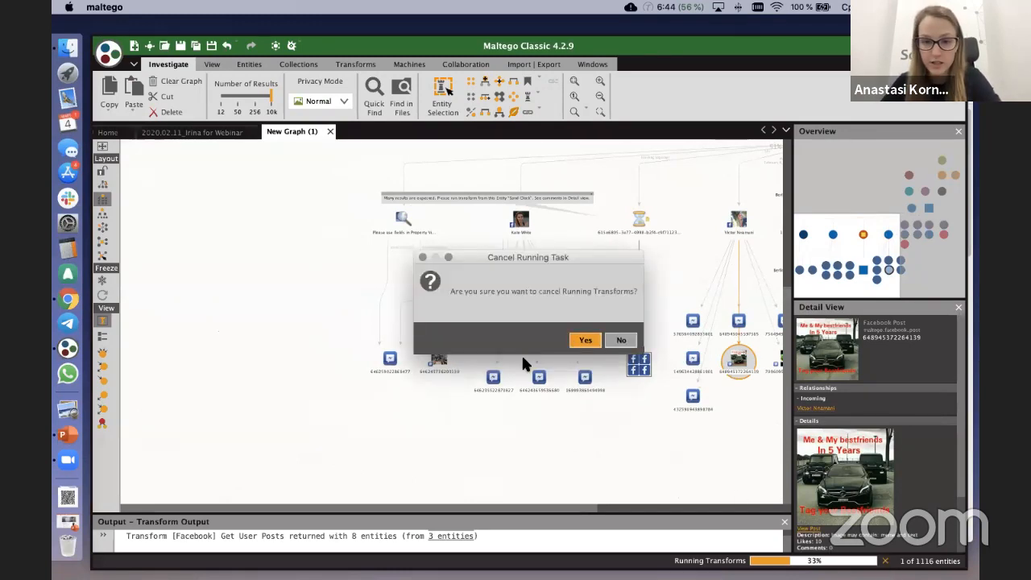
{"action": "left_click", "coordinate": [586, 340]}
Step: Run the [Facebook] Get User Details transform on the person profile linked to both tagged posts
{"action": "scroll", "coordinate": [464, 372], "scroll_direction": "up", "scroll_amount": 2}
{"action": "left_click_drag", "start_coordinate": [473, 207], "coordinate": [523, 273]}
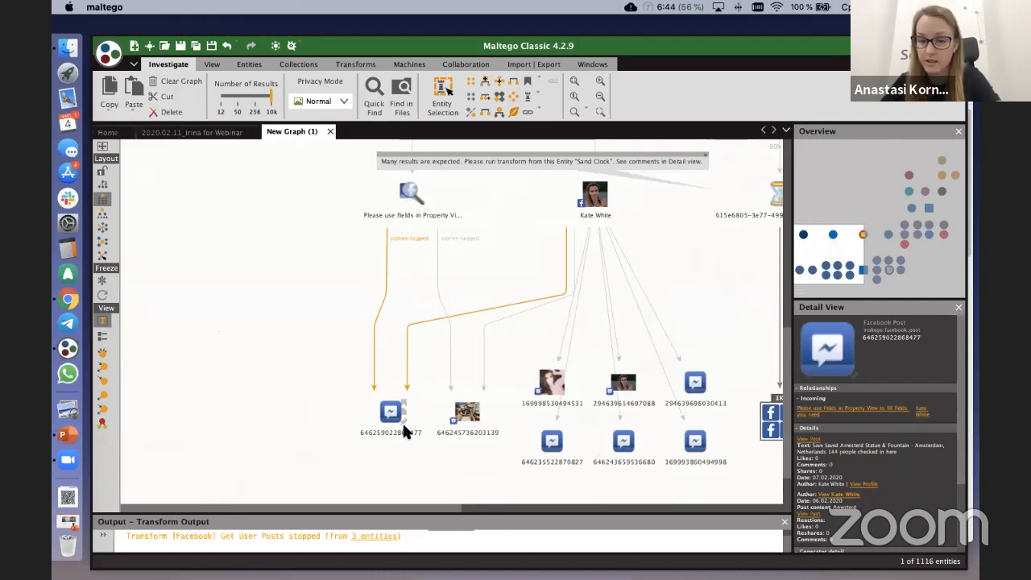
{"action": "scroll", "coordinate": [460, 276], "scroll_direction": "up", "scroll_amount": 2}
{"action": "scroll", "coordinate": [460, 277], "scroll_direction": "right", "scroll_amount": 2}
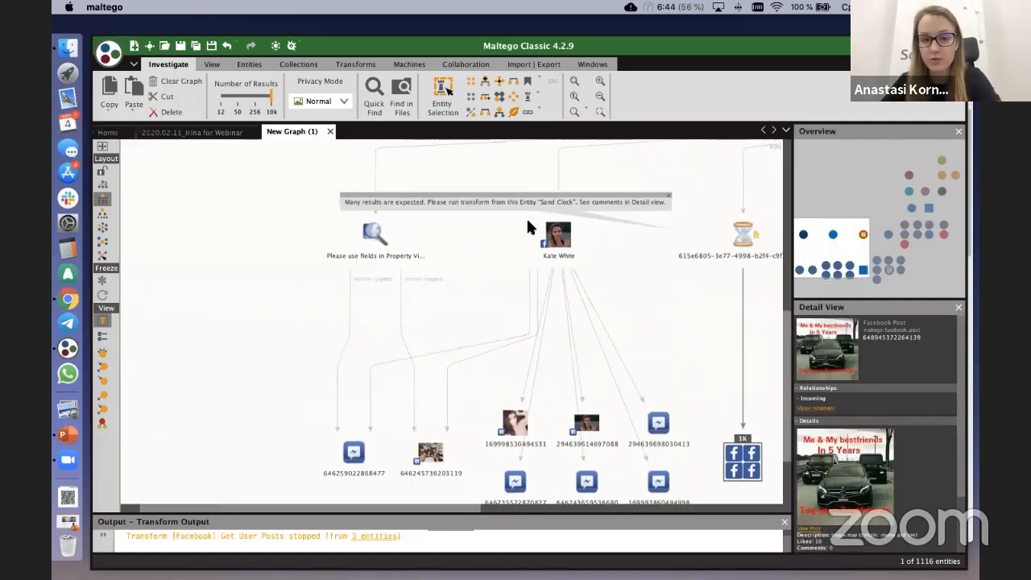
{"action": "right_click", "coordinate": [556, 244]}
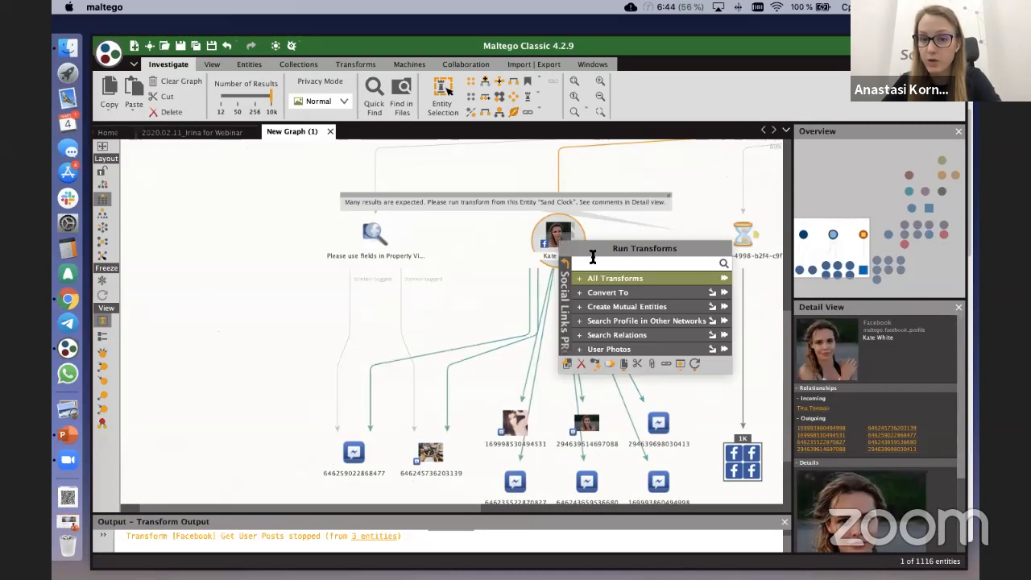
{"action": "type", "text": "detail"}
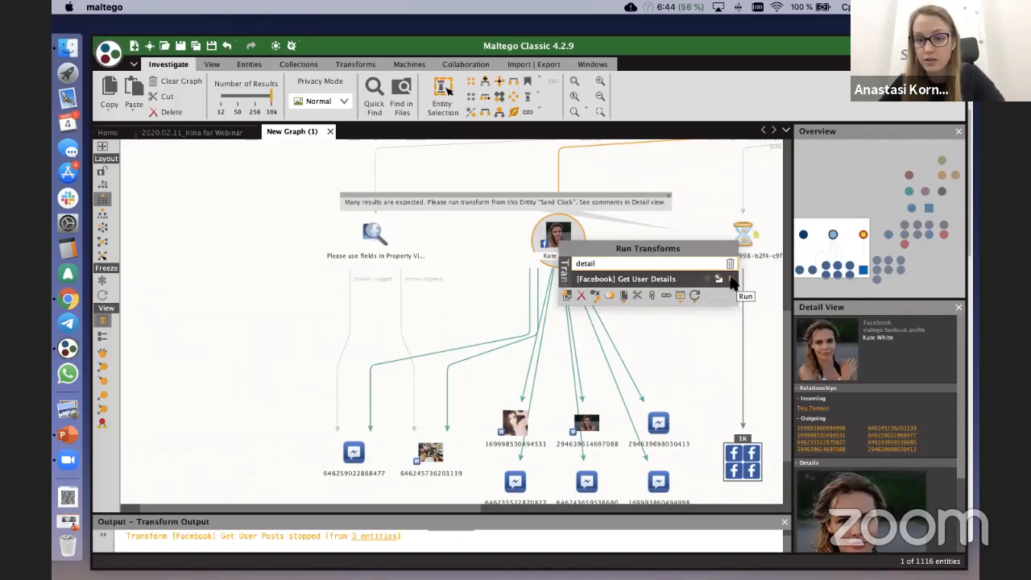
{"action": "left_click", "coordinate": [732, 280]}
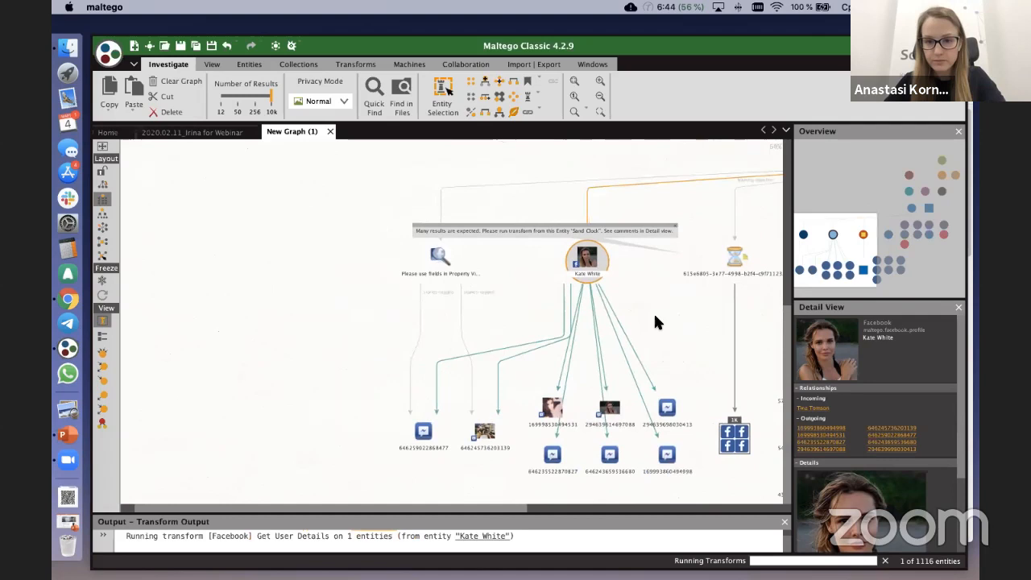
{"action": "mouse_move", "coordinate": [770, 355]}
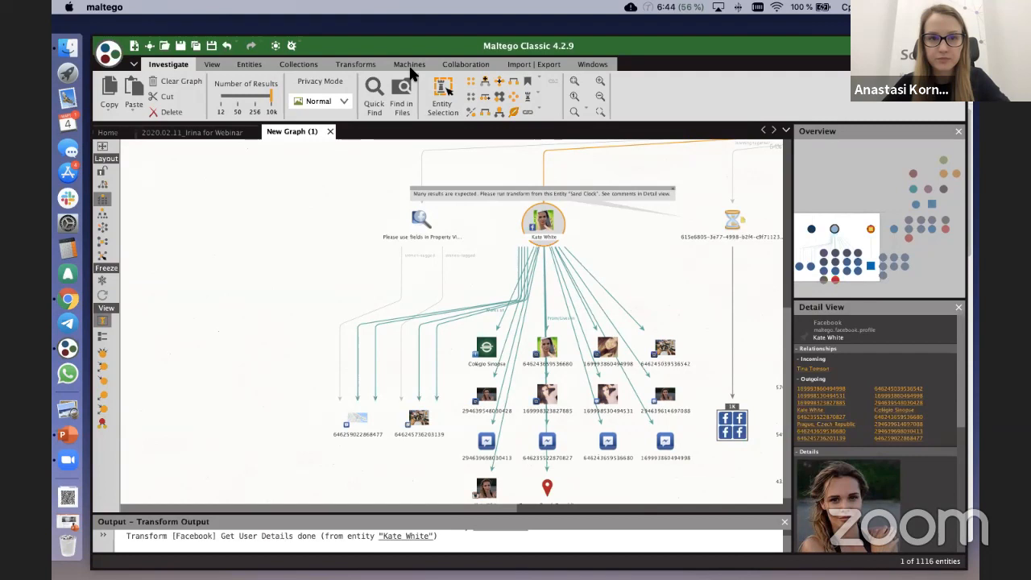
Step: Inspect the retrieved details and move the Colégio Sinopse page entity out of the results group, up near its profile
{"action": "scroll", "coordinate": [524, 296], "scroll_direction": "down", "scroll_amount": 3}
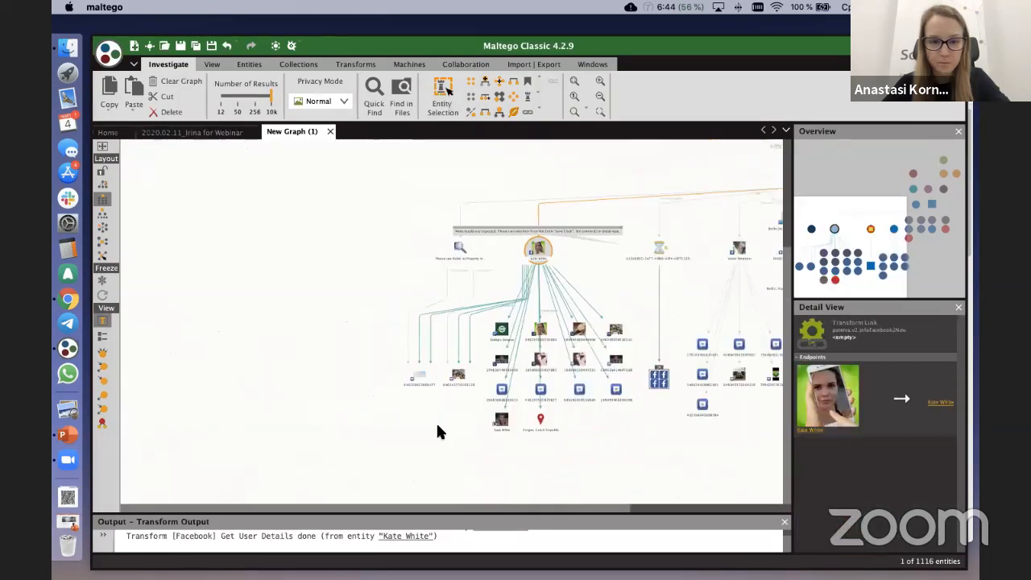
{"action": "left_click", "coordinate": [546, 362]}
{"action": "scroll", "coordinate": [545, 362], "scroll_direction": "up", "scroll_amount": 3}
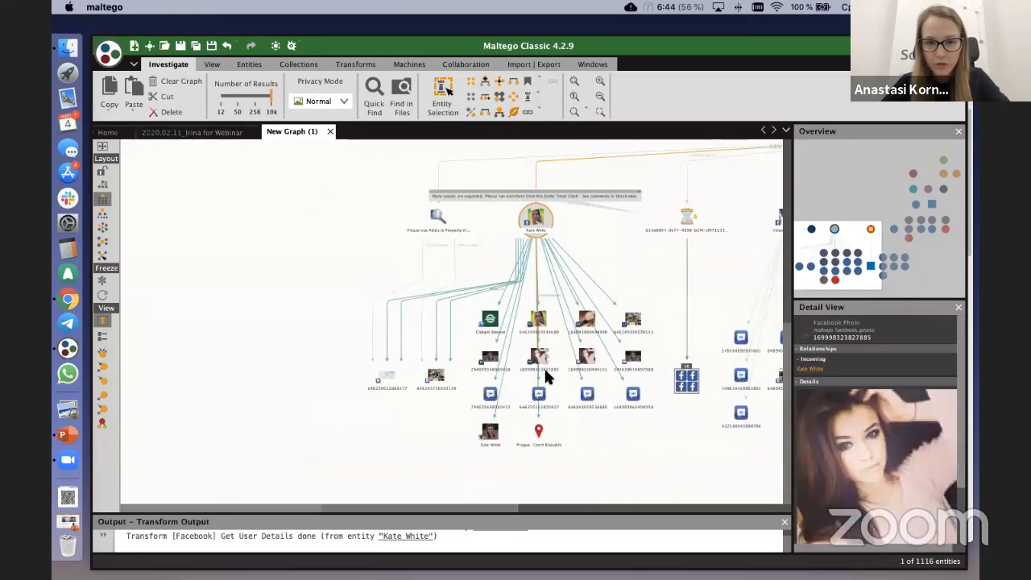
{"action": "left_click", "coordinate": [476, 305]}
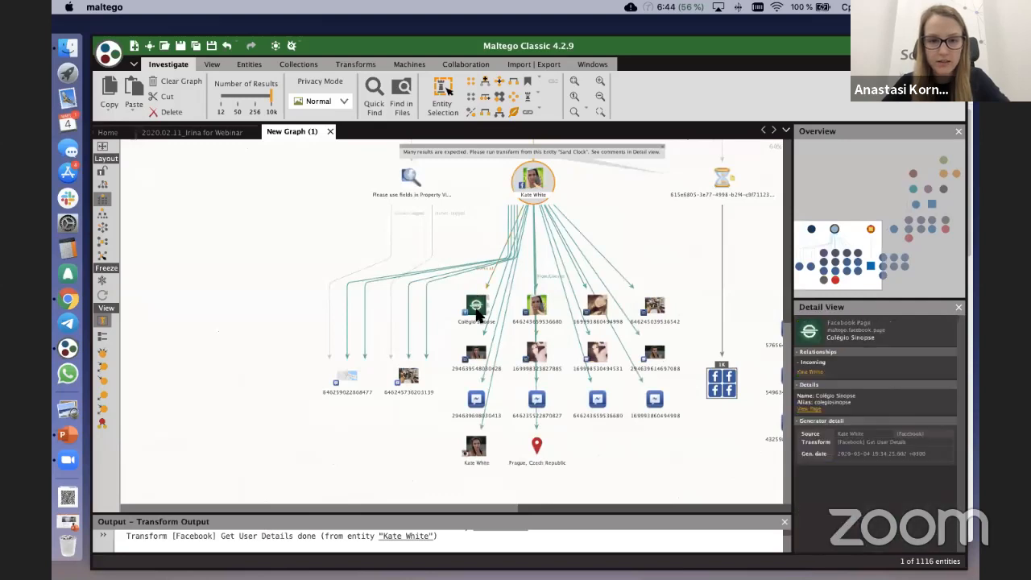
{"action": "left_click_drag", "start_coordinate": [476, 304], "coordinate": [304, 189]}
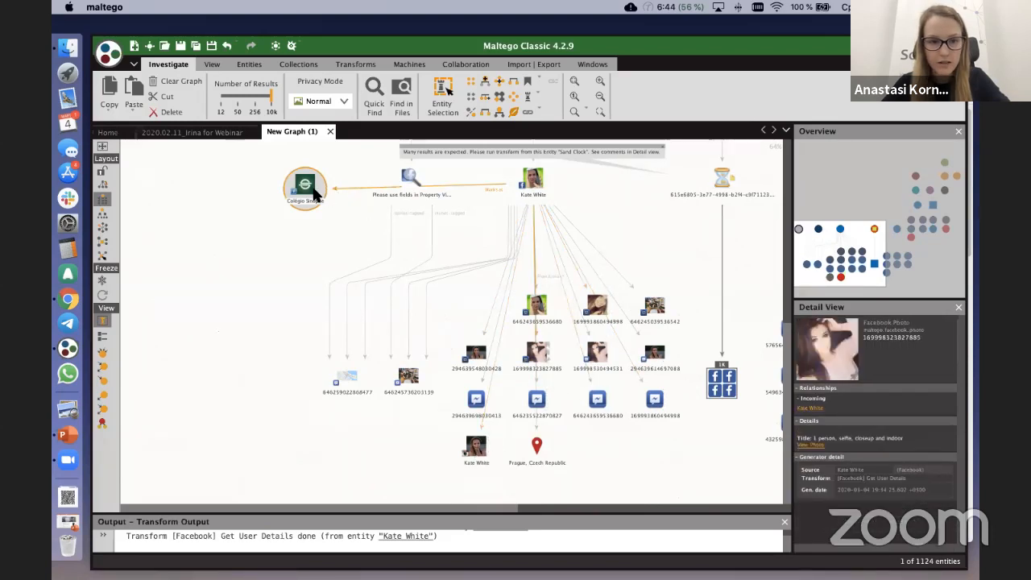
{"action": "left_click_drag", "start_coordinate": [315, 201], "coordinate": [432, 248]}
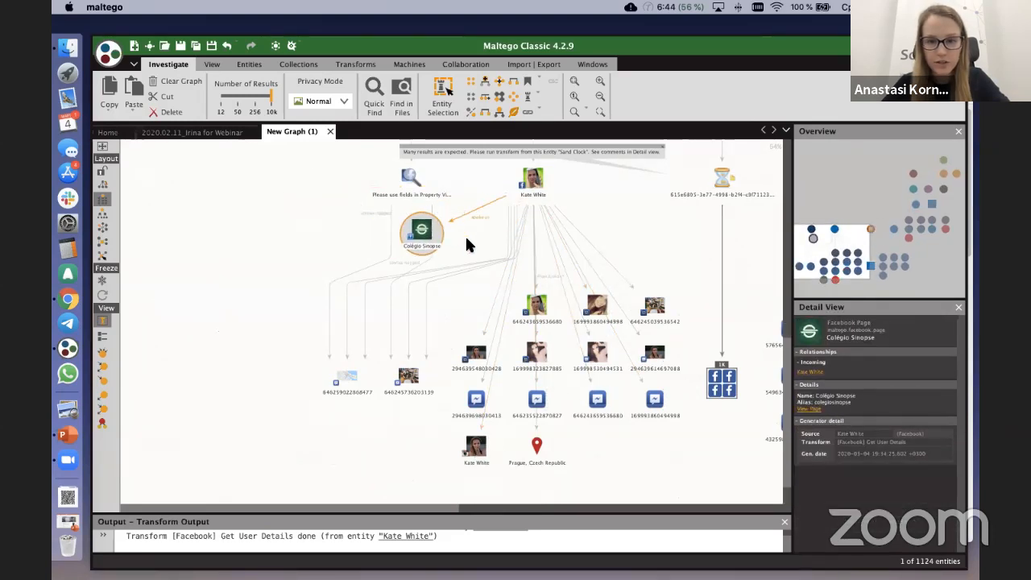
{"action": "scroll", "coordinate": [465, 235], "scroll_direction": "up", "scroll_amount": 2}
{"action": "scroll", "coordinate": [655, 183], "scroll_direction": "down", "scroll_amount": 3}
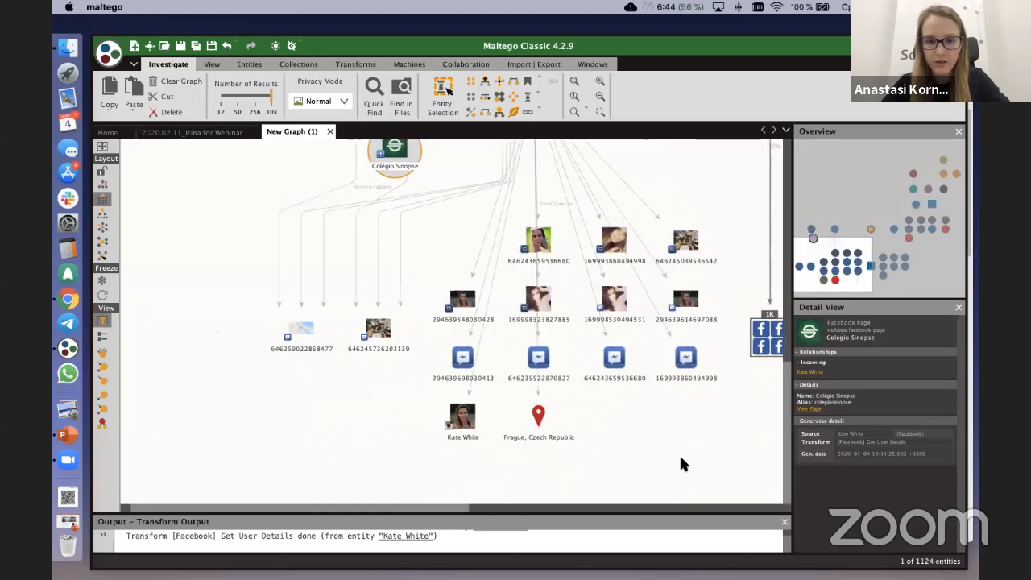
Step: Move the retrieved Instagram profile entity away from the other results, into the empty space below the Prague location
{"action": "scroll", "coordinate": [681, 436], "scroll_direction": "down", "scroll_amount": 1}
{"action": "left_click", "coordinate": [464, 395]}
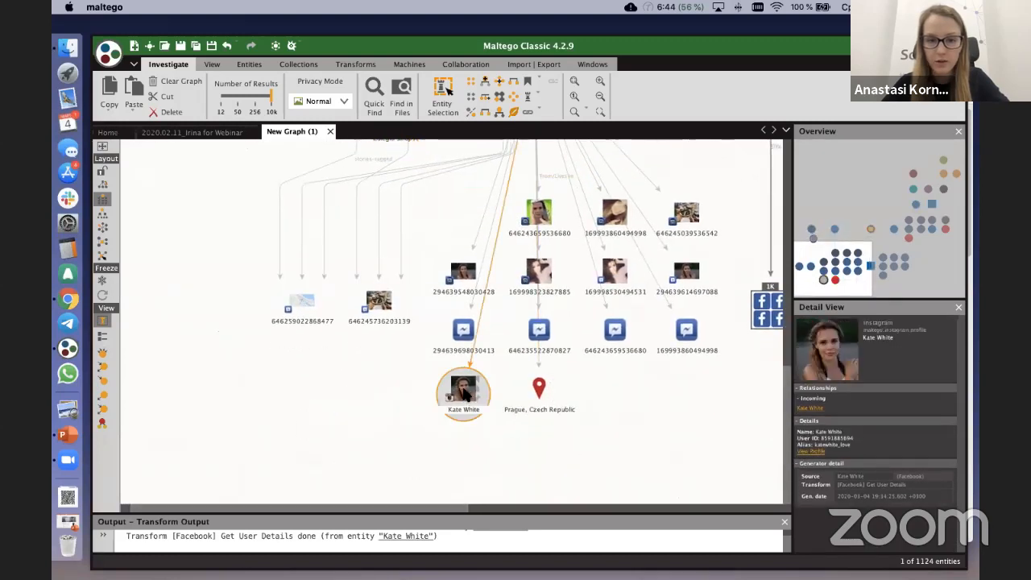
{"action": "scroll", "coordinate": [463, 392], "scroll_direction": "down", "scroll_amount": 1}
{"action": "left_click_drag", "start_coordinate": [465, 392], "coordinate": [591, 442]}
{"action": "left_click_drag", "start_coordinate": [655, 422], "coordinate": [606, 353]}
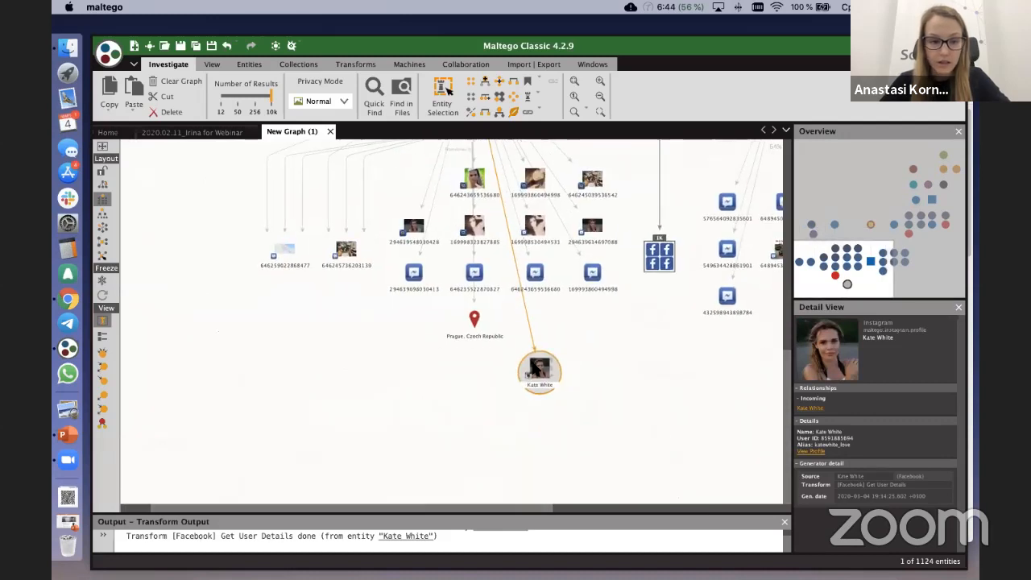
Step: Filter the separated Instagram profile's transforms by "instag" and run [Instagram] User Following on it
{"action": "scroll", "coordinate": [534, 367], "scroll_direction": "up", "scroll_amount": 1}
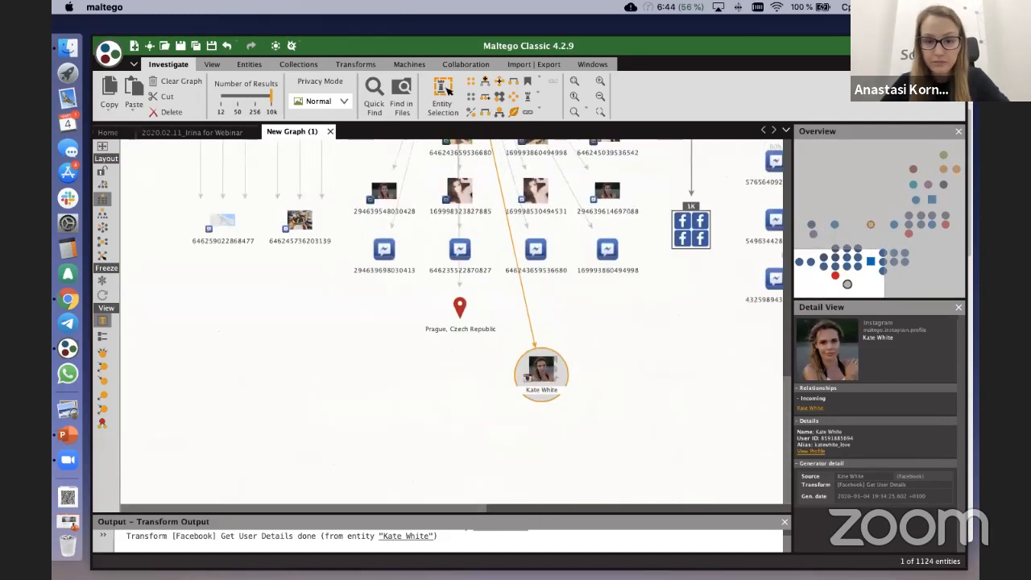
{"action": "right_click", "coordinate": [546, 373]}
{"action": "double_click", "coordinate": [615, 394]}
{"action": "key", "text": "BackSpace"}
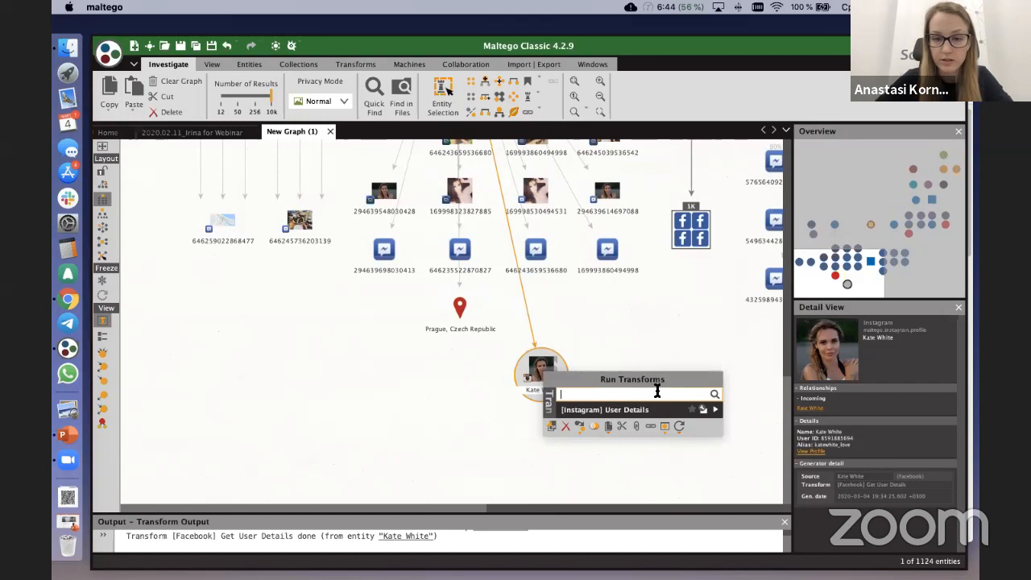
{"action": "type", "text": "instag"}
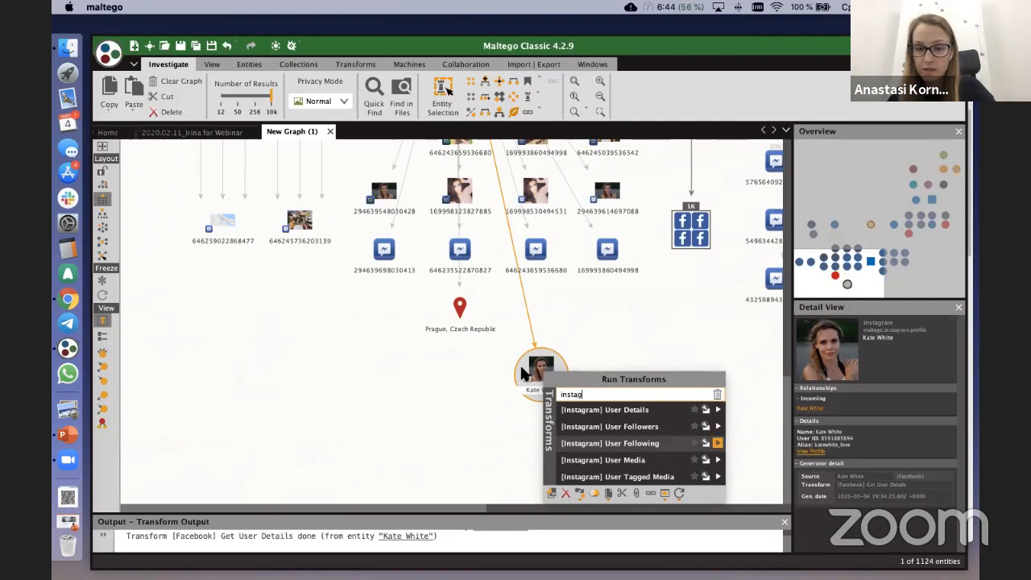
{"action": "left_click", "coordinate": [720, 444]}
{"action": "right_click", "coordinate": [532, 372]}
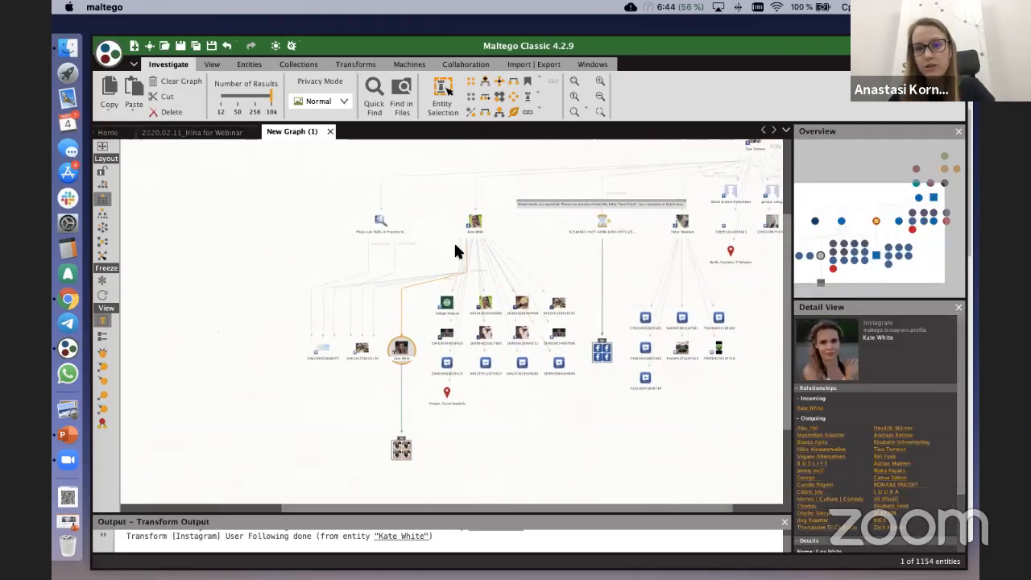
Step: Find the [Face Recognition] Save to SL Area Gallery transform with "save" and run it on the Facebook profile linked to the email address
{"action": "left_click", "coordinate": [592, 262]}
{"action": "scroll", "coordinate": [592, 266], "scroll_direction": "up", "scroll_amount": 5}
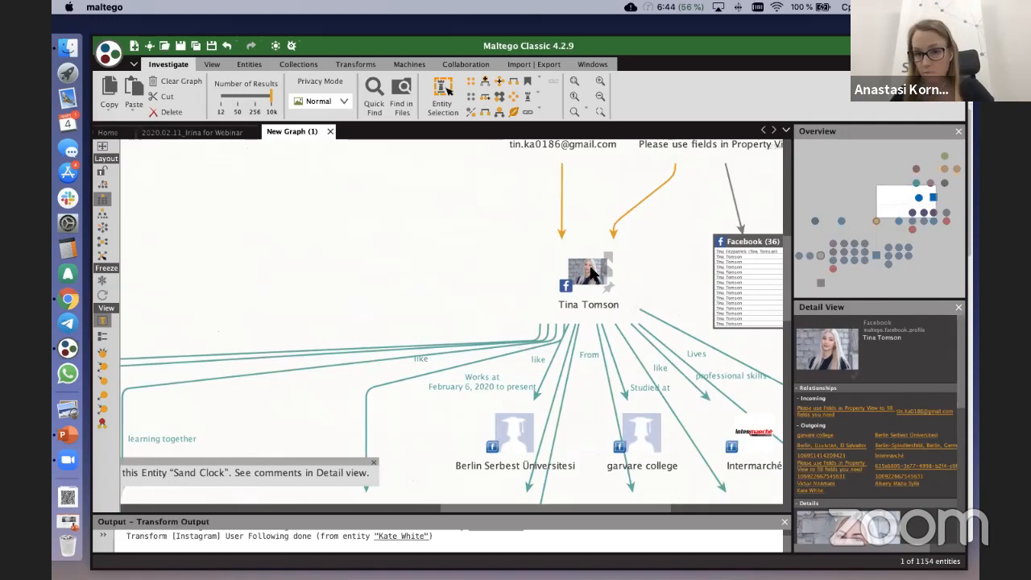
{"action": "scroll", "coordinate": [592, 274], "scroll_direction": "down", "scroll_amount": 3}
{"action": "left_click_drag", "start_coordinate": [448, 275], "coordinate": [610, 188]}
{"action": "left_click_drag", "start_coordinate": [407, 399], "coordinate": [490, 315]}
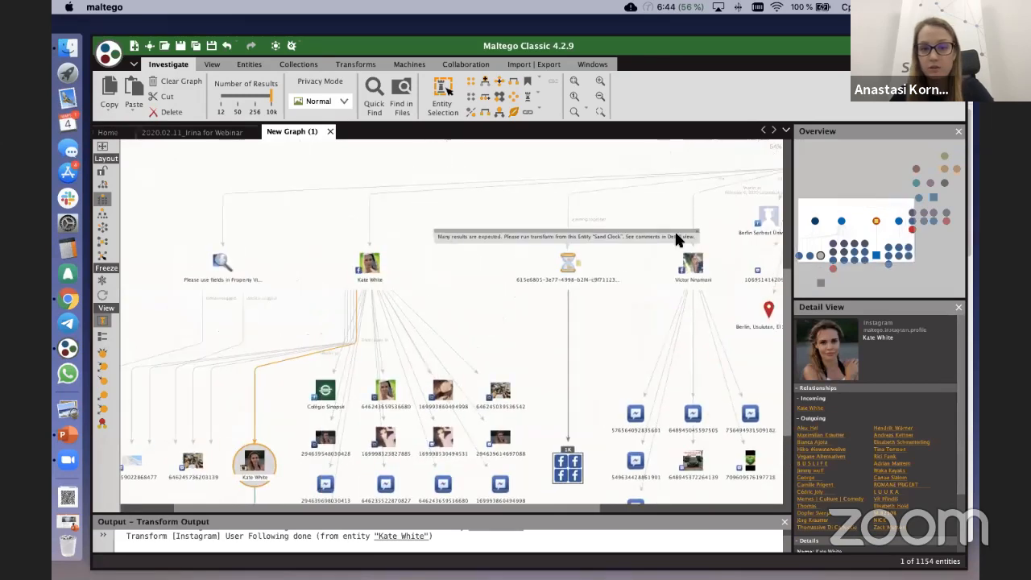
{"action": "left_click_drag", "start_coordinate": [673, 173], "coordinate": [519, 288]}
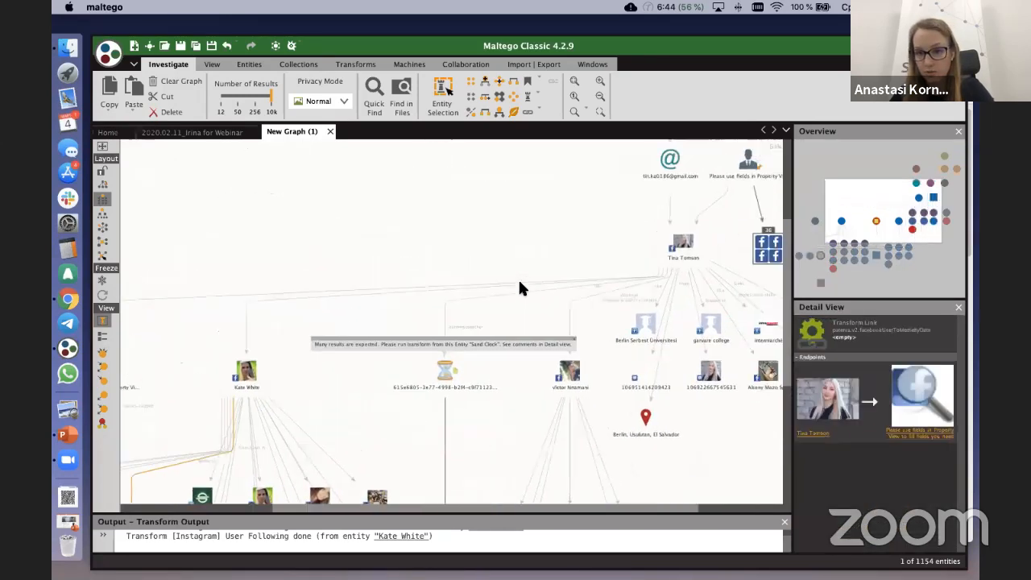
{"action": "left_click", "coordinate": [625, 246]}
{"action": "scroll", "coordinate": [625, 246], "scroll_direction": "up", "scroll_amount": 3}
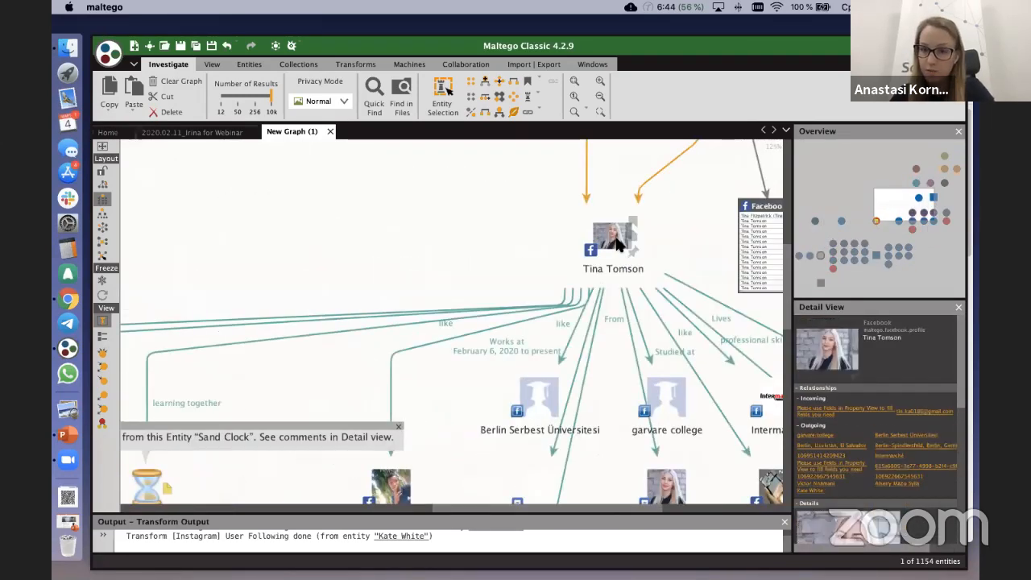
{"action": "right_click", "coordinate": [613, 240]}
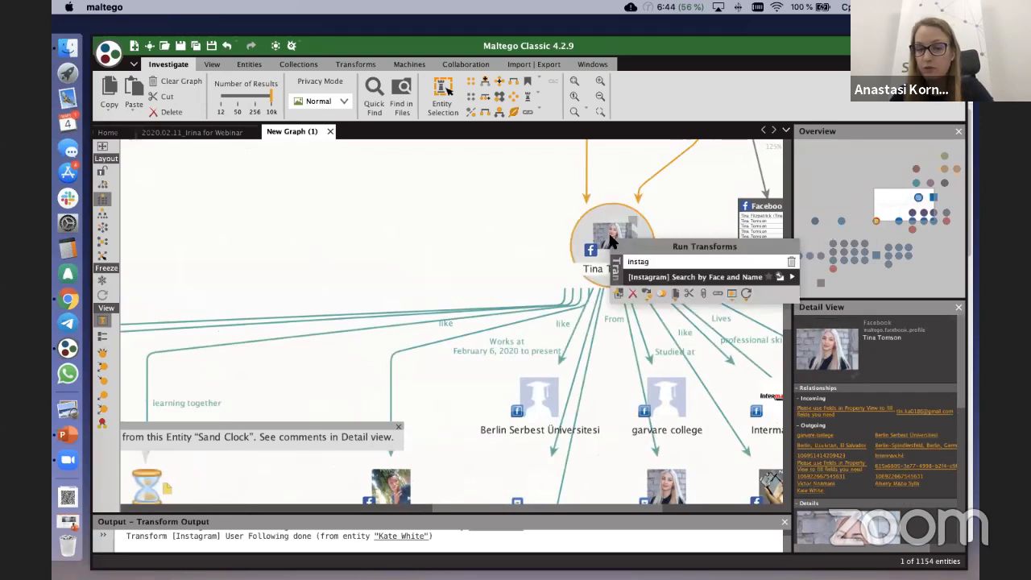
{"action": "key", "text": "BackSpace"}
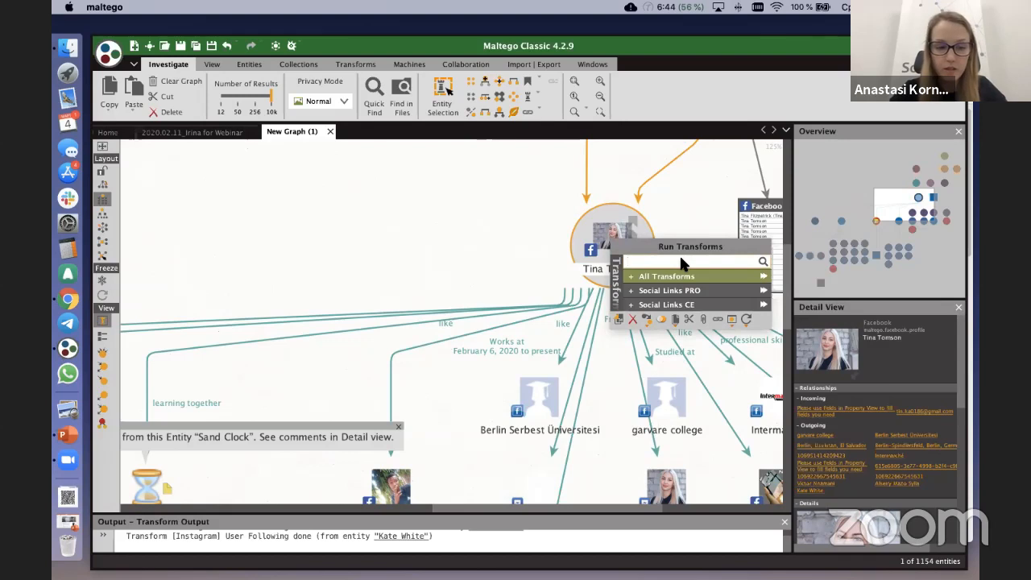
{"action": "type", "text": "save"}
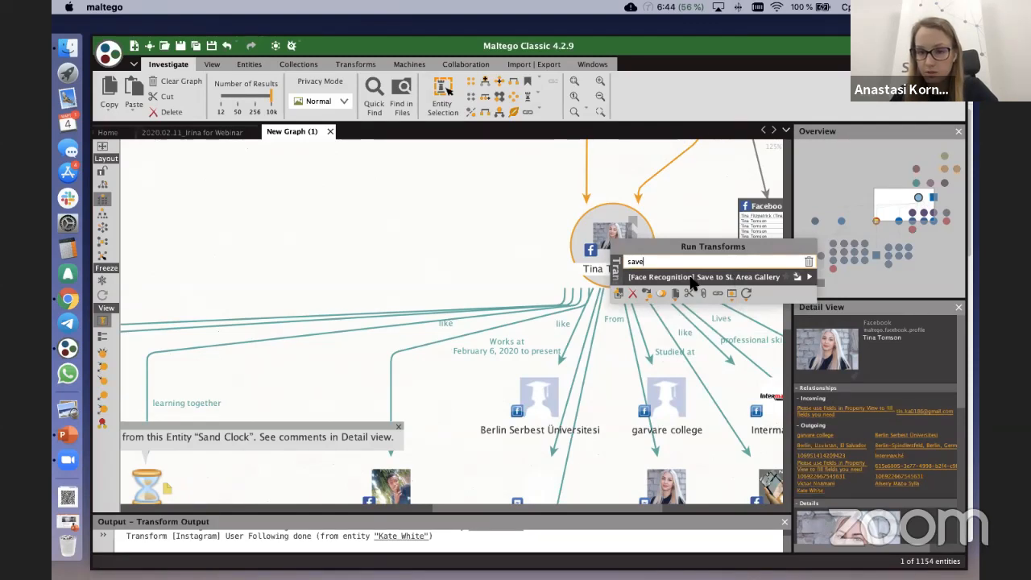
{"action": "left_click", "coordinate": [811, 280]}
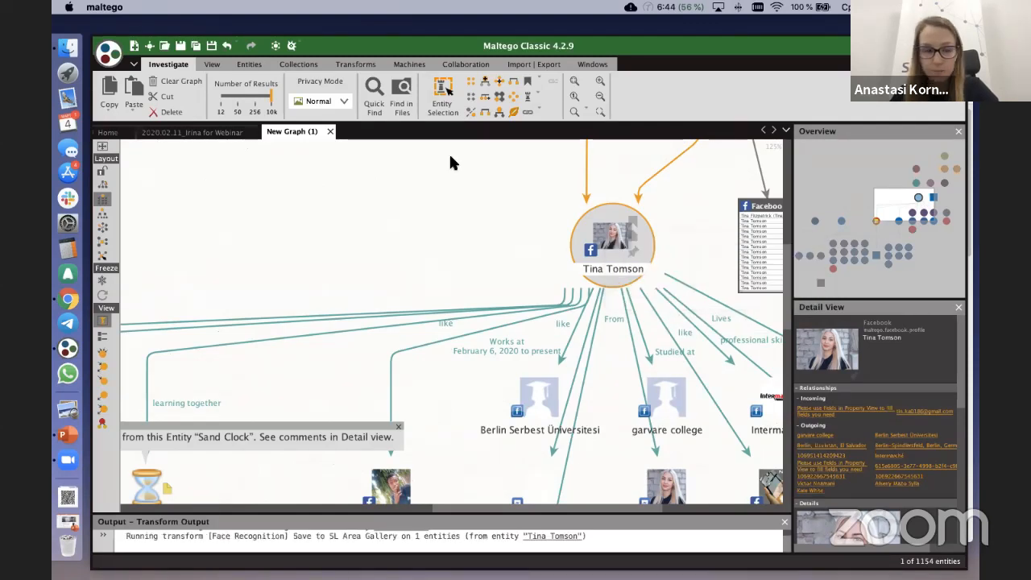
Step: Switch to Chrome, show the Social Links website at mtg-bi.com, and reposition the browser window over the graph
{"action": "left_click", "coordinate": [75, 298]}
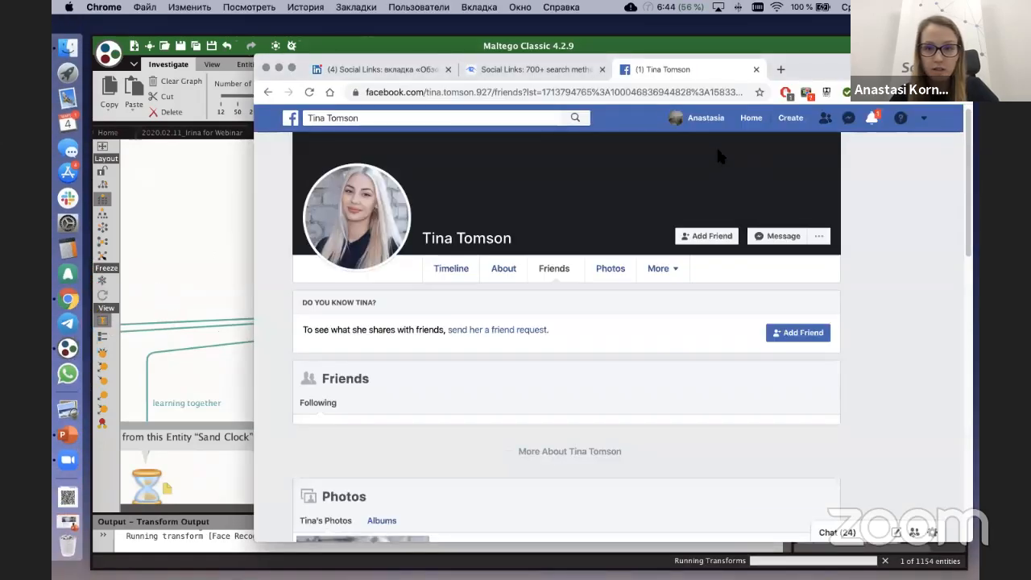
{"action": "left_click", "coordinate": [502, 72]}
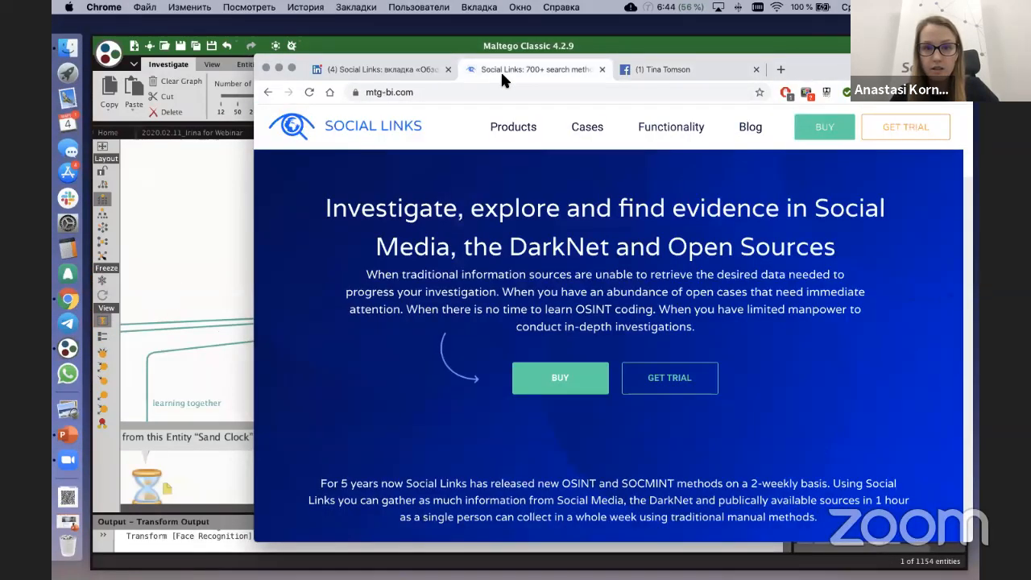
{"action": "left_click", "coordinate": [744, 46]}
{"action": "left_click_drag", "start_coordinate": [684, 22], "coordinate": [773, 37]}
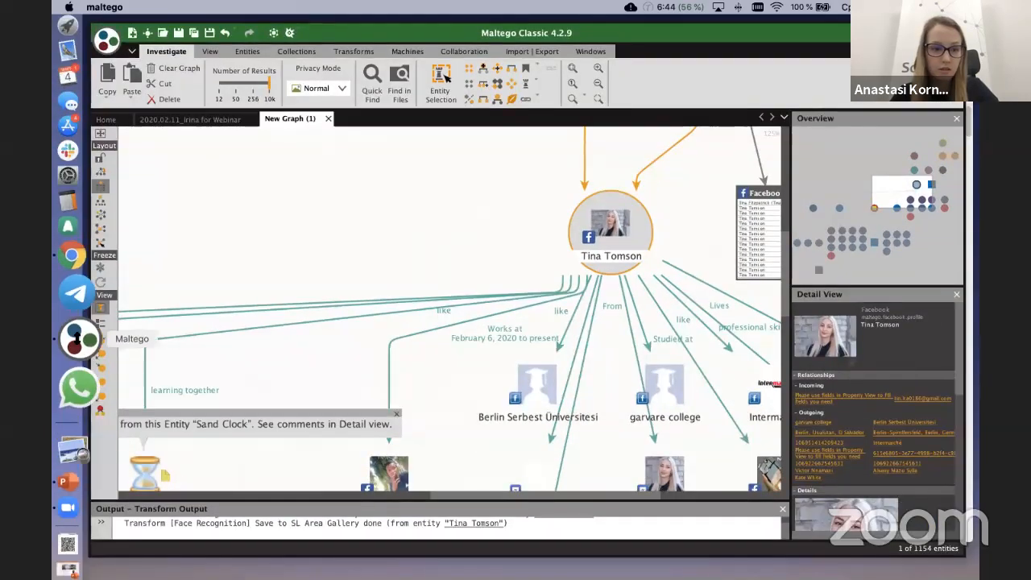
{"action": "left_click", "coordinate": [79, 293]}
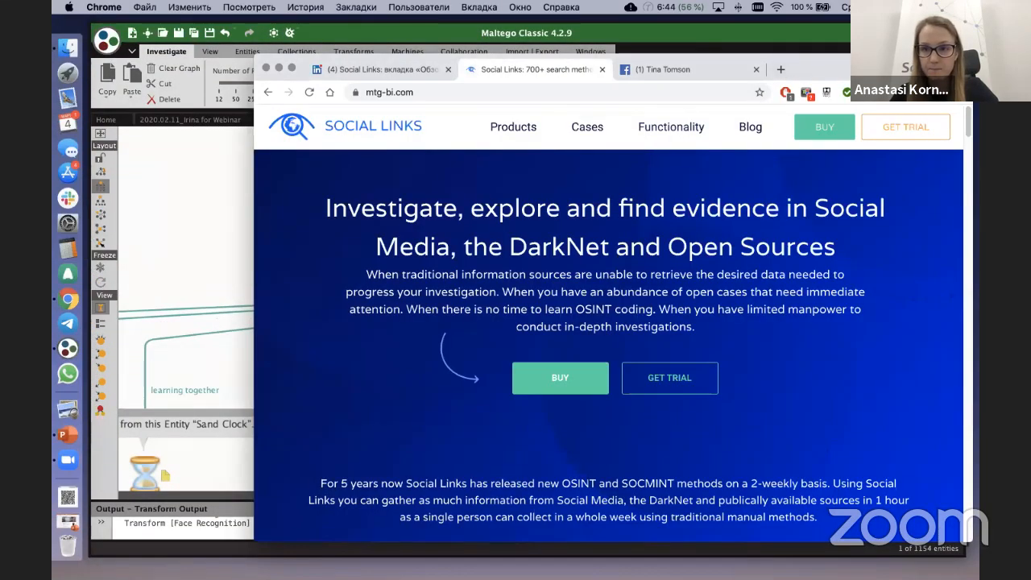
{"action": "left_click_drag", "start_coordinate": [814, 70], "coordinate": [741, 50]}
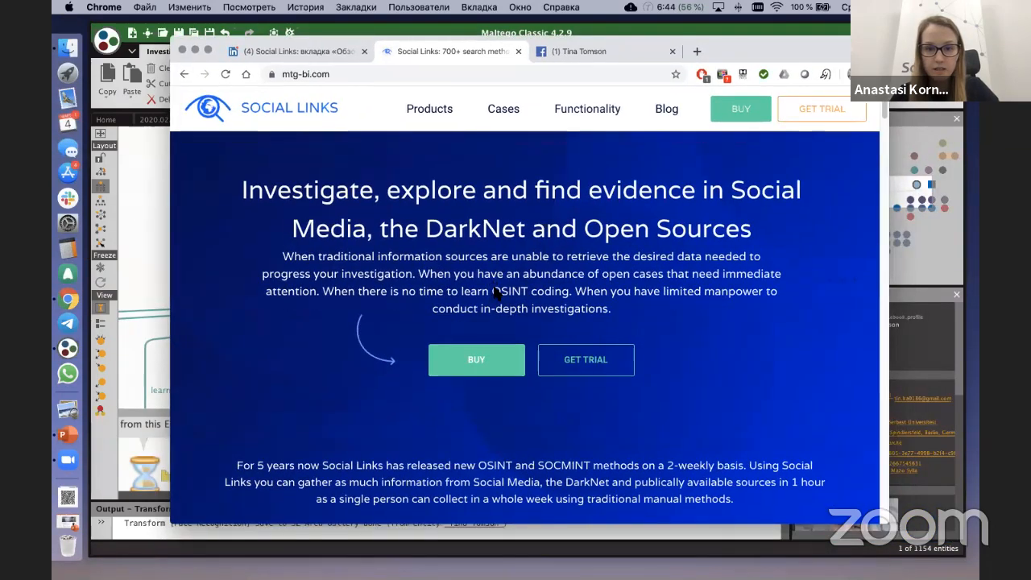
Step: Go to the Social Links user area at sl-area.com and open its Faces gallery
{"action": "scroll", "coordinate": [494, 288], "scroll_direction": "down", "scroll_amount": 10}
{"action": "scroll", "coordinate": [494, 294], "scroll_direction": "up", "scroll_amount": 10}
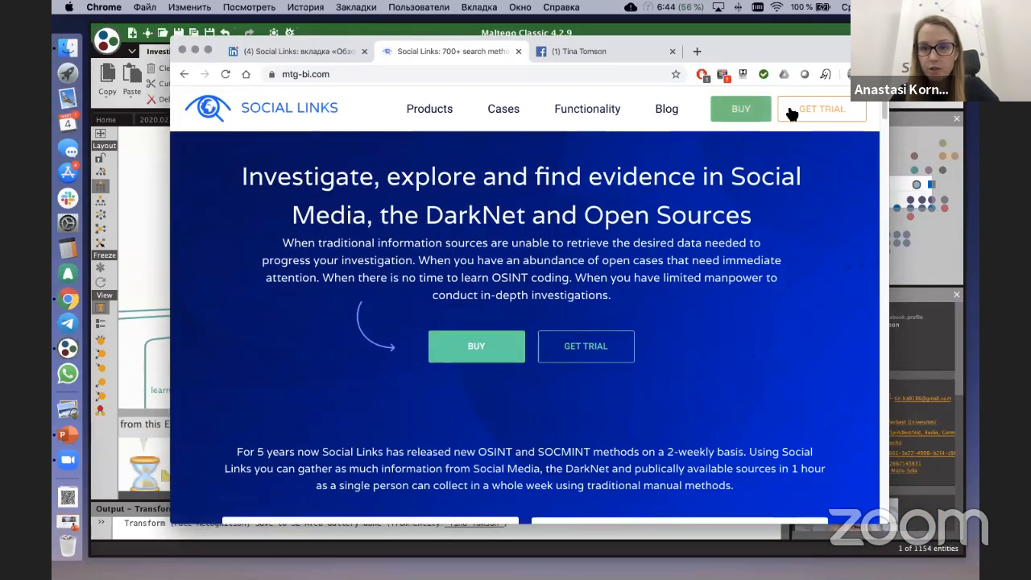
{"action": "left_click", "coordinate": [792, 114]}
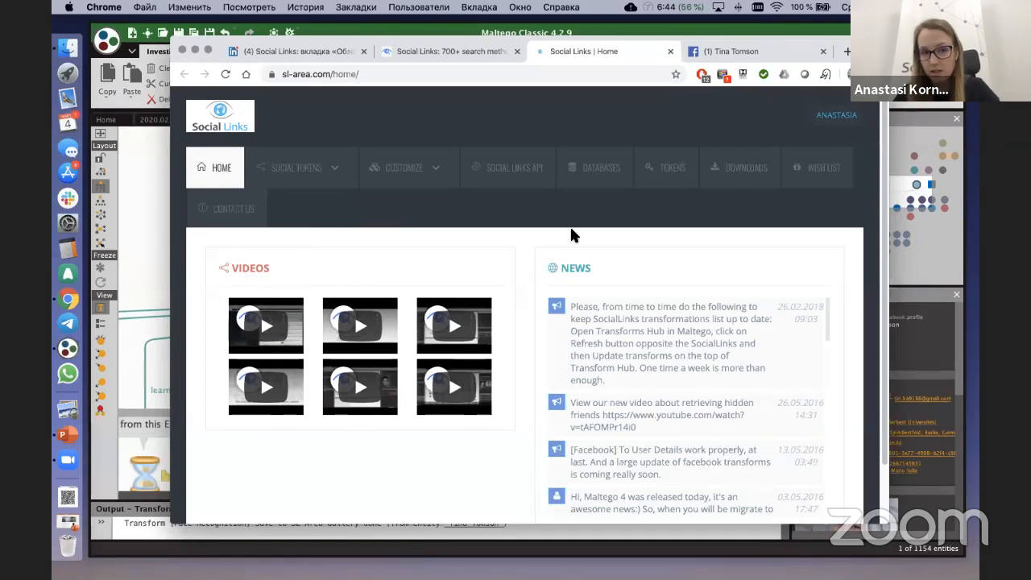
{"action": "mouse_move", "coordinate": [420, 165]}
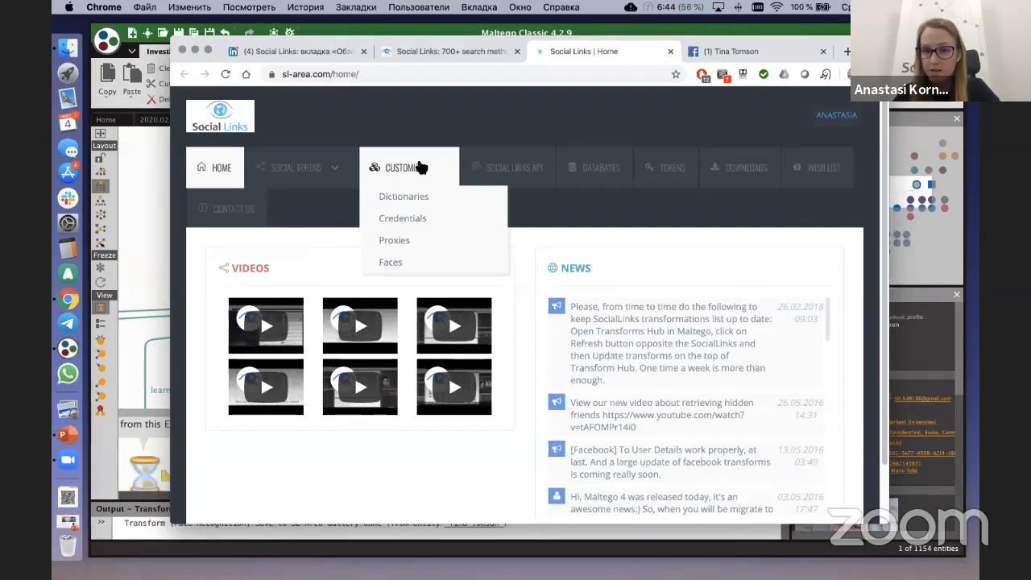
{"action": "left_click", "coordinate": [408, 270]}
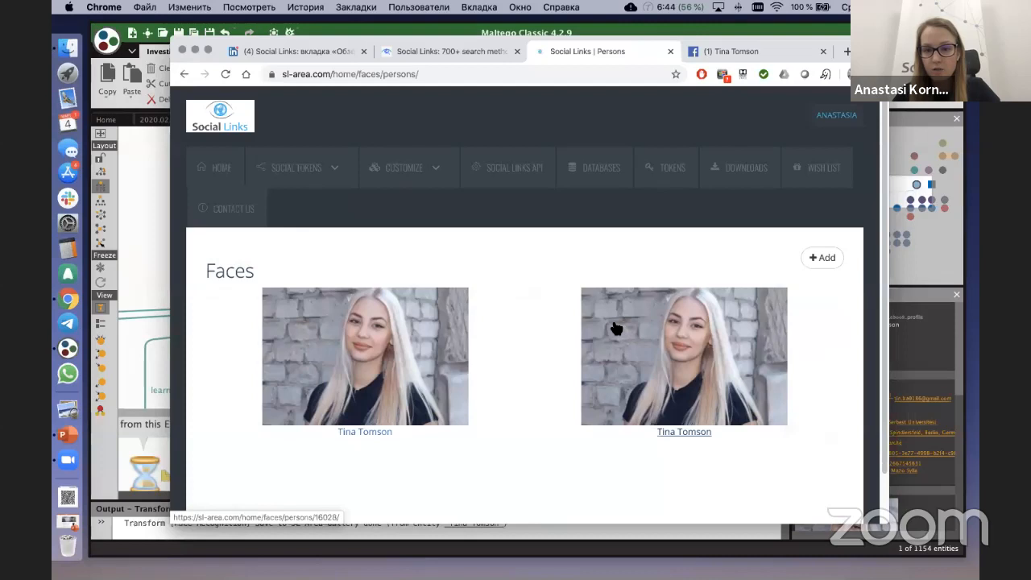
Step: Review the saved faces in the gallery and the Save to SL Area Gallery transform on the Facebook profile, returning to the Maltego graph
{"action": "scroll", "coordinate": [614, 328], "scroll_direction": "down", "scroll_amount": 1}
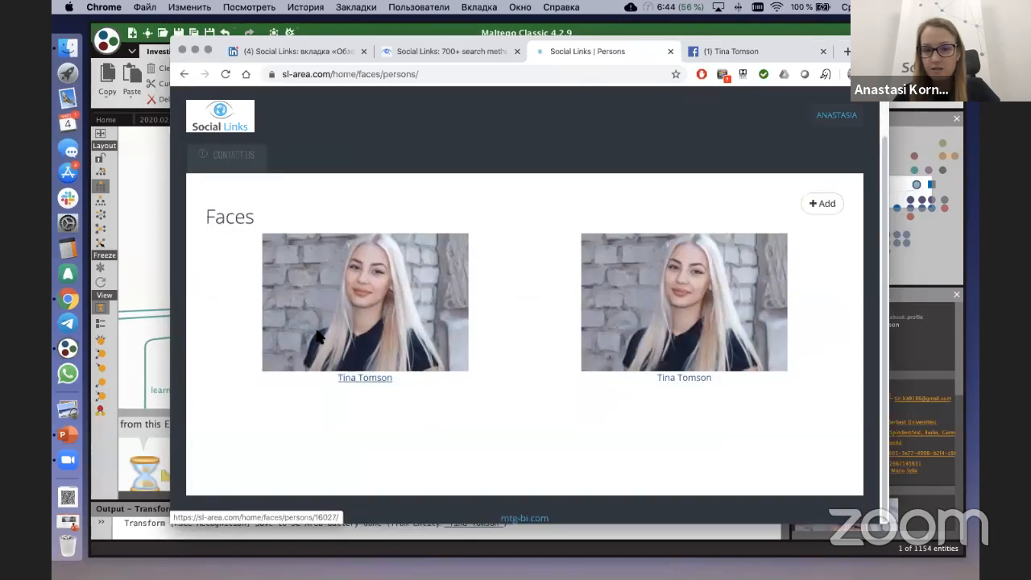
{"action": "left_click", "coordinate": [156, 190]}
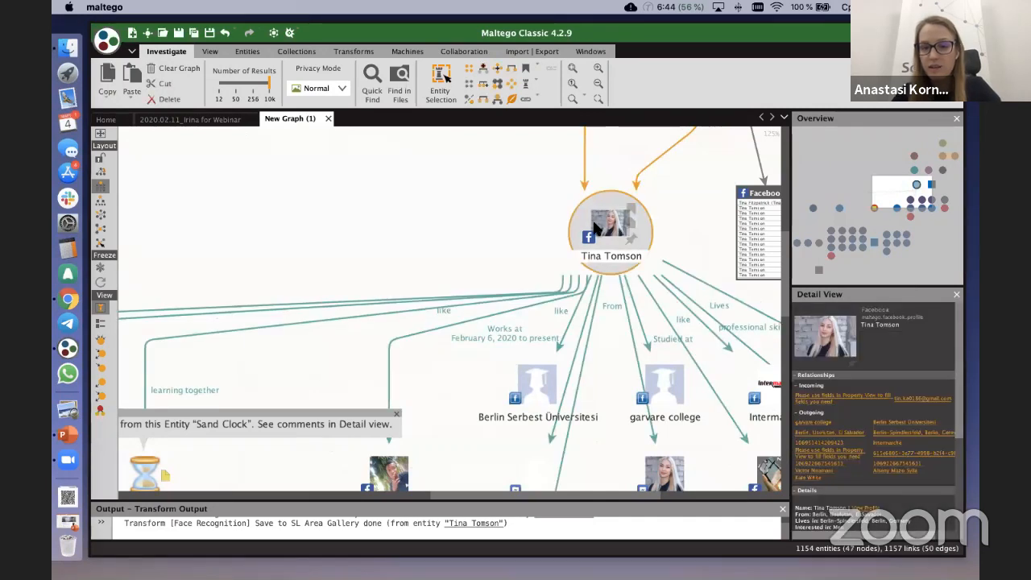
{"action": "right_click", "coordinate": [595, 227]}
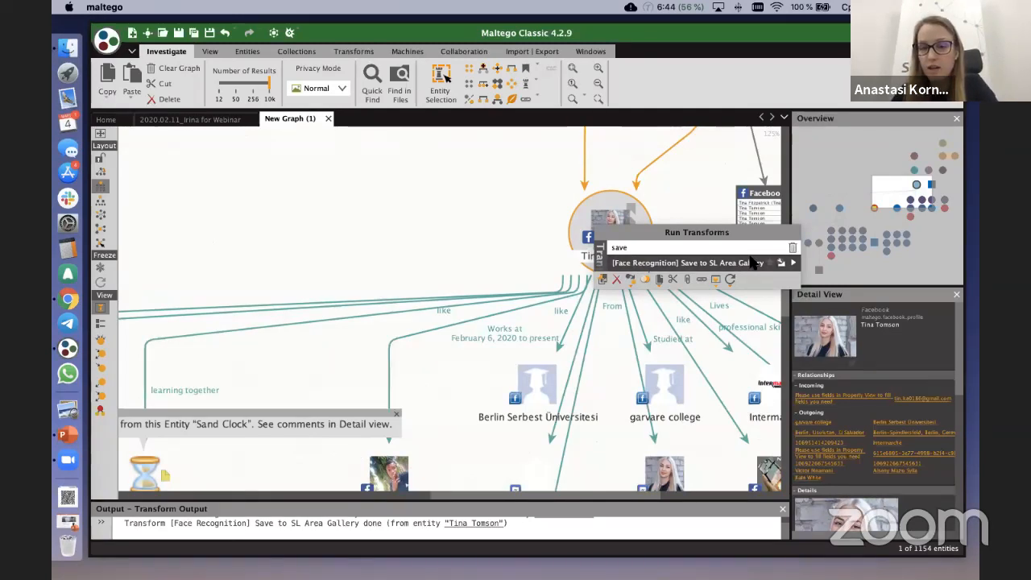
{"action": "left_click", "coordinate": [80, 295]}
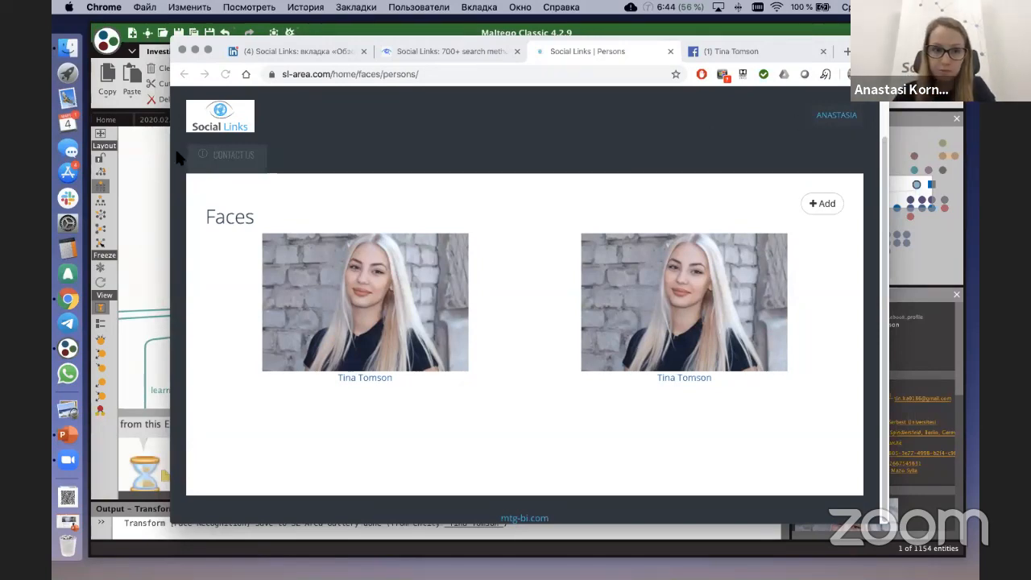
{"action": "left_click", "coordinate": [148, 165]}
{"action": "left_click", "coordinate": [423, 223]}
Step: Filter the transforms by "face" for the collection of followed Instagram profiles and run [Face Recognition] Search on all of them
{"action": "scroll", "coordinate": [422, 221], "scroll_direction": "down", "scroll_amount": 4}
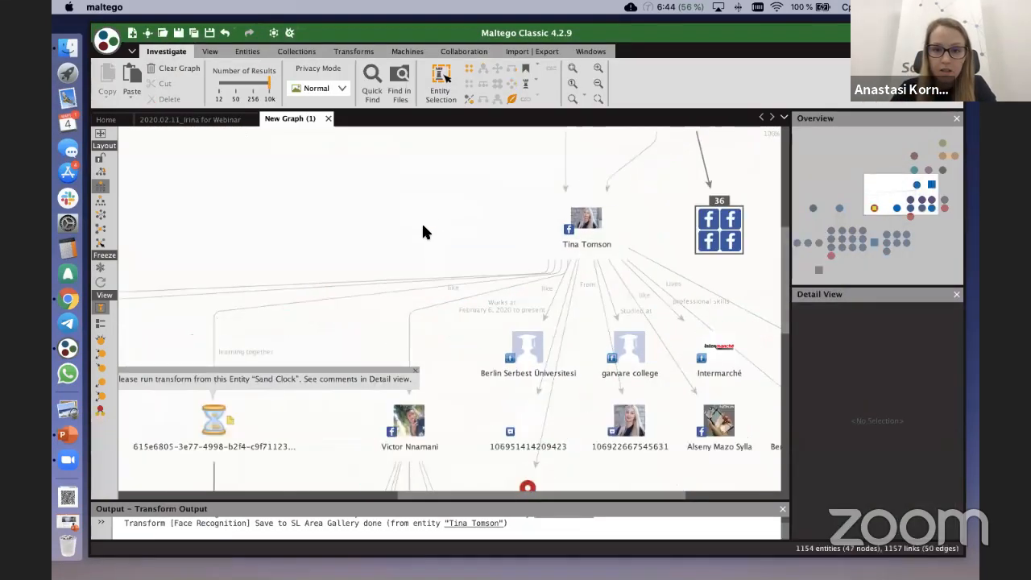
{"action": "left_click_drag", "start_coordinate": [379, 218], "coordinate": [448, 170]}
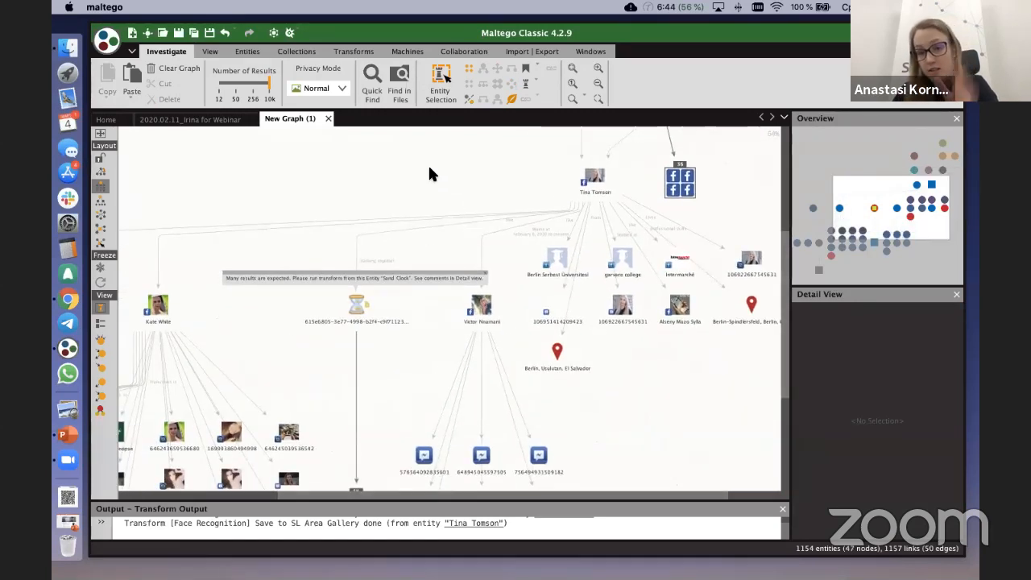
{"action": "left_click_drag", "start_coordinate": [439, 144], "coordinate": [442, 140]}
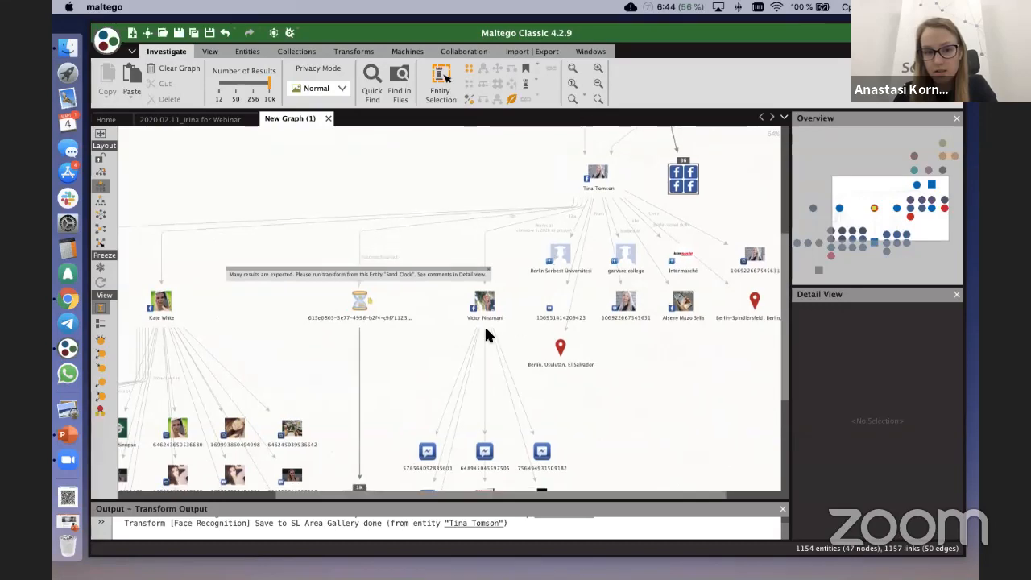
{"action": "left_click_drag", "start_coordinate": [443, 350], "coordinate": [531, 214]}
{"action": "left_click_drag", "start_coordinate": [424, 245], "coordinate": [562, 198]}
{"action": "left_click_drag", "start_coordinate": [421, 412], "coordinate": [633, 341]}
{"action": "left_click_drag", "start_coordinate": [381, 373], "coordinate": [443, 242]}
{"action": "scroll", "coordinate": [481, 317], "scroll_direction": "up", "scroll_amount": 2}
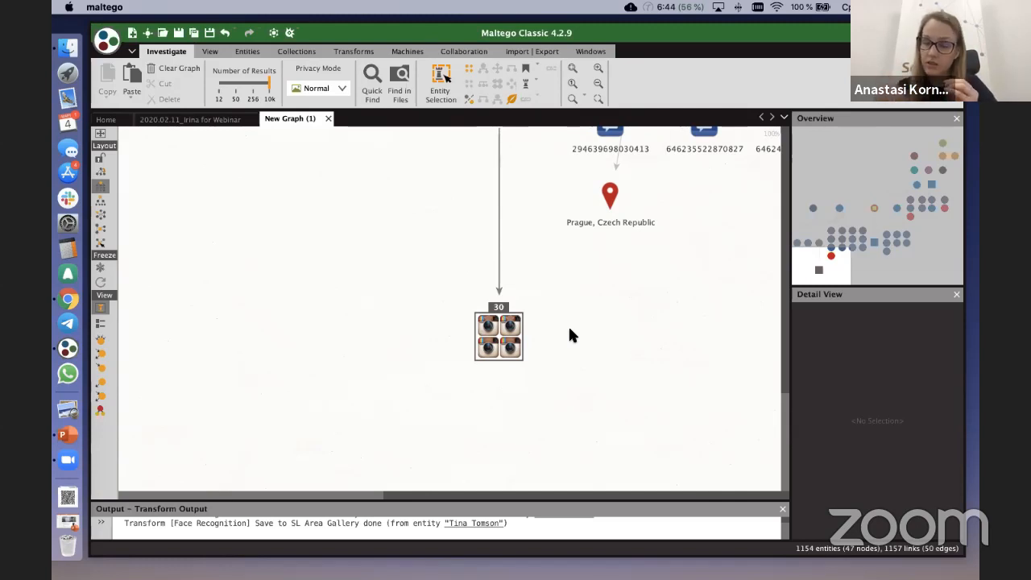
{"action": "left_click_drag", "start_coordinate": [441, 256], "coordinate": [587, 408]}
{"action": "right_click", "coordinate": [508, 339]}
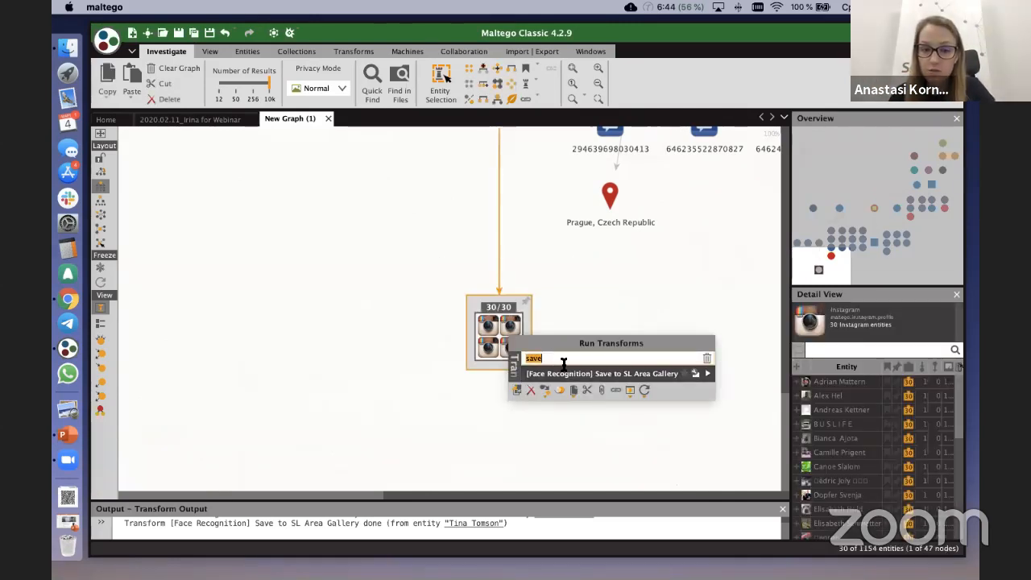
{"action": "key", "text": "BackSpace"}
{"action": "type", "text": "r"}
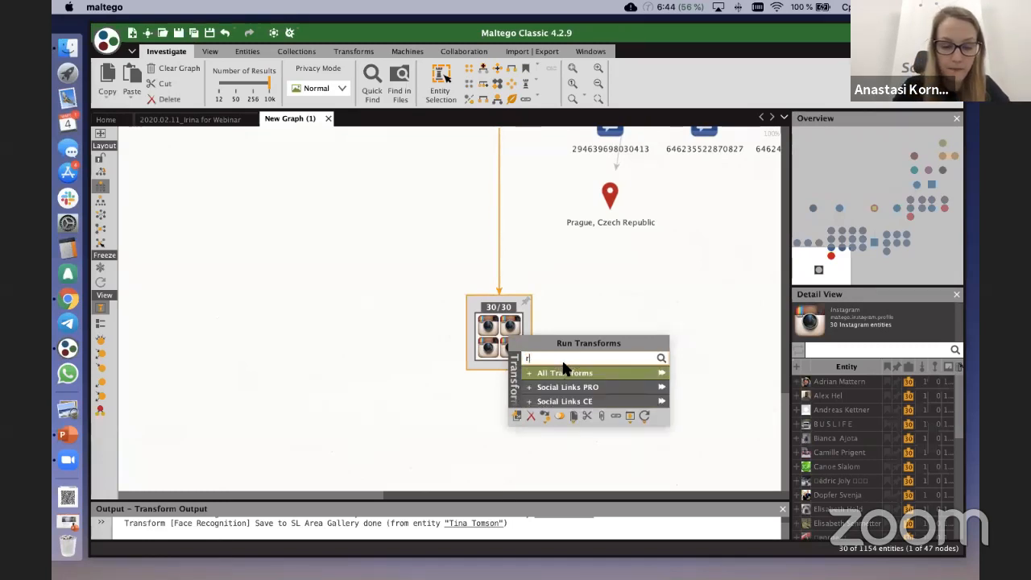
{"action": "type", "text": "ace"}
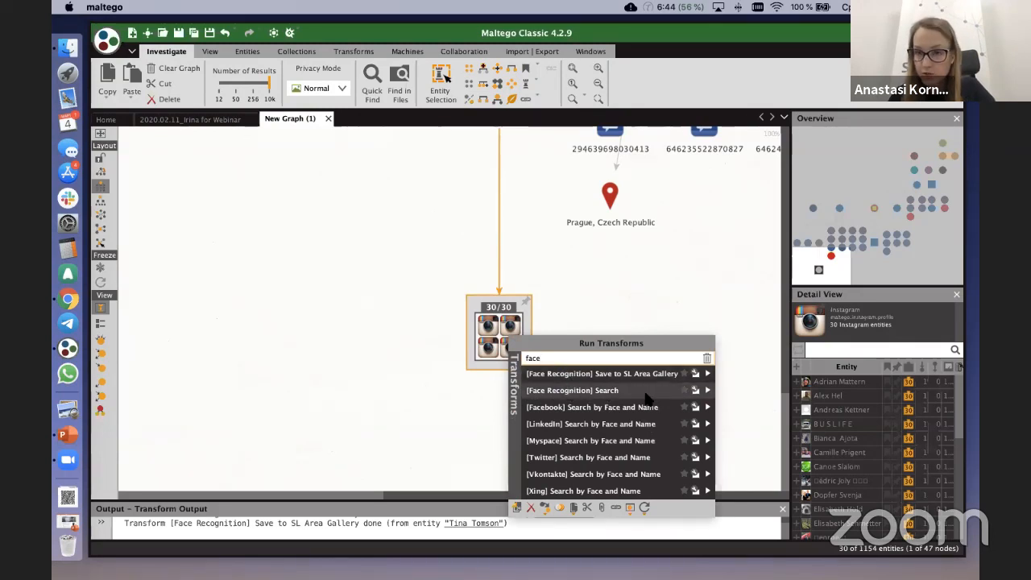
{"action": "left_click", "coordinate": [707, 391]}
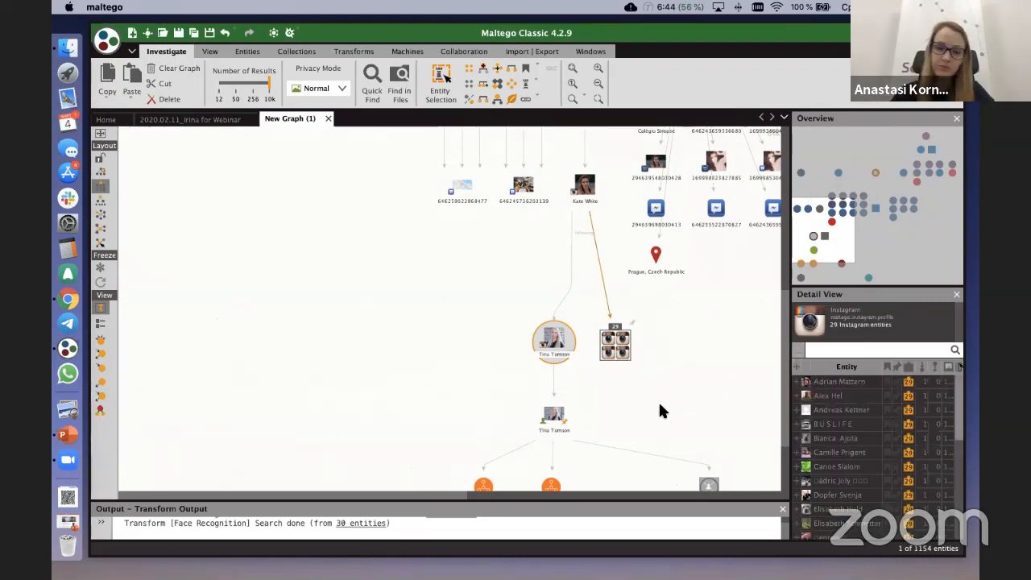
Step: Locate the Instagram profile matched by face recognition and move it closer to its linked person entity
{"action": "left_click_drag", "start_coordinate": [427, 367], "coordinate": [414, 300]}
{"action": "scroll", "coordinate": [472, 270], "scroll_direction": "up", "scroll_amount": 3}
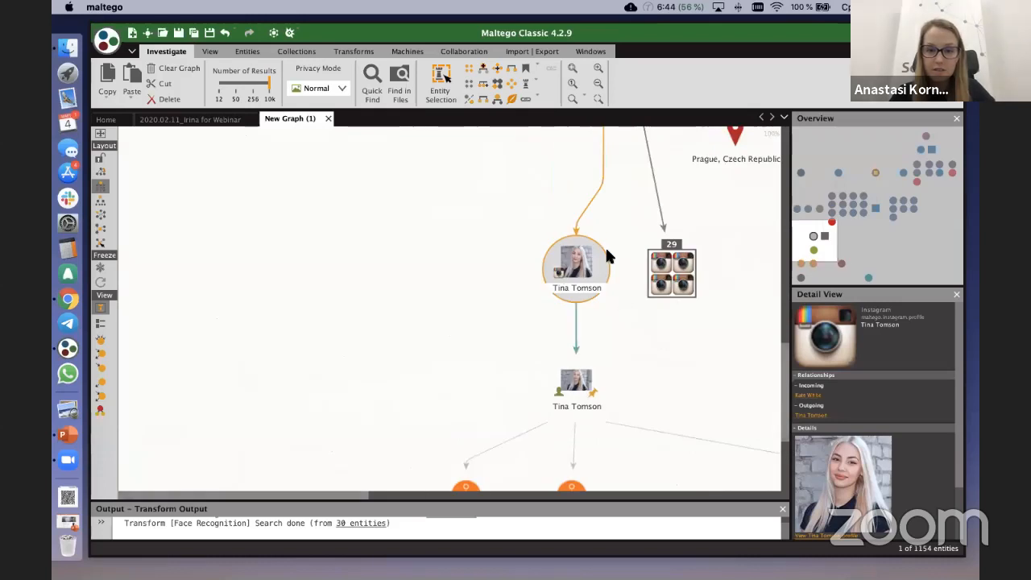
{"action": "scroll", "coordinate": [598, 320], "scroll_direction": "up", "scroll_amount": 1}
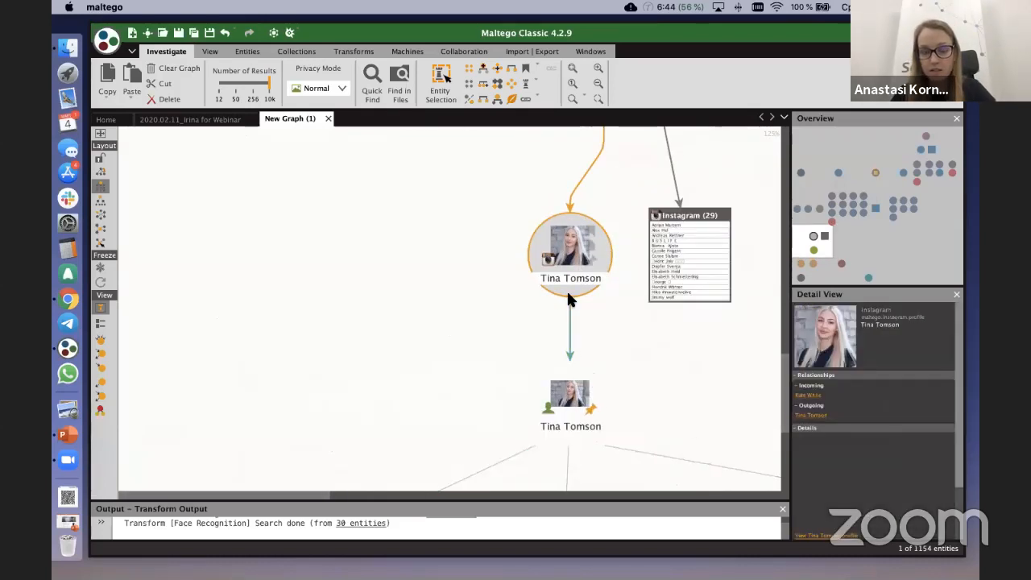
{"action": "scroll", "coordinate": [574, 393], "scroll_direction": "up", "scroll_amount": 1}
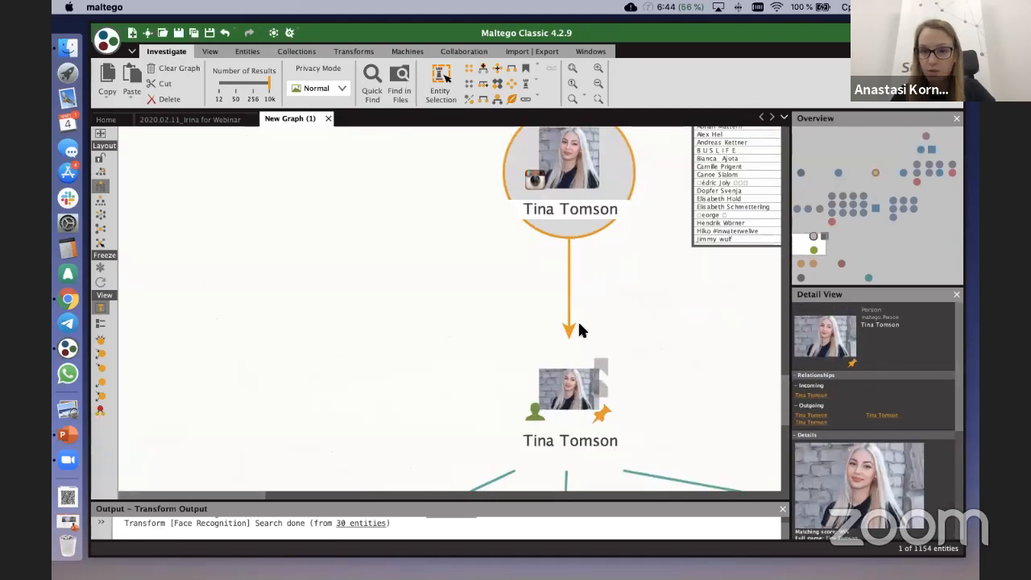
{"action": "left_click_drag", "start_coordinate": [574, 172], "coordinate": [569, 249]}
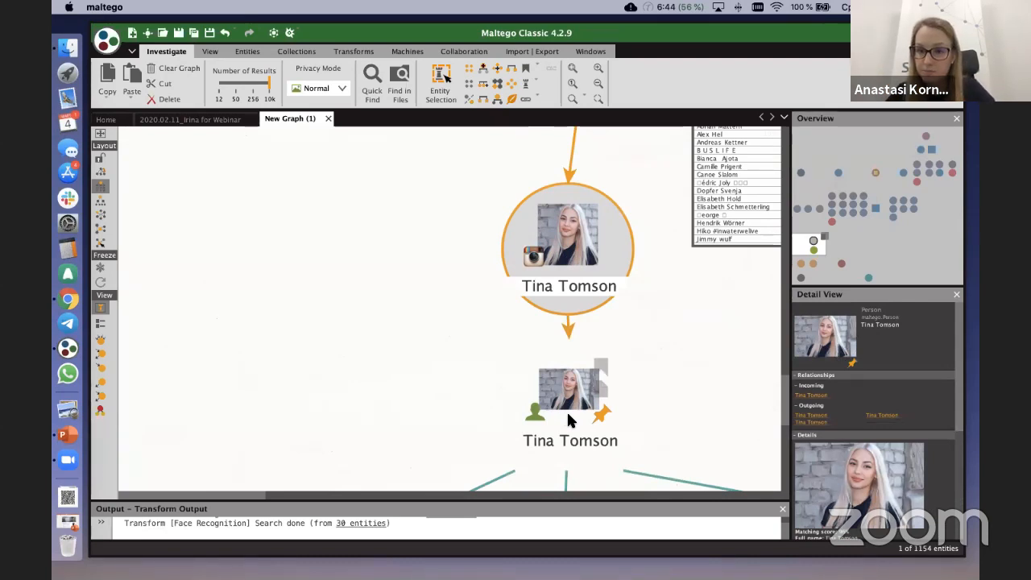
Step: Compare the matched Instagram profile with its person entity and read the person's face matching scores in the entity details
{"action": "scroll", "coordinate": [568, 341], "scroll_direction": "down", "scroll_amount": 2}
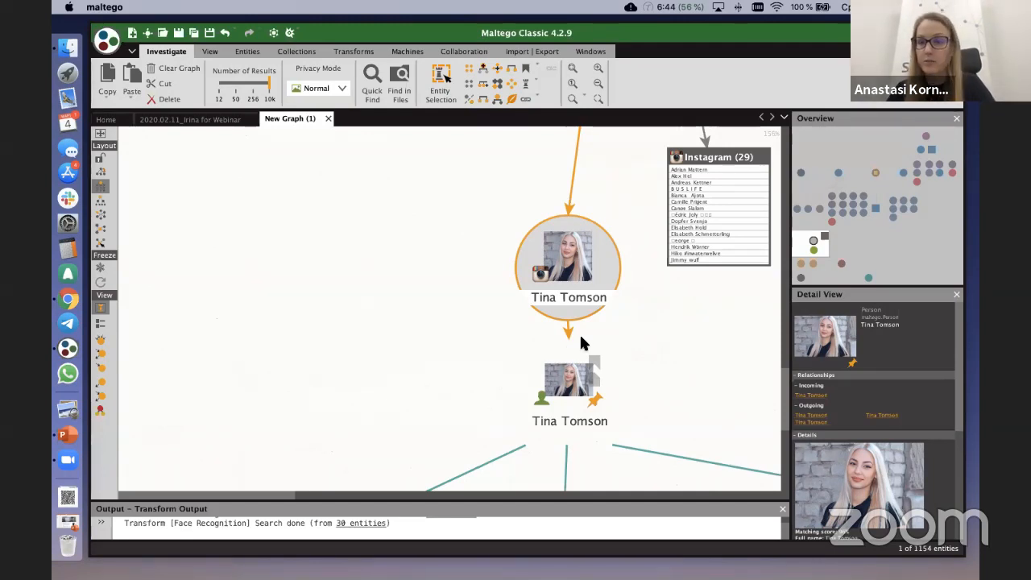
{"action": "left_click", "coordinate": [580, 332]}
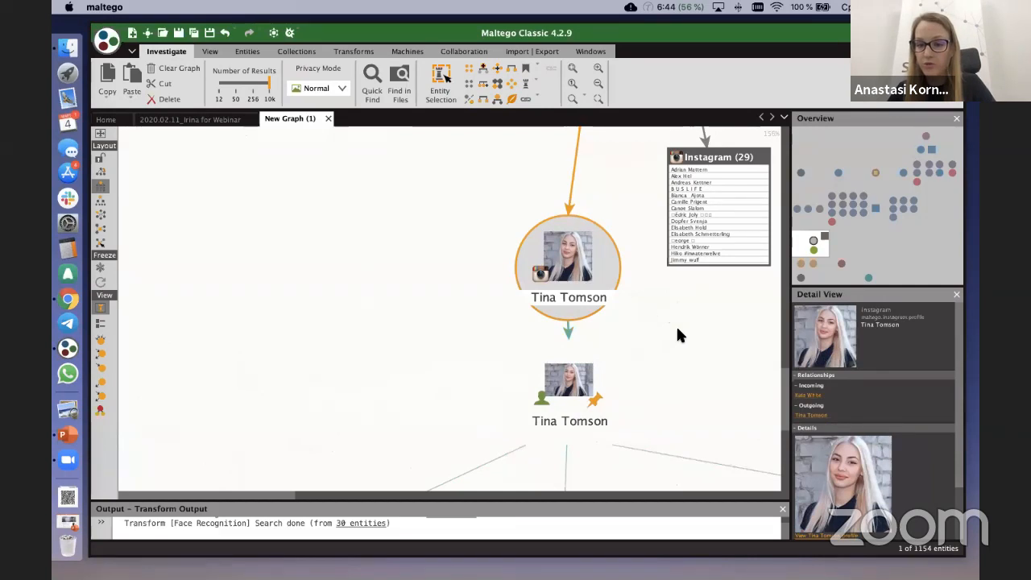
{"action": "left_click", "coordinate": [568, 391]}
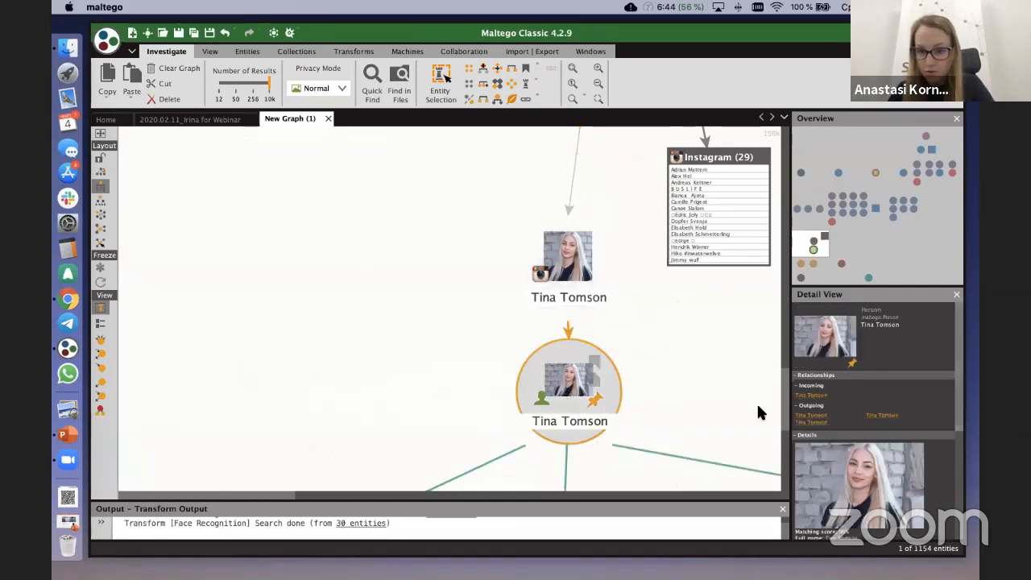
{"action": "scroll", "coordinate": [814, 352], "scroll_direction": "down", "scroll_amount": 5}
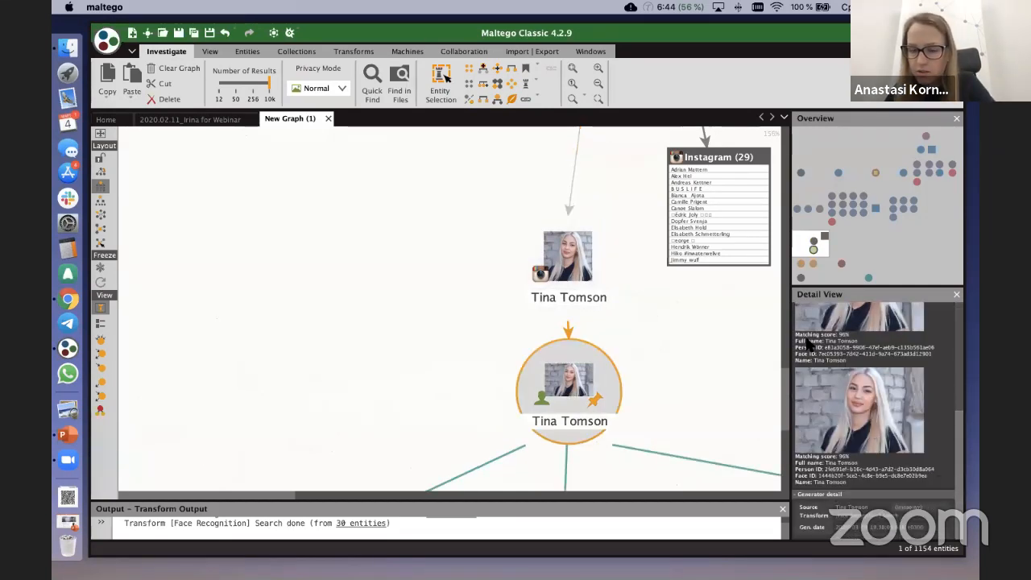
{"action": "left_click_drag", "start_coordinate": [791, 343], "coordinate": [691, 331]}
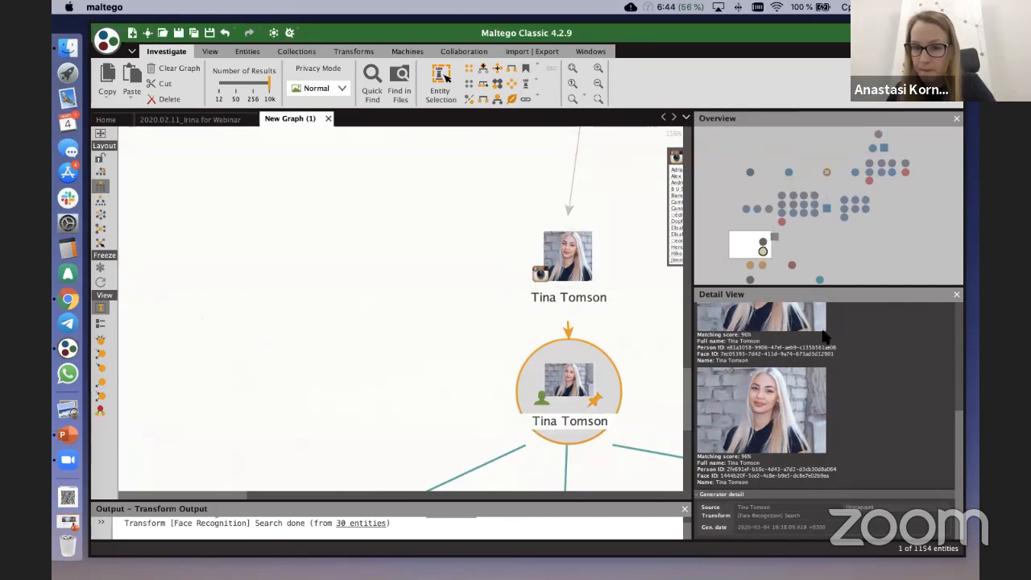
{"action": "left_click_drag", "start_coordinate": [691, 334], "coordinate": [826, 331]}
{"action": "scroll", "coordinate": [693, 315], "scroll_direction": "down", "scroll_amount": 3}
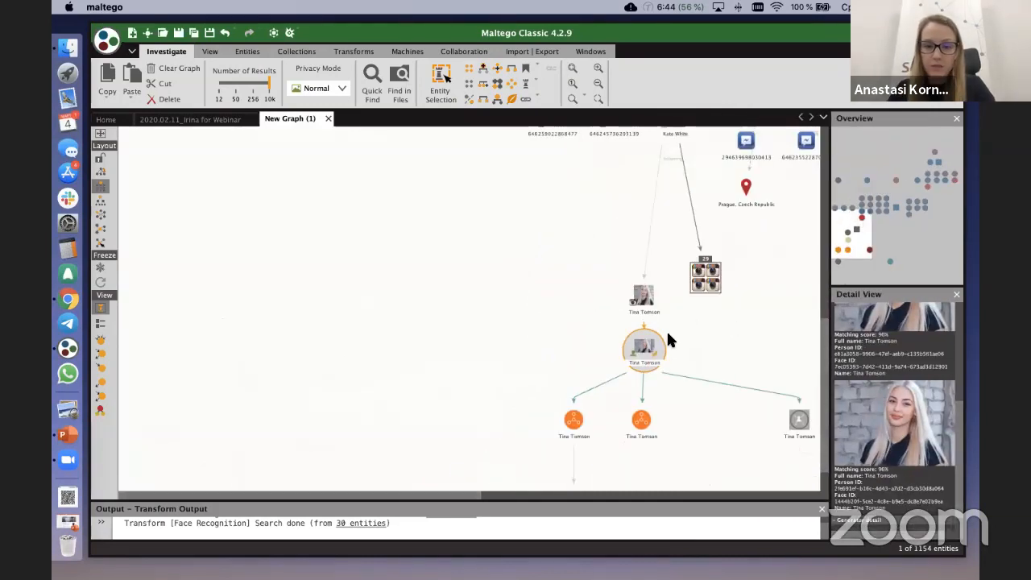
Step: Select the Facebook profile linked to the email address and filter its transforms by "search"
{"action": "left_click_drag", "start_coordinate": [558, 204], "coordinate": [476, 332]}
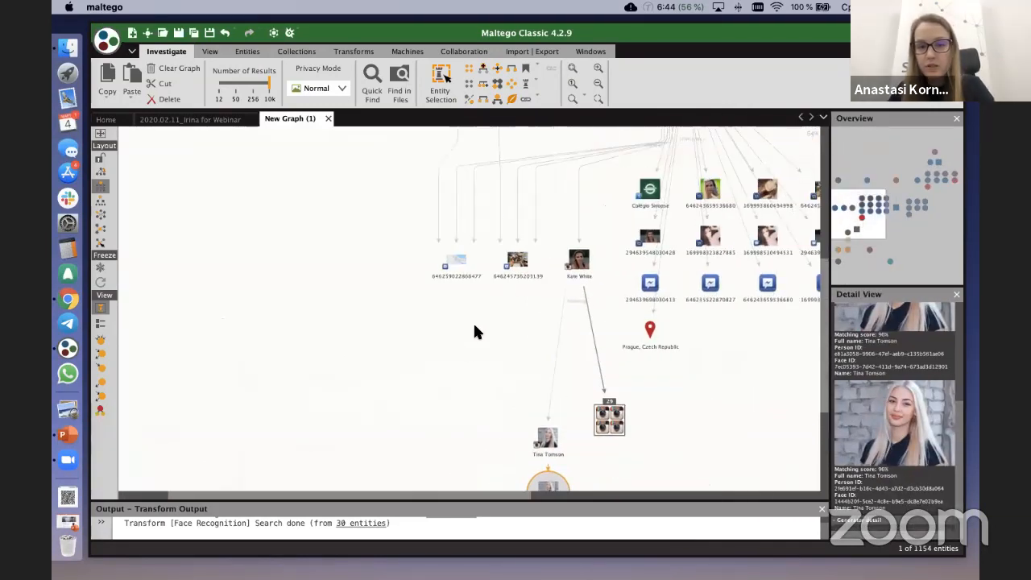
{"action": "left_click_drag", "start_coordinate": [606, 191], "coordinate": [431, 306]}
{"action": "left_click_drag", "start_coordinate": [591, 167], "coordinate": [486, 298]}
{"action": "left_click_drag", "start_coordinate": [542, 174], "coordinate": [479, 182]}
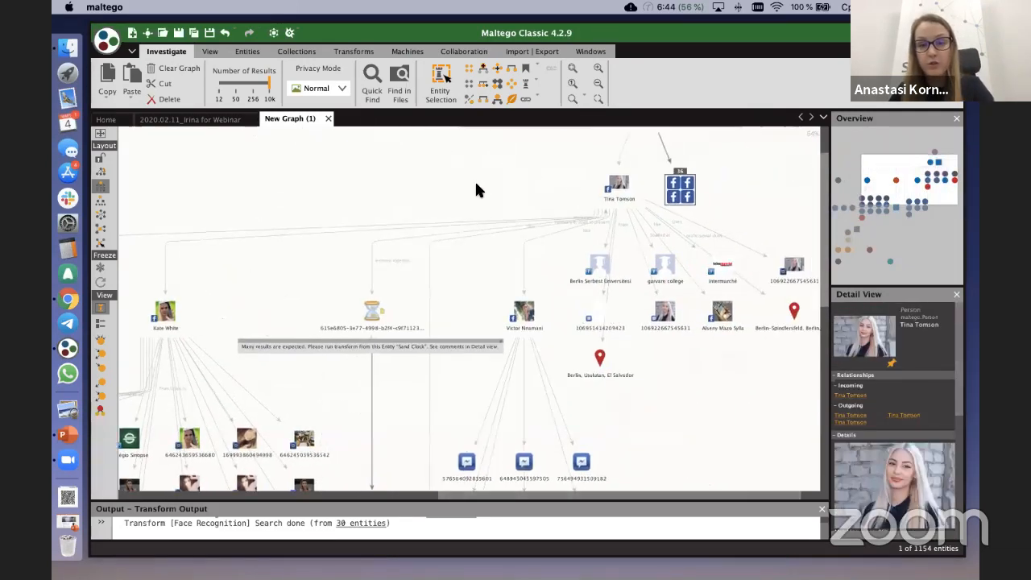
{"action": "scroll", "coordinate": [612, 157], "scroll_direction": "up", "scroll_amount": 2}
{"action": "left_click_drag", "start_coordinate": [548, 176], "coordinate": [490, 171]}
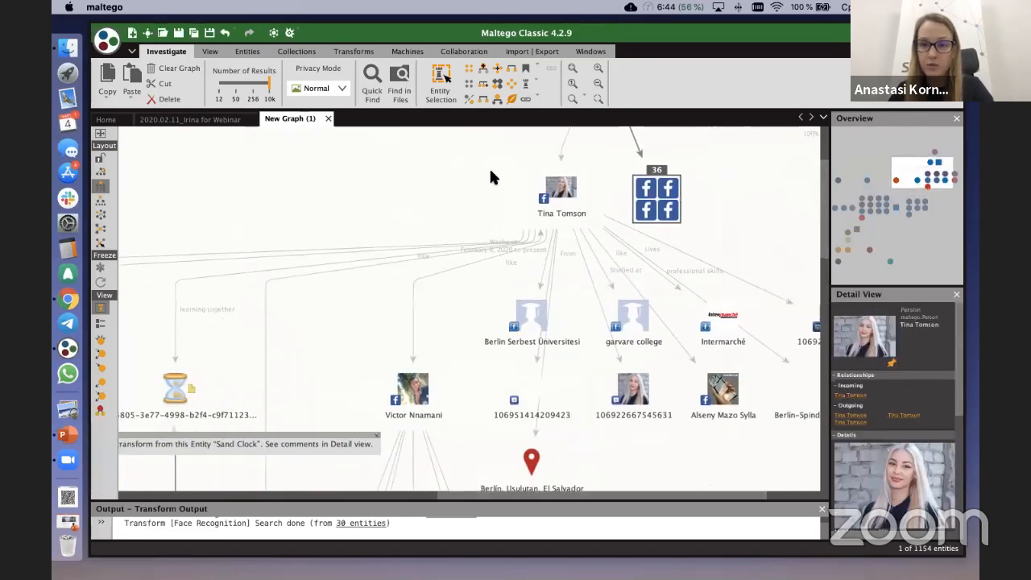
{"action": "left_click", "coordinate": [561, 187]}
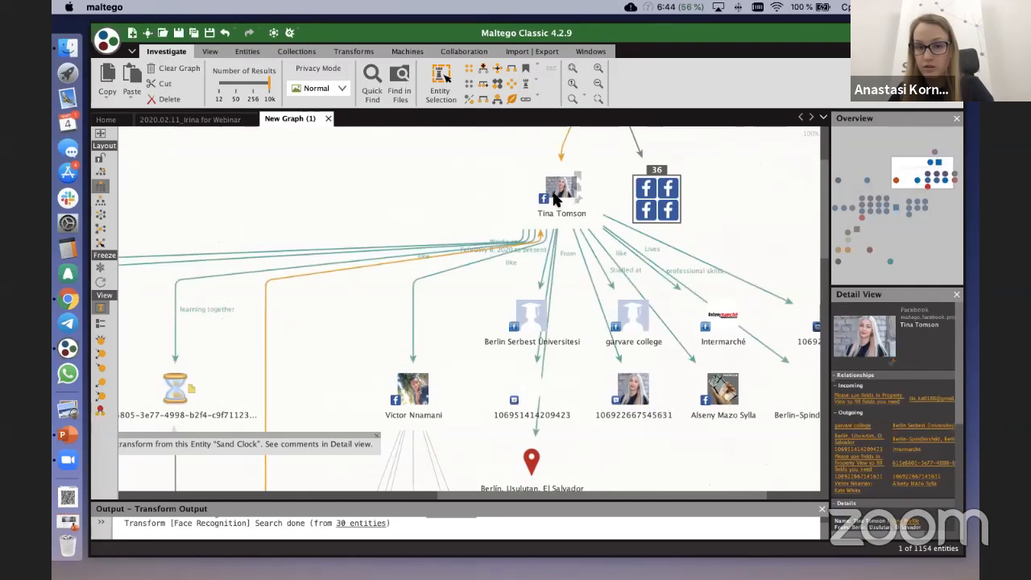
{"action": "right_click", "coordinate": [555, 192]}
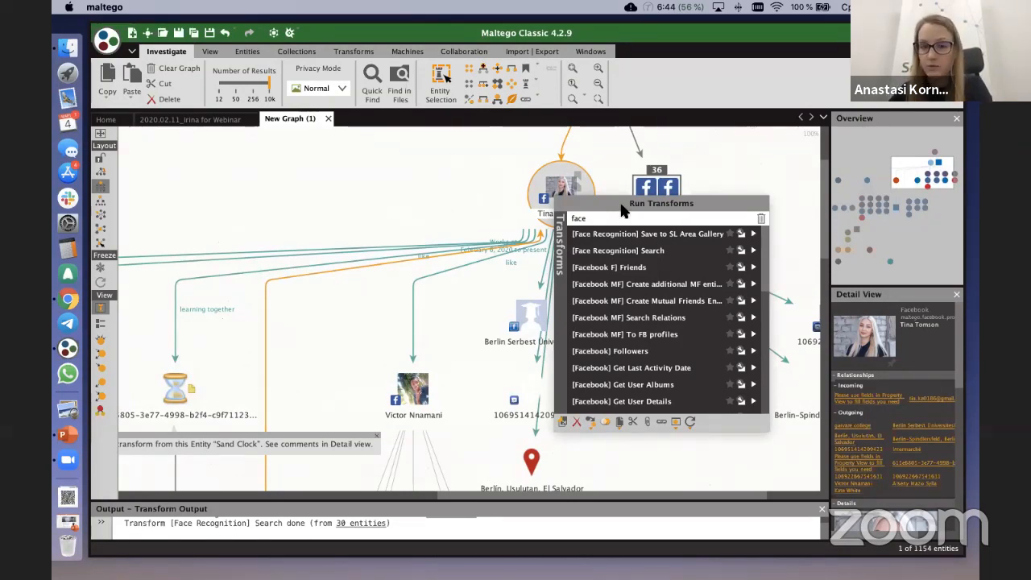
{"action": "double_click", "coordinate": [607, 218]}
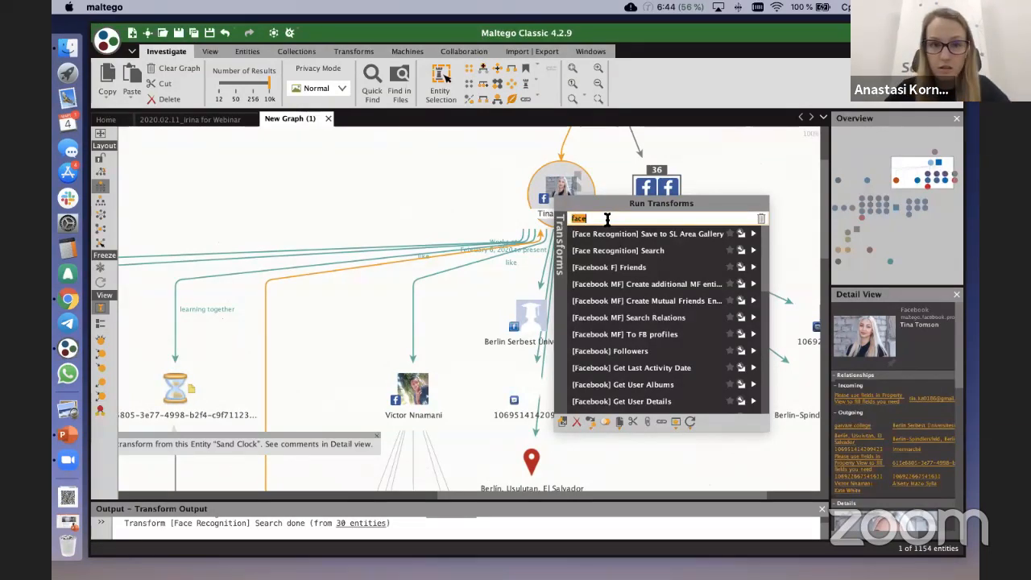
{"action": "type", "text": "sea"}
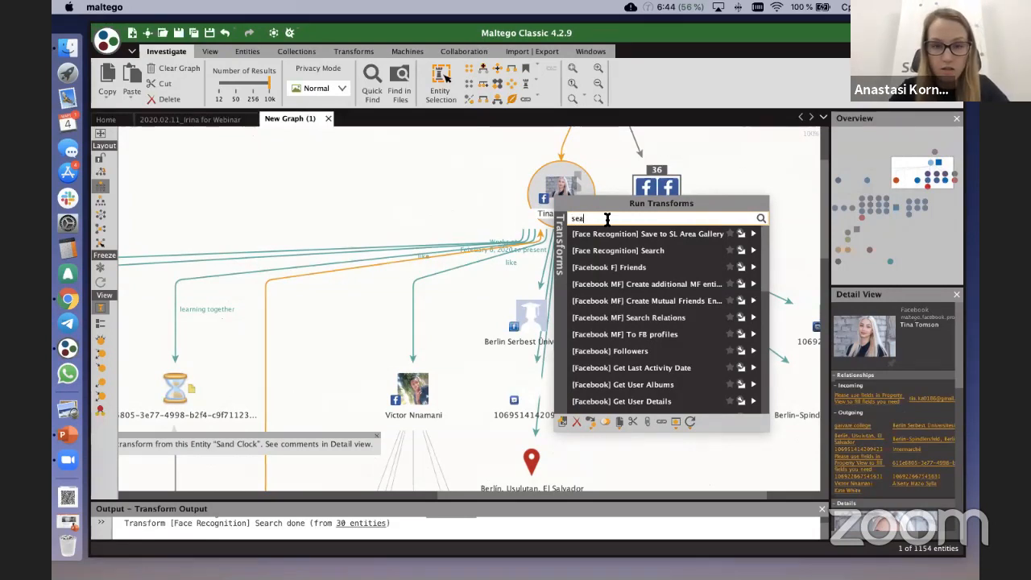
{"action": "type", "text": "rch"}
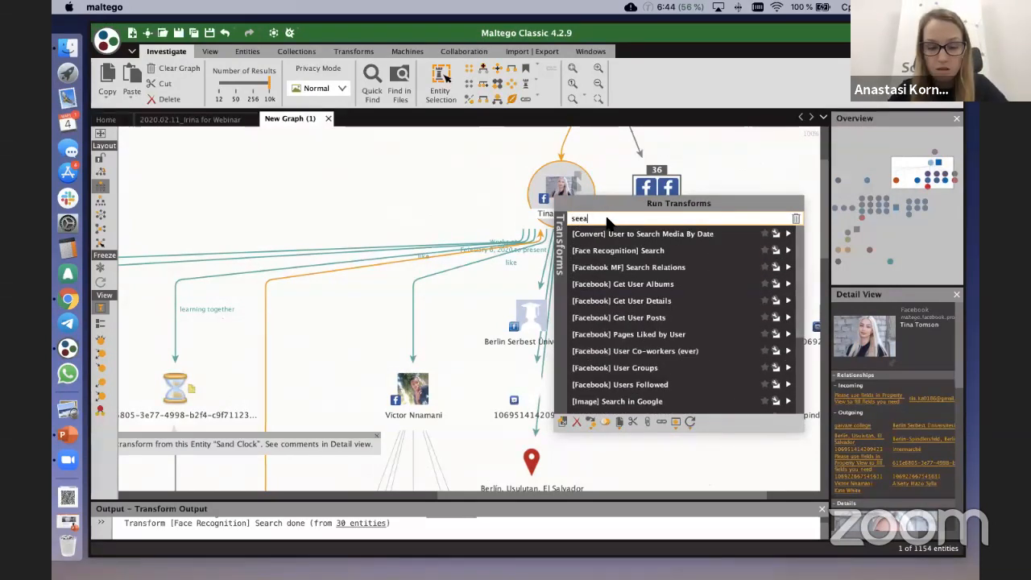
{"action": "key", "text": "BackSpace"}
{"action": "key", "text": "BackSpace"}
{"action": "key", "text": "BackSpace"}
{"action": "key", "text": "BackSpace"}
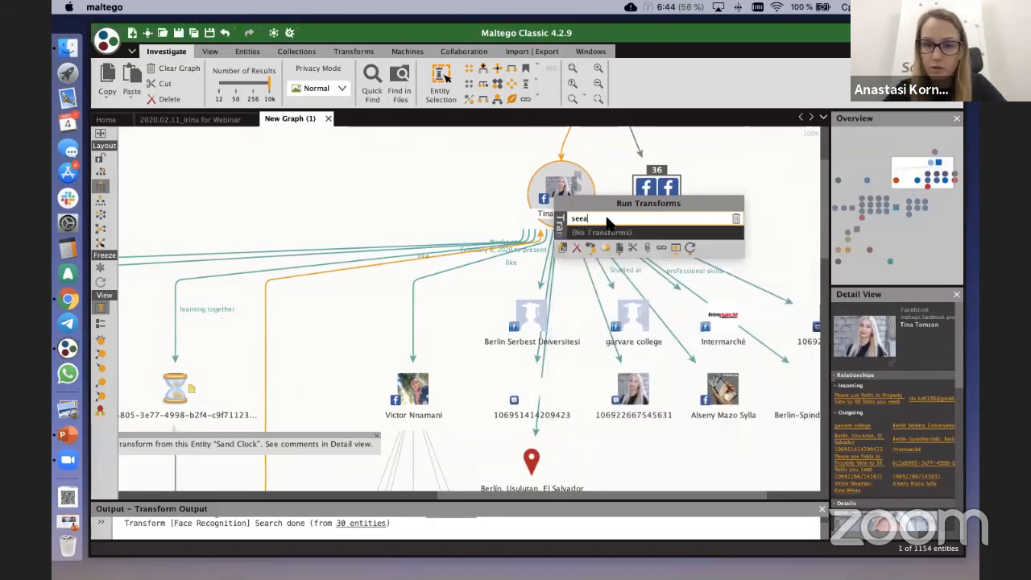
{"action": "type", "text": "arch"}
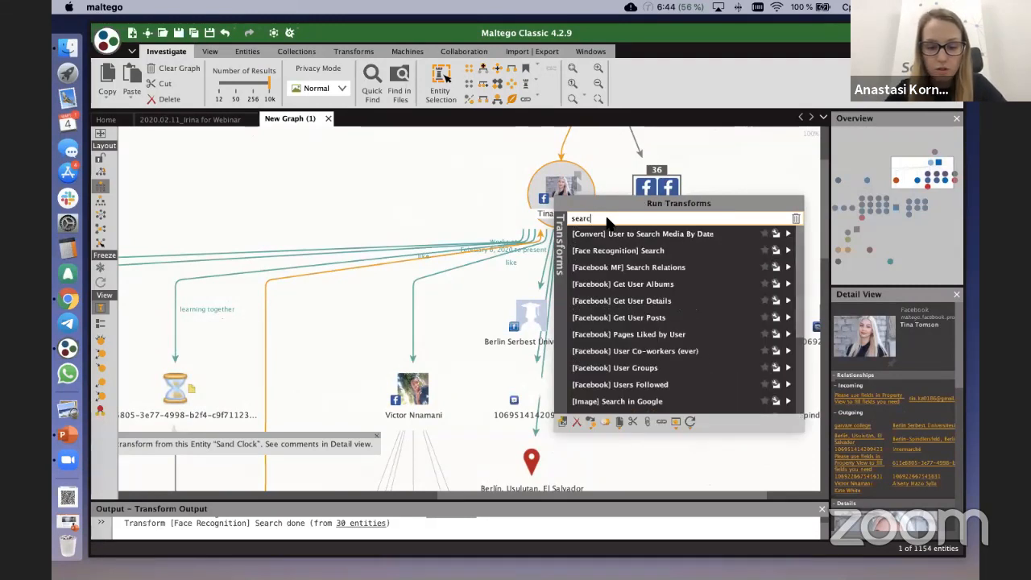
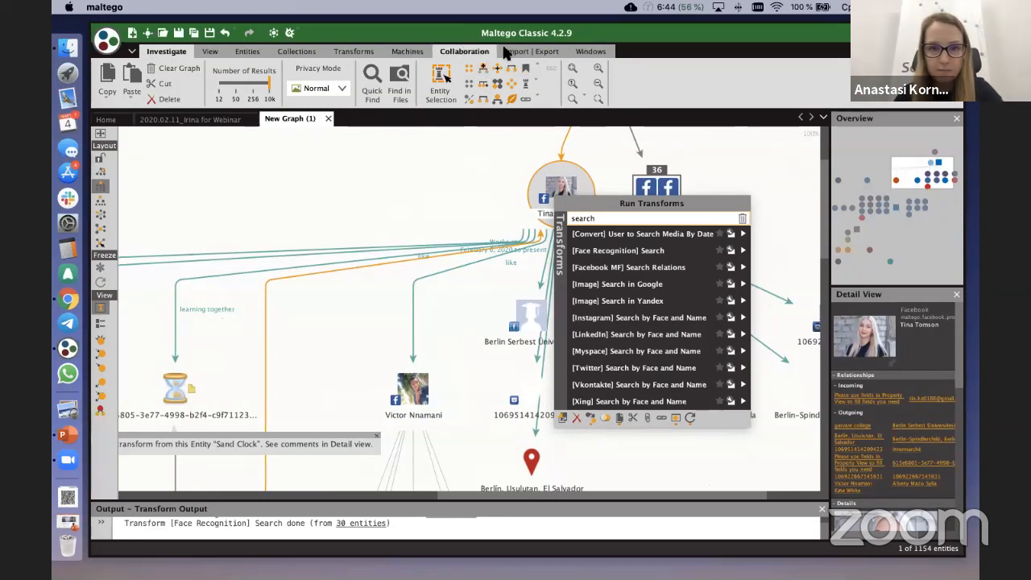
Step: Show the Entity Palette, filter its entities by "search" and add a Search Profiles by Face entity to the graph
{"action": "left_click", "coordinate": [575, 48]}
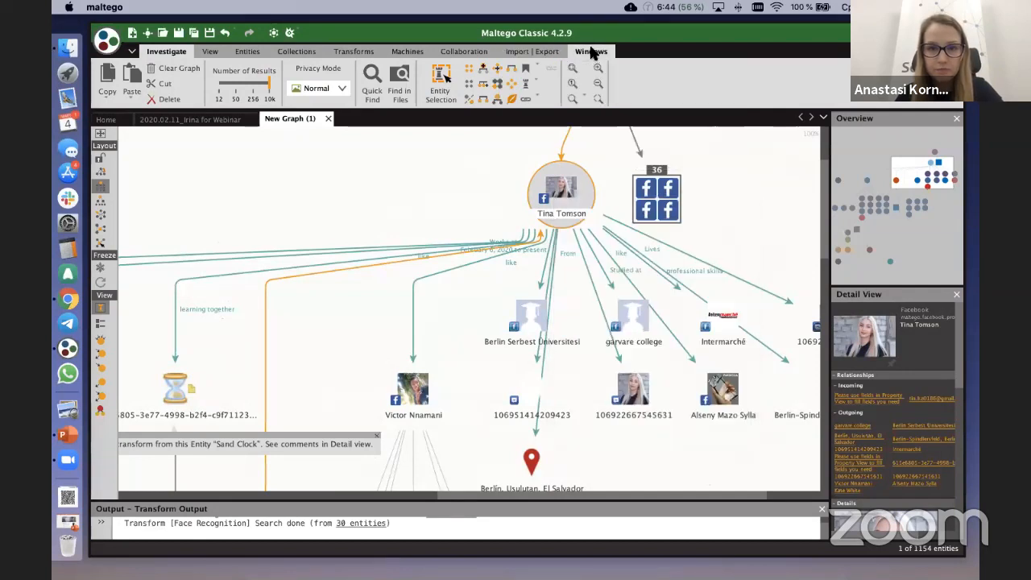
{"action": "left_click", "coordinate": [592, 52]}
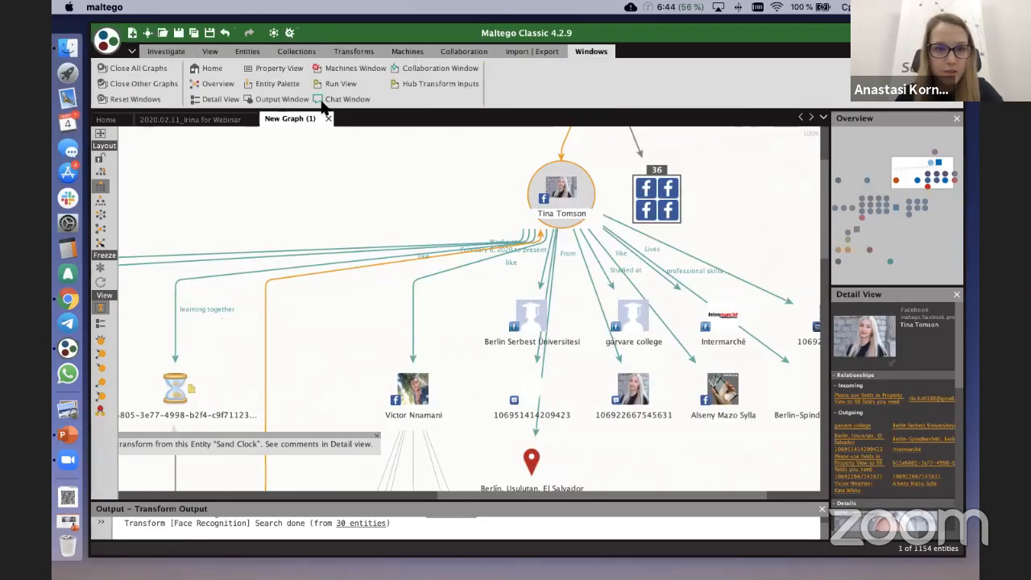
{"action": "left_click", "coordinate": [273, 82]}
{"action": "double_click", "coordinate": [153, 136]}
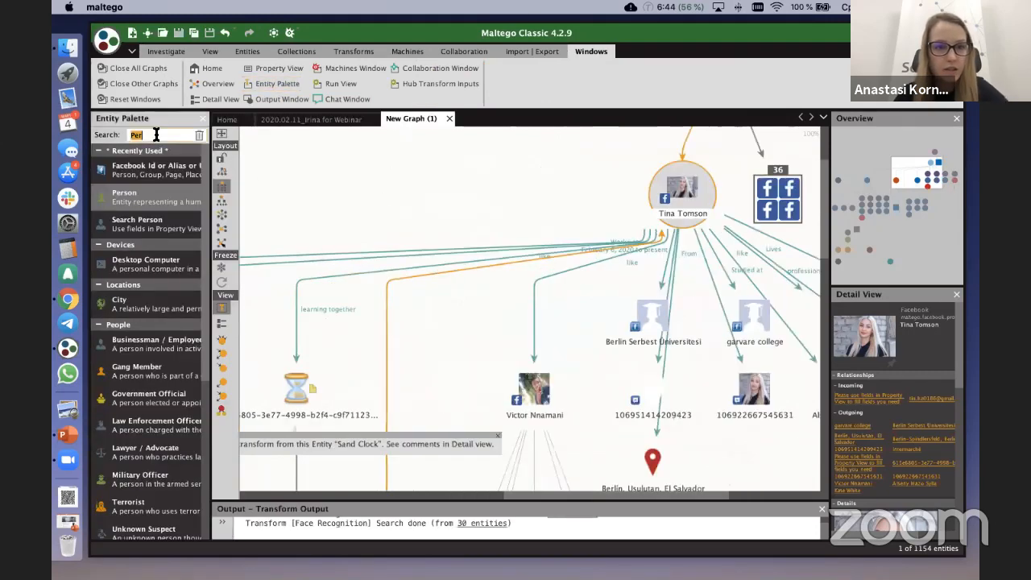
{"action": "type", "text": "search"}
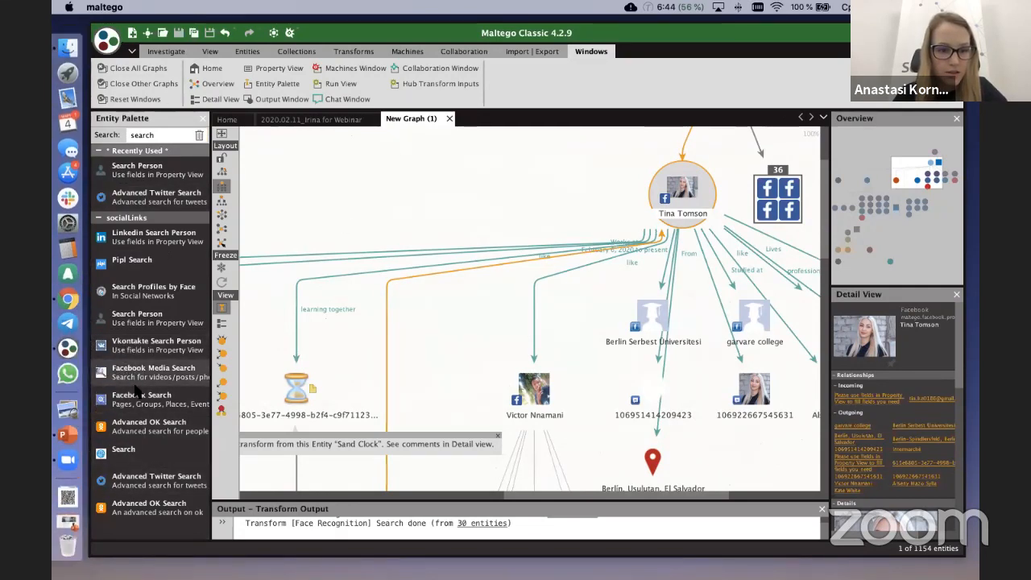
{"action": "left_click_drag", "start_coordinate": [149, 290], "coordinate": [299, 169]}
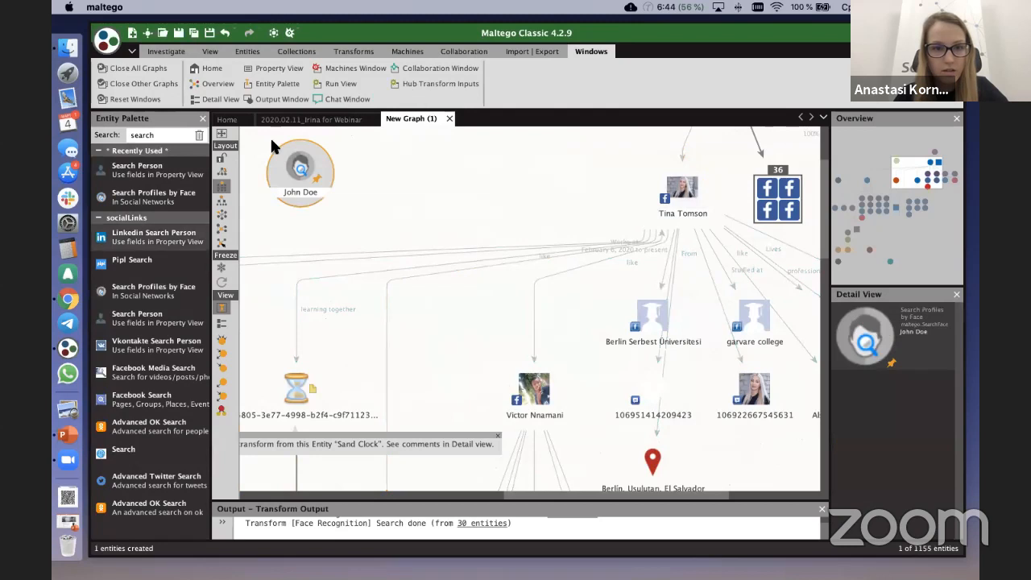
Step: Inspect the Full Name and Photo URL properties of the new Search Profiles by Face entity without changing them
{"action": "scroll", "coordinate": [274, 139], "scroll_direction": "up", "scroll_amount": 3}
{"action": "scroll", "coordinate": [592, 251], "scroll_direction": "left", "scroll_amount": 3}
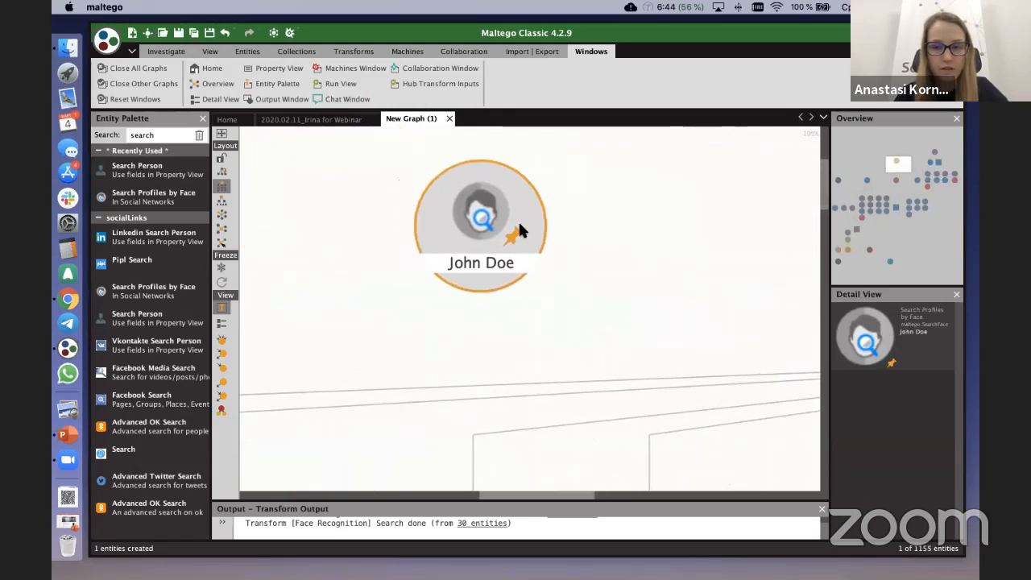
{"action": "double_click", "coordinate": [471, 218]}
{"action": "left_click", "coordinate": [448, 64]}
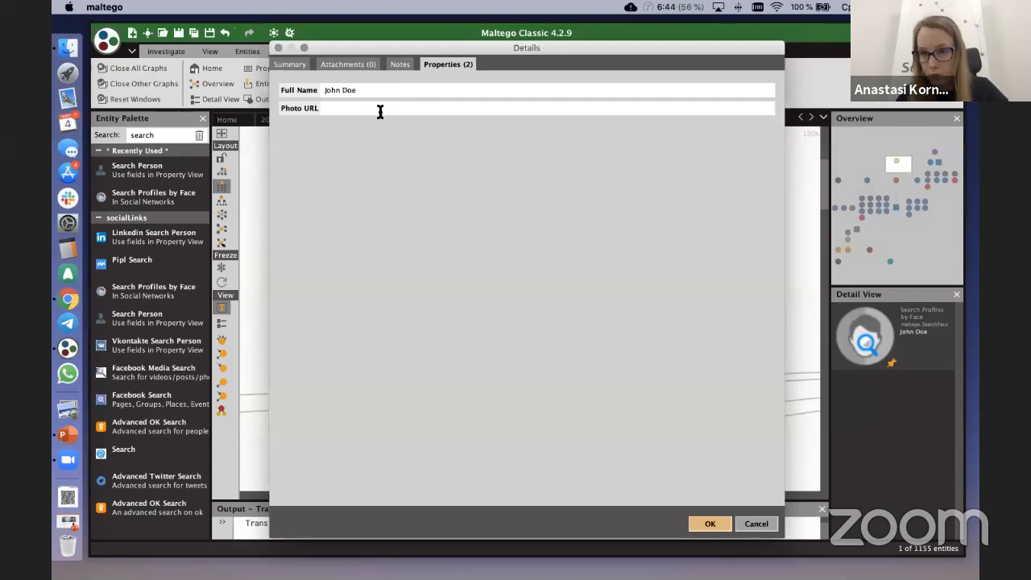
{"action": "left_click", "coordinate": [697, 524]}
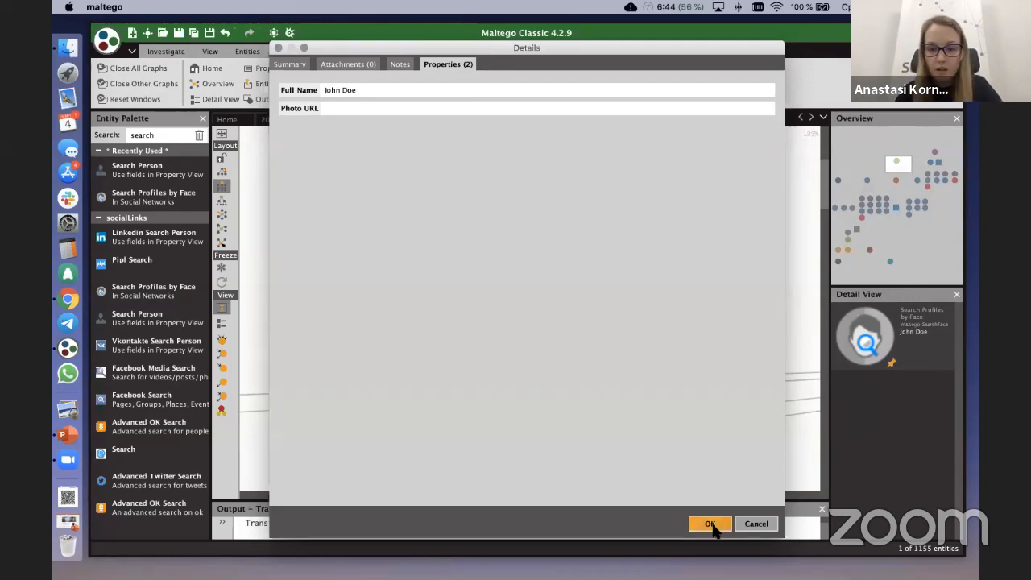
{"action": "left_click", "coordinate": [753, 524]}
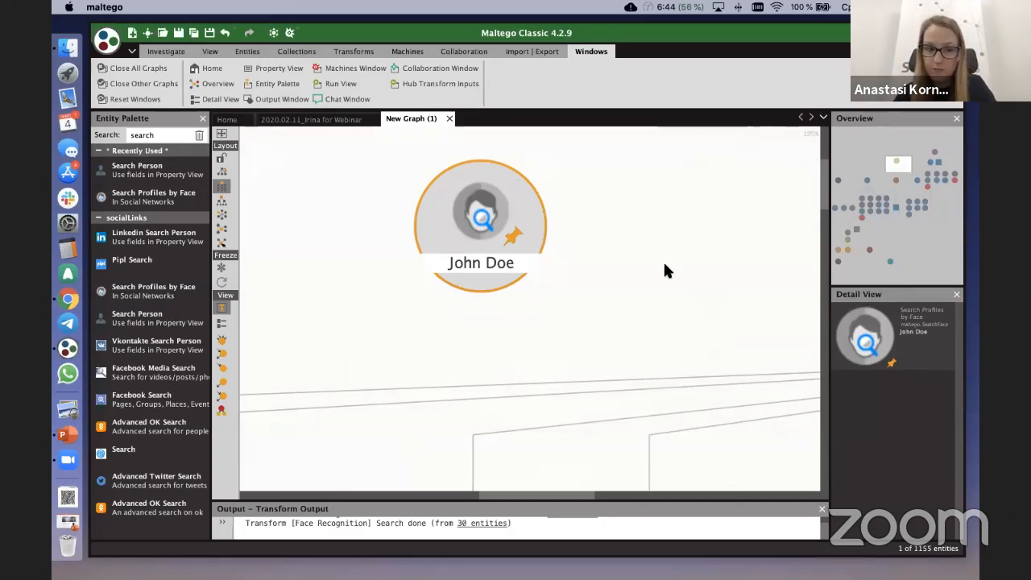
Step: Filter the transforms of the Facebook profile linked to the email address by "search by" and run [LinkedIn] Search by Face and Name
{"action": "scroll", "coordinate": [661, 258], "scroll_direction": "down", "scroll_amount": 4}
{"action": "left_click_drag", "start_coordinate": [657, 258], "coordinate": [425, 274]}
{"action": "left_click_drag", "start_coordinate": [622, 241], "coordinate": [429, 246]}
{"action": "left_click_drag", "start_coordinate": [497, 282], "coordinate": [527, 241]}
{"action": "scroll", "coordinate": [527, 242], "scroll_direction": "up", "scroll_amount": 2}
{"action": "scroll", "coordinate": [583, 244], "scroll_direction": "up", "scroll_amount": 3}
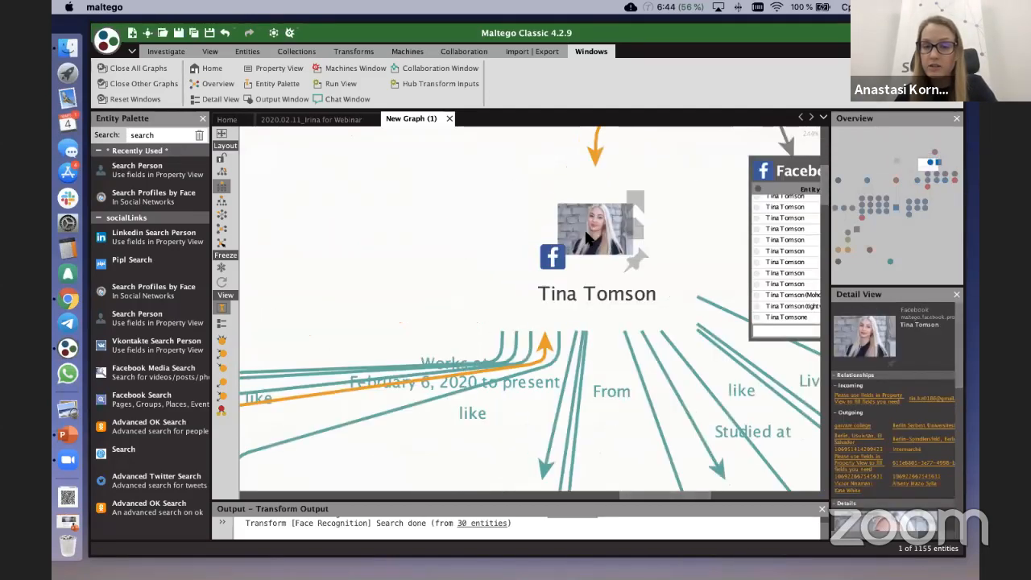
{"action": "left_click", "coordinate": [587, 238]}
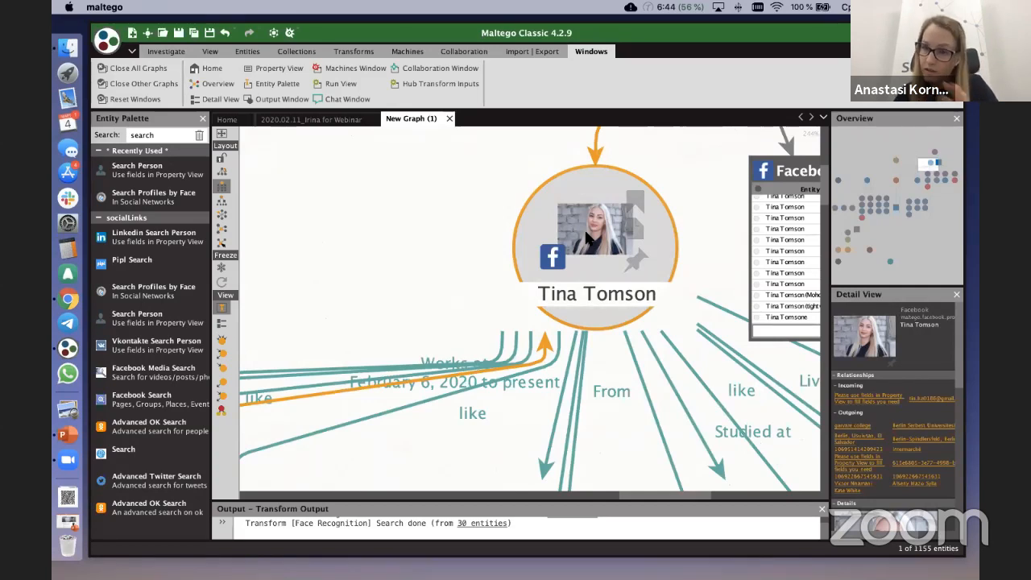
{"action": "right_click", "coordinate": [586, 235]}
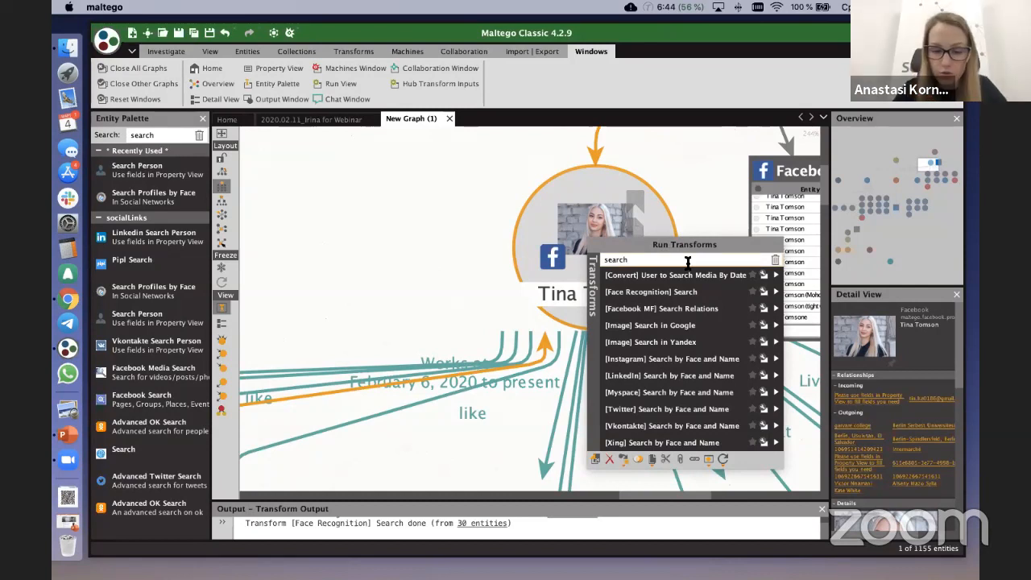
{"action": "type", "text": "by"}
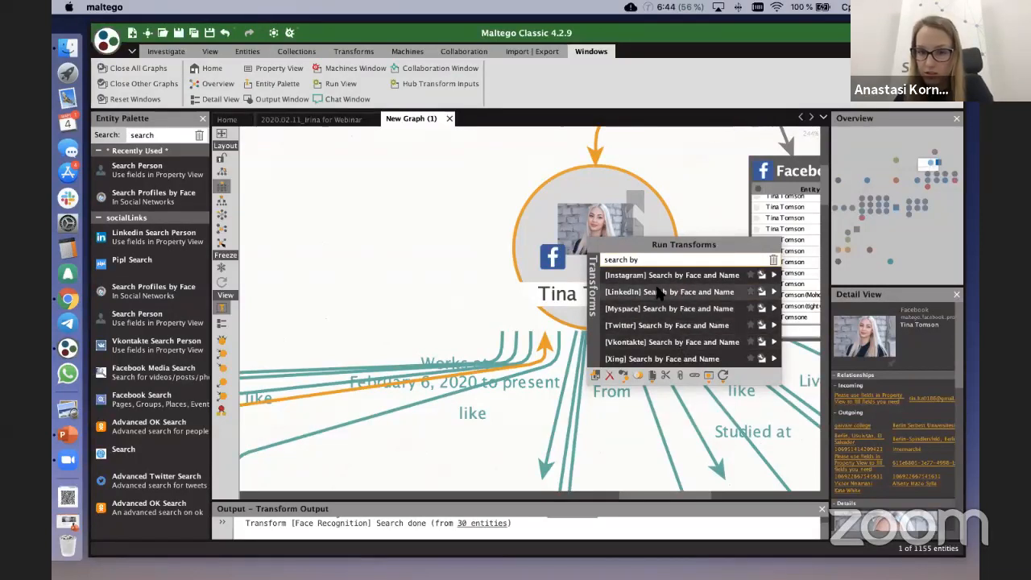
{"action": "left_click", "coordinate": [773, 293]}
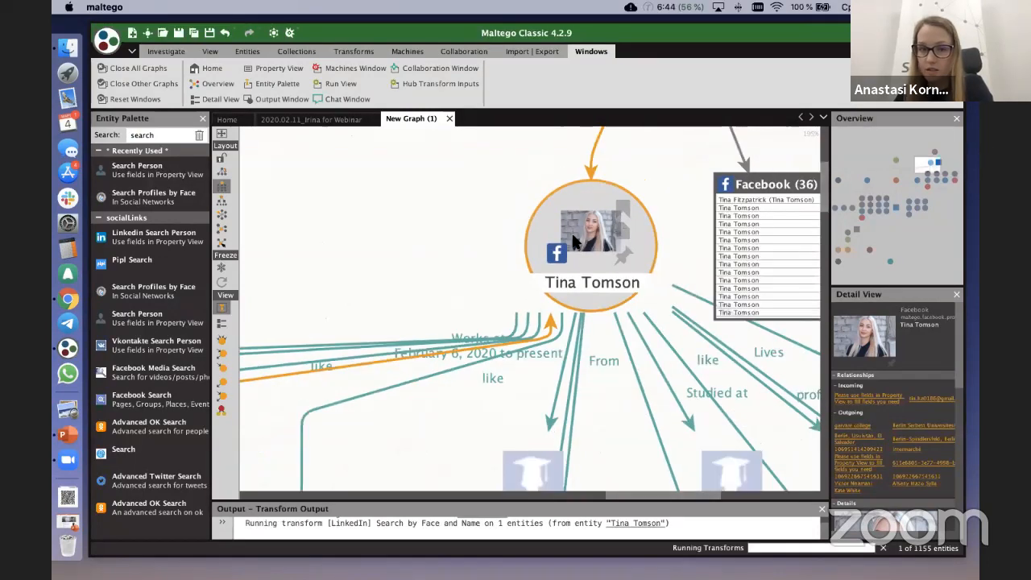
{"action": "scroll", "coordinate": [576, 242], "scroll_direction": "down", "scroll_amount": 2}
{"action": "scroll", "coordinate": [581, 245], "scroll_direction": "up", "scroll_amount": 1}
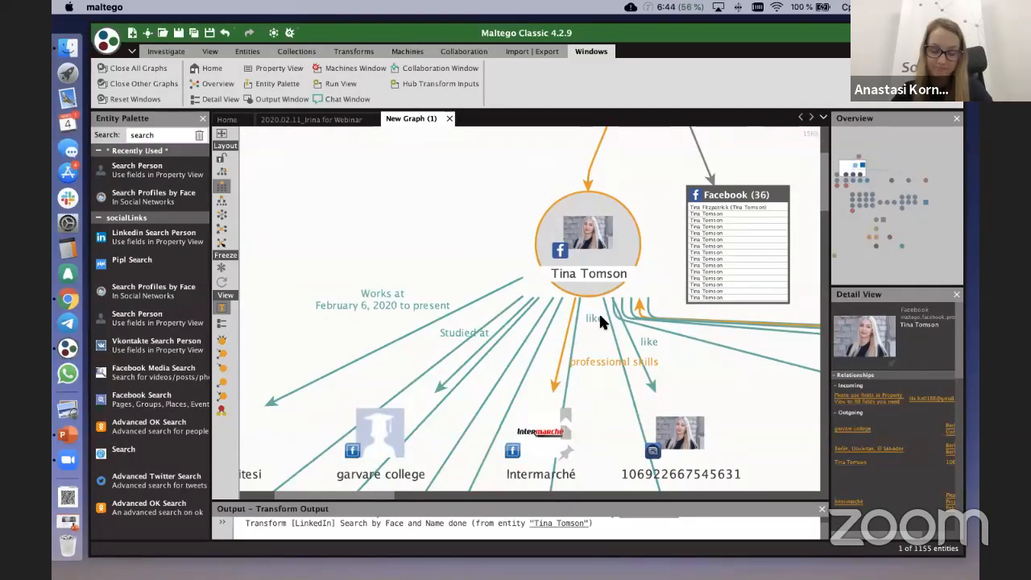
{"action": "left_click", "coordinate": [521, 431]}
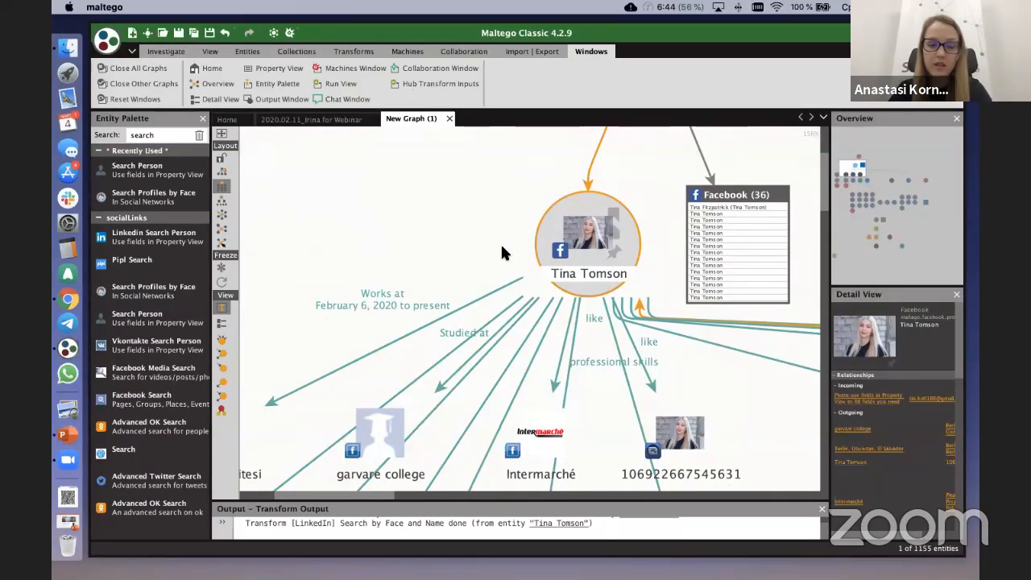
{"action": "left_click", "coordinate": [457, 229]}
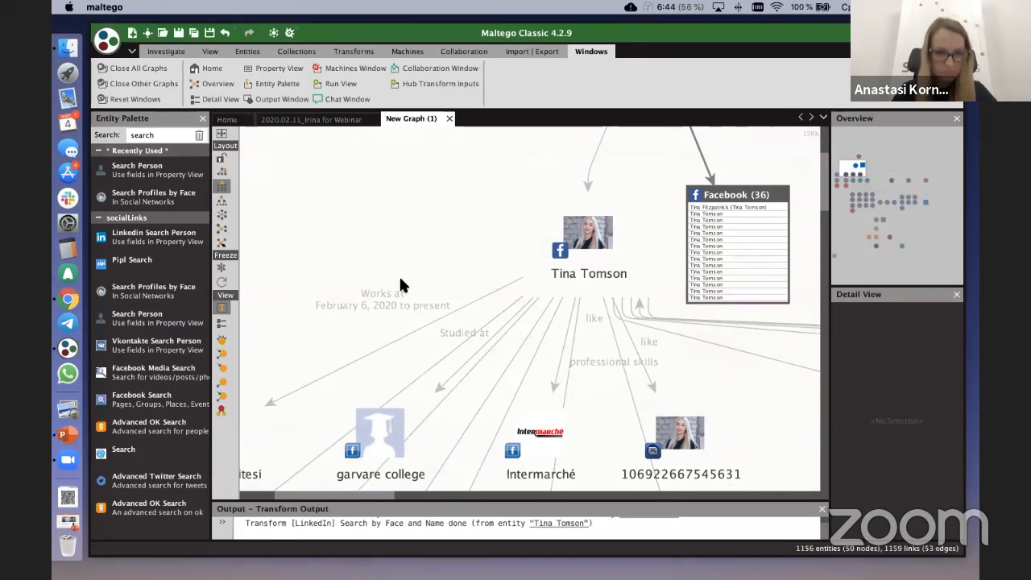
Step: Locate the LinkedIn profile found for the Facebook profile and move it to the empty area beside that profile
{"action": "scroll", "coordinate": [401, 284], "scroll_direction": "down", "scroll_amount": 2}
{"action": "left_click_drag", "start_coordinate": [401, 254], "coordinate": [457, 197]}
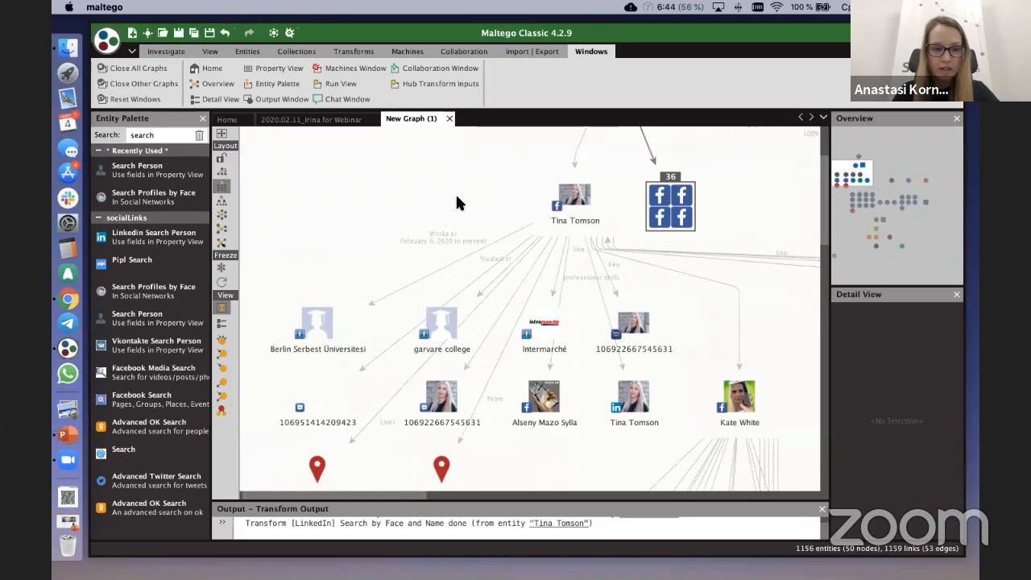
{"action": "scroll", "coordinate": [445, 215], "scroll_direction": "down", "scroll_amount": 2}
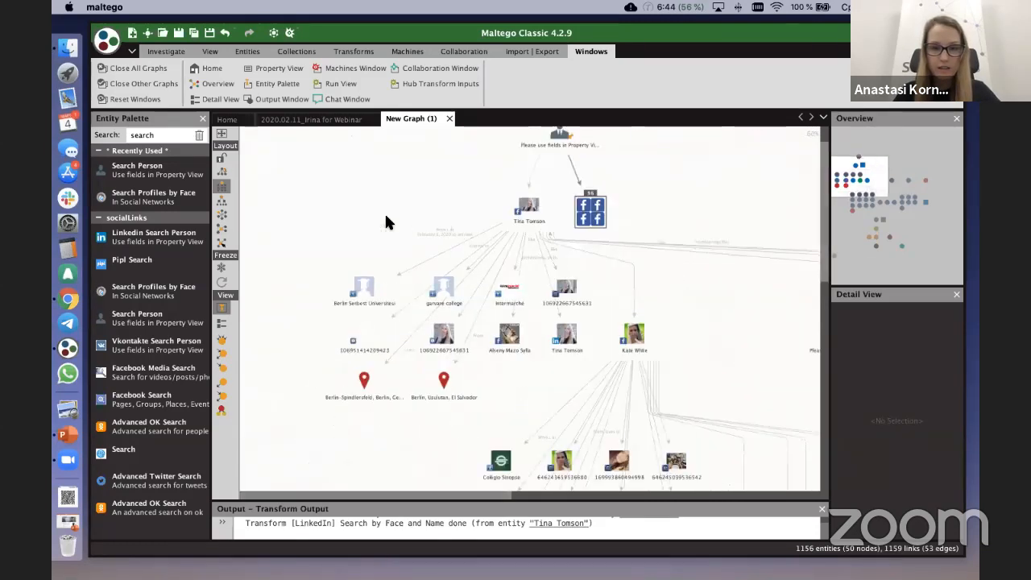
{"action": "left_click_drag", "start_coordinate": [364, 218], "coordinate": [400, 183]}
{"action": "left_click", "coordinate": [611, 303]}
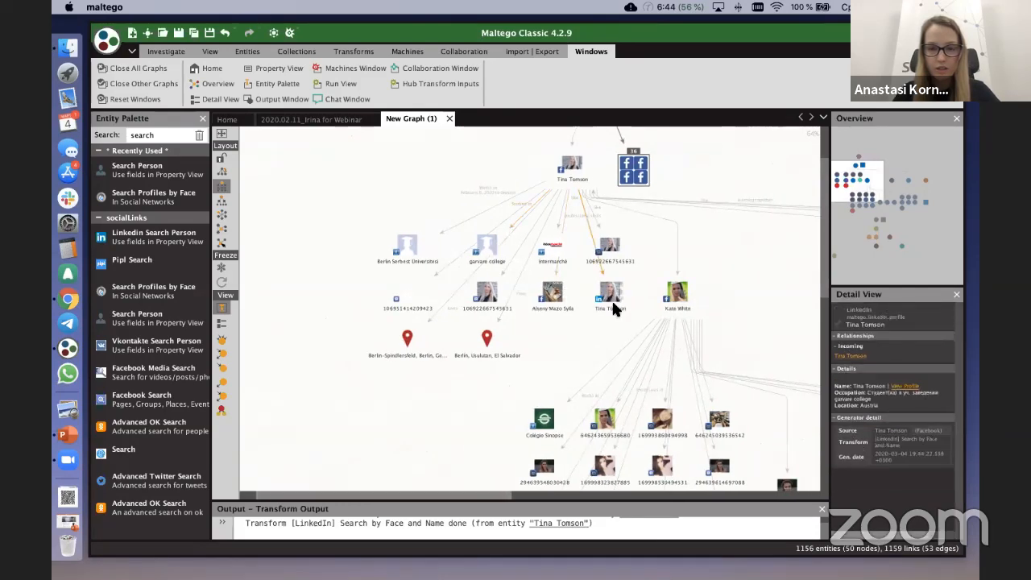
{"action": "left_click_drag", "start_coordinate": [612, 299], "coordinate": [557, 271]}
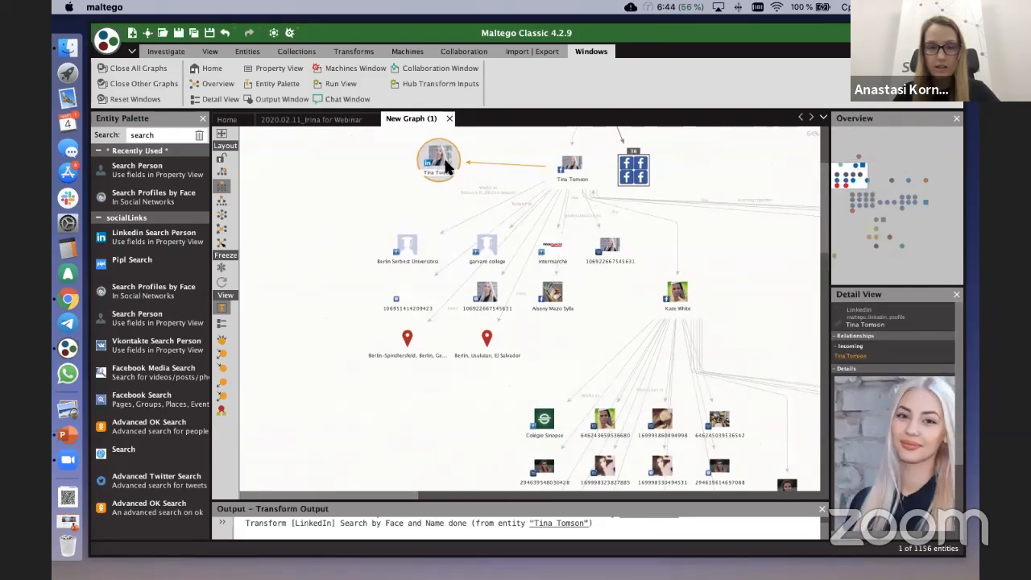
Step: Filter the LinkedIn profile's transforms by "linked" and review the available LinkedIn transforms without running any
{"action": "scroll", "coordinate": [495, 195], "scroll_direction": "up", "scroll_amount": 5}
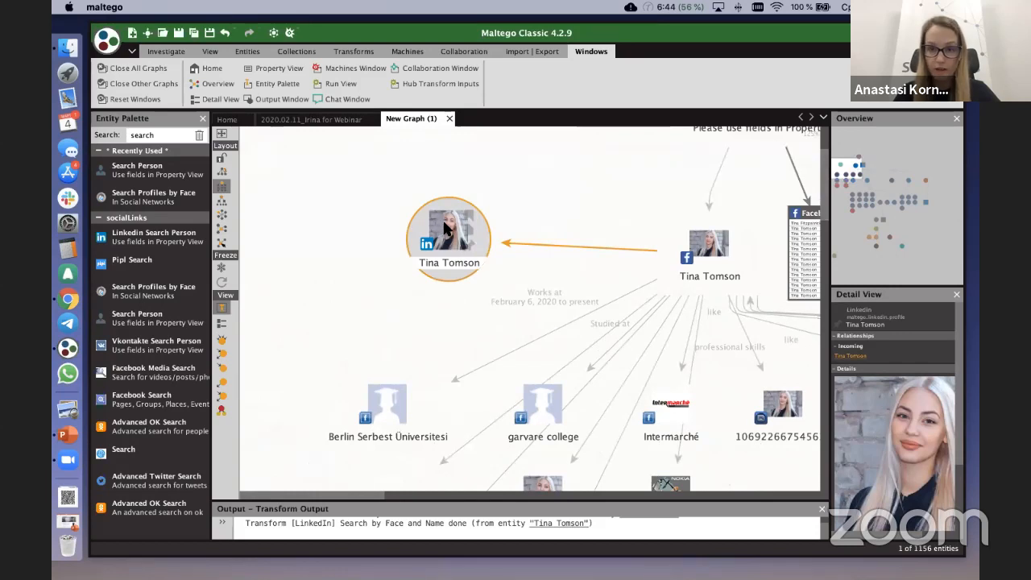
{"action": "right_click", "coordinate": [444, 229]}
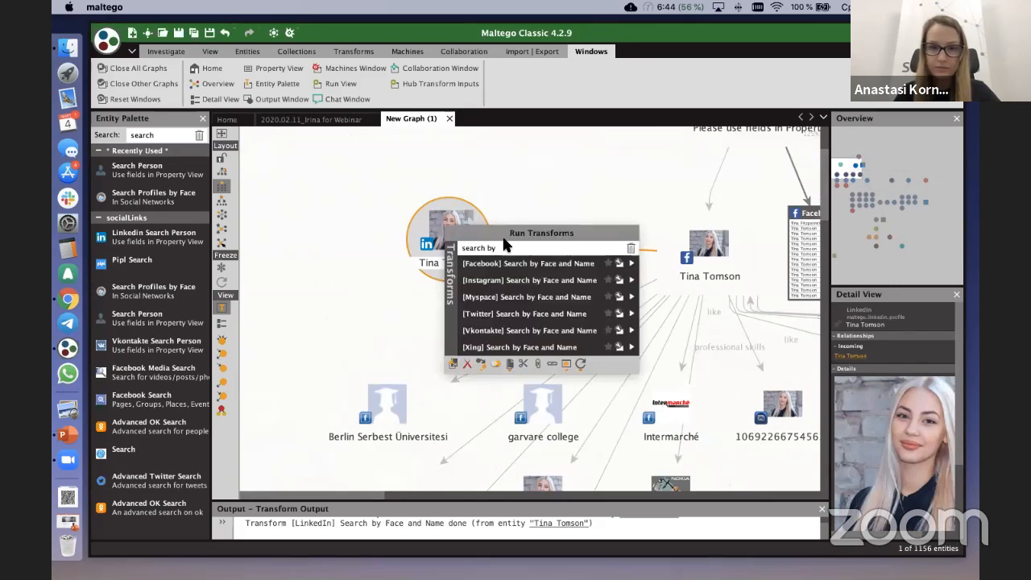
{"action": "double_click", "coordinate": [517, 250]}
{"action": "key", "text": "super+a"}
{"action": "key", "text": "BackSpace"}
{"action": "type", "text": "linked in"}
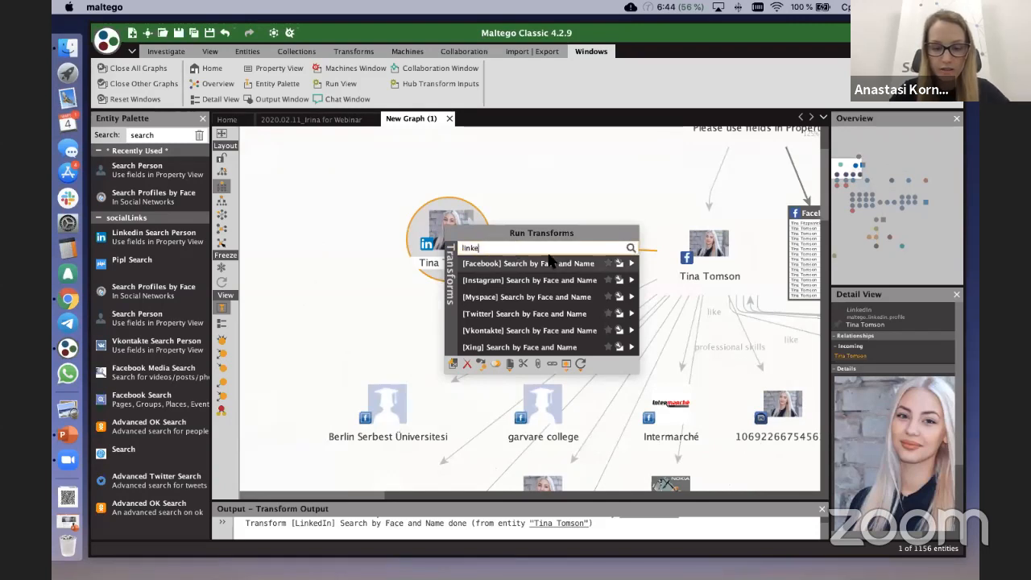
{"action": "key", "text": "BackSpace"}
{"action": "key", "text": "BackSpace"}
{"action": "key", "text": "BackSpace"}
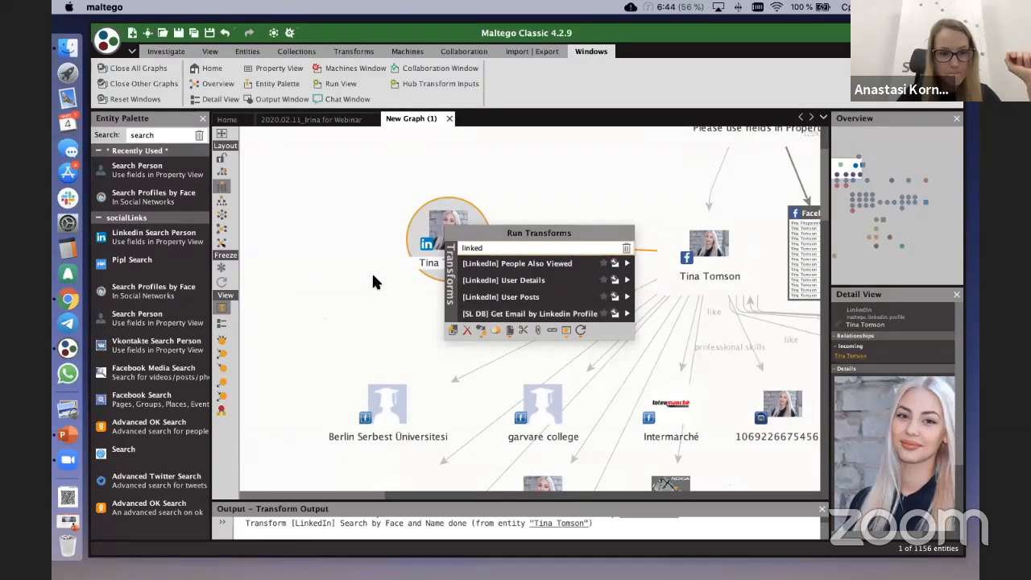
{"action": "left_click", "coordinate": [399, 305]}
Step: Filter the source Facebook profile's transforms by "search" to review the social networks searchable by face and name
{"action": "scroll", "coordinate": [399, 307], "scroll_direction": "down", "scroll_amount": 3}
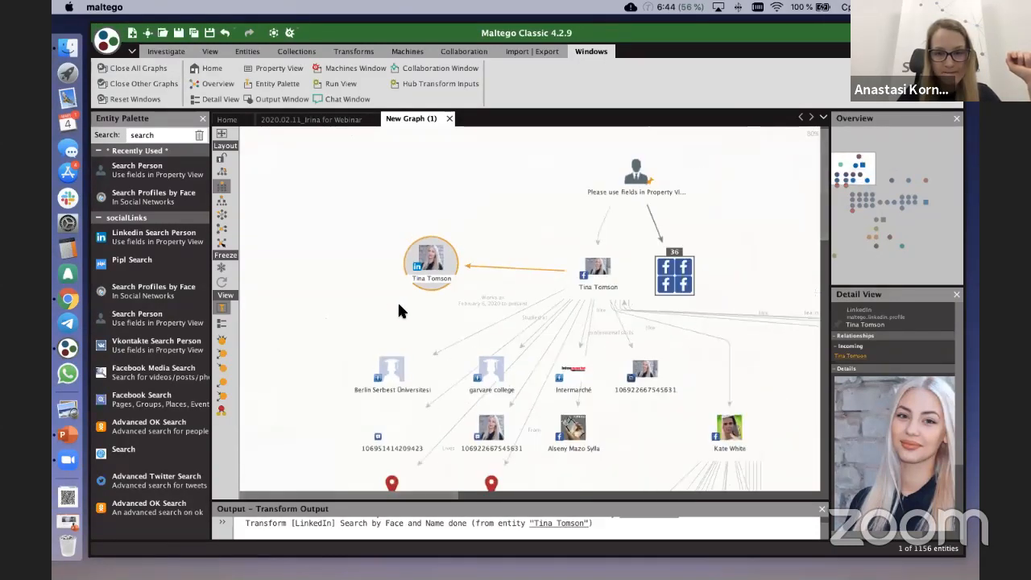
{"action": "scroll", "coordinate": [397, 305], "scroll_direction": "down", "scroll_amount": 2}
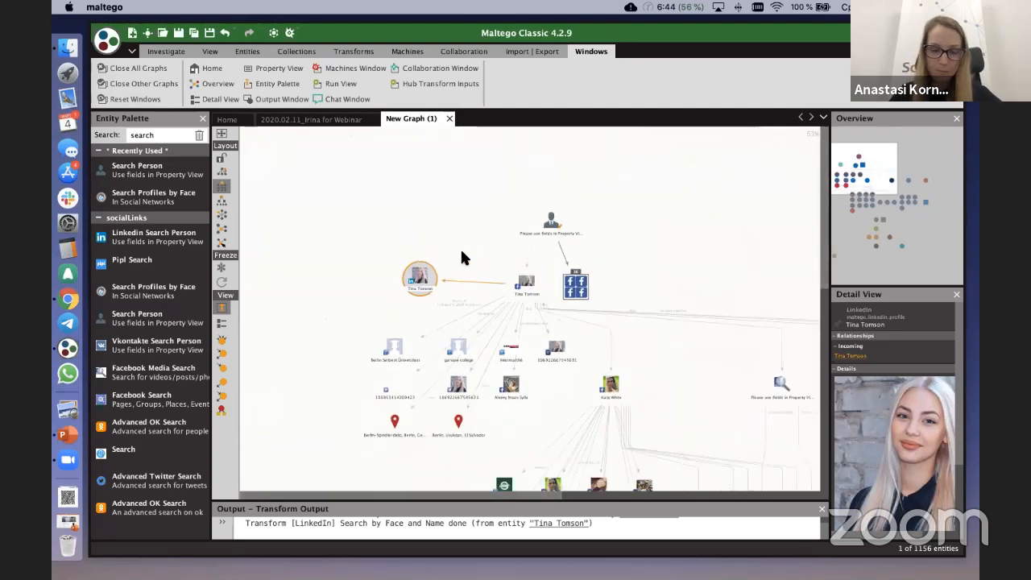
{"action": "right_click", "coordinate": [525, 282]}
{"action": "type", "text": "linked"}
{"action": "double_click", "coordinate": [598, 304]}
{"action": "key", "text": "BackSpace"}
{"action": "type", "text": "sear"}
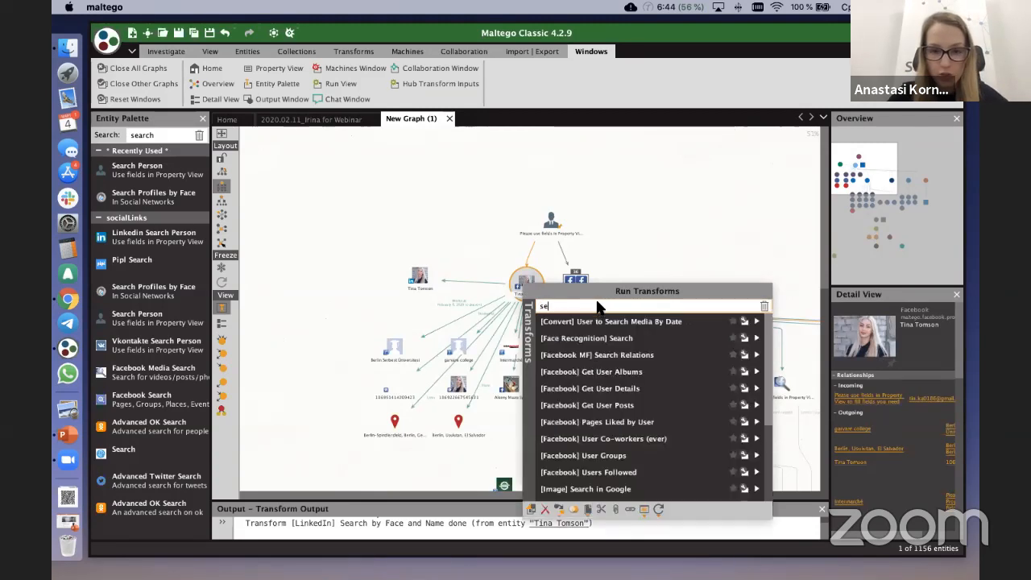
{"action": "type", "text": "ch"}
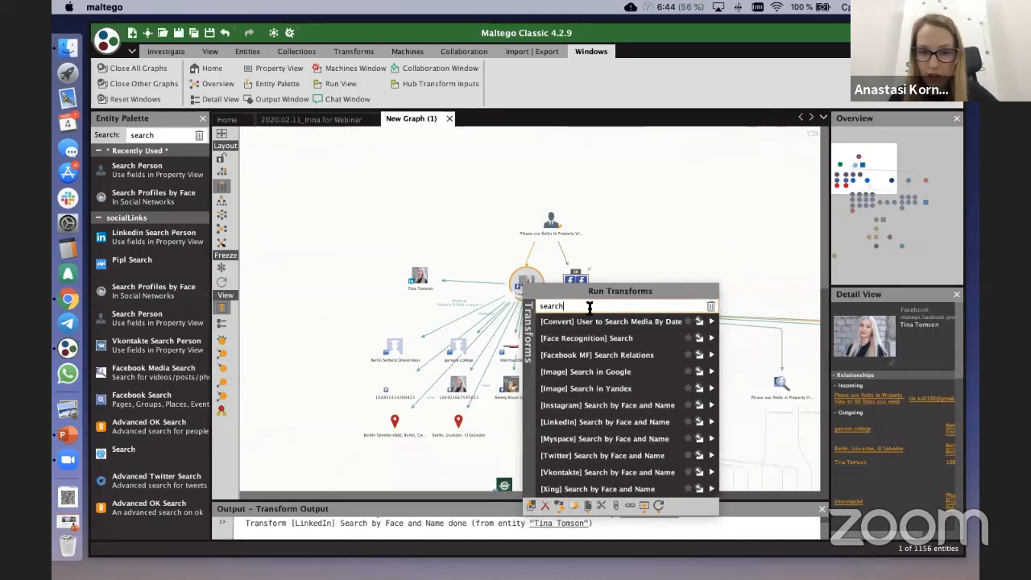
Step: Narrow the Facebook profile's transforms to "Instagram" and run [Instagram] Search by Face and Name
{"action": "type", "text": "ins"}
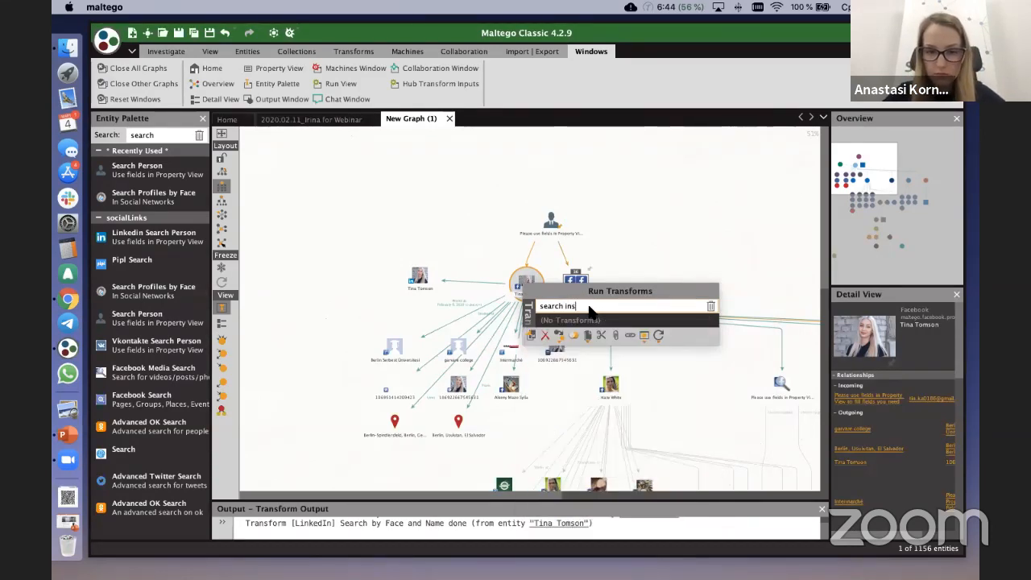
{"action": "key", "text": "super+a"}
{"action": "key", "text": "BackSpace"}
{"action": "type", "text": "Instagram"}
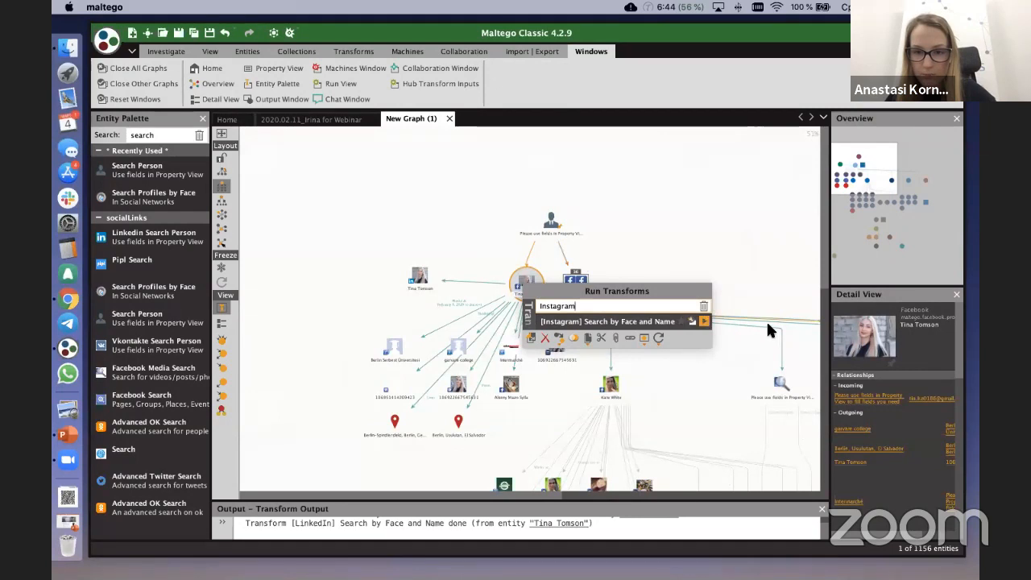
{"action": "left_click", "coordinate": [699, 321]}
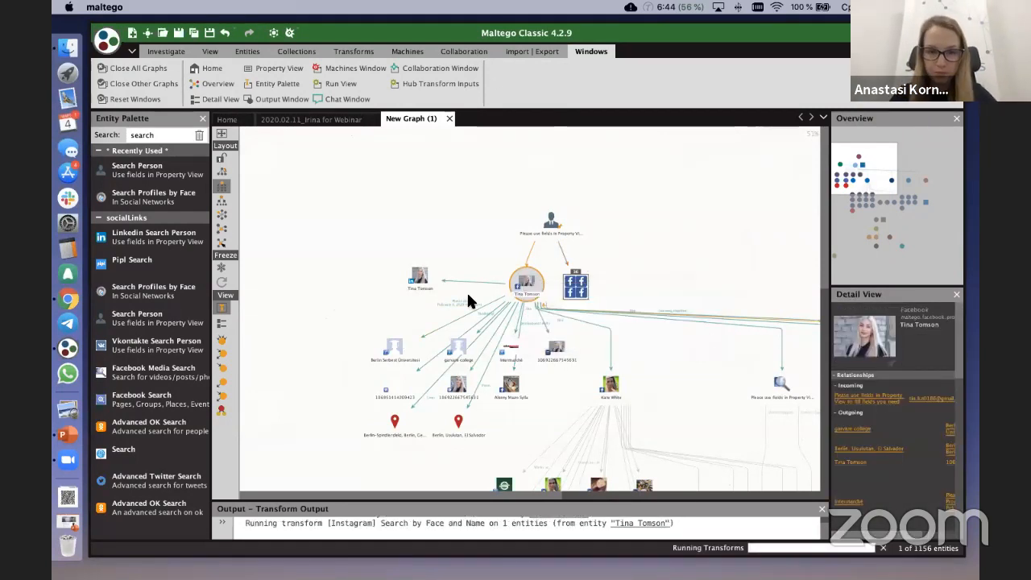
{"action": "scroll", "coordinate": [468, 297], "scroll_direction": "down", "scroll_amount": 3}
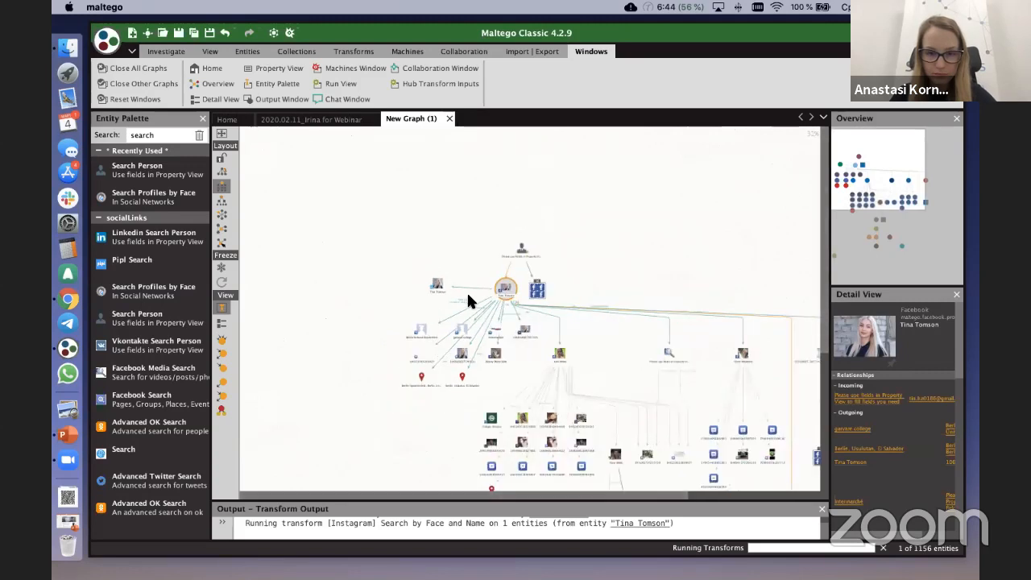
{"action": "left_click", "coordinate": [481, 294]}
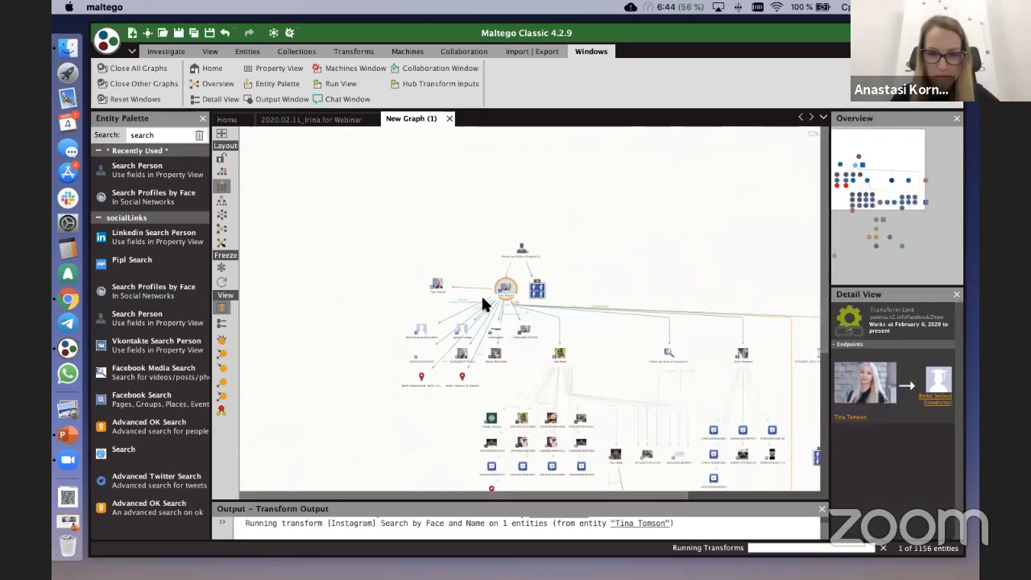
{"action": "scroll", "coordinate": [482, 302], "scroll_direction": "down", "scroll_amount": 3}
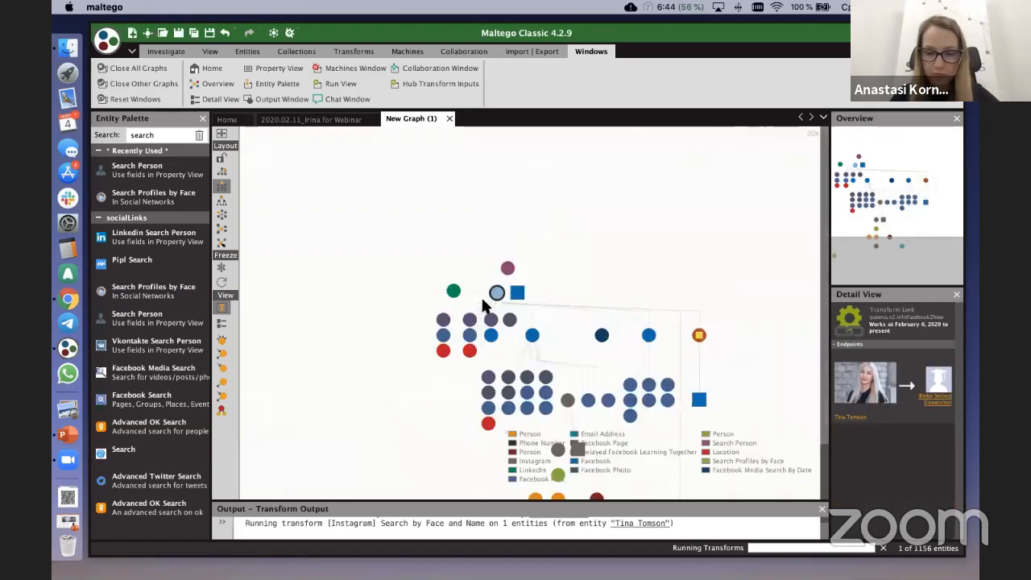
Step: Select the LinkedIn profile beside the source Facebook profile and review its transforms filtered by "linked"
{"action": "scroll", "coordinate": [480, 299], "scroll_direction": "up", "scroll_amount": 3}
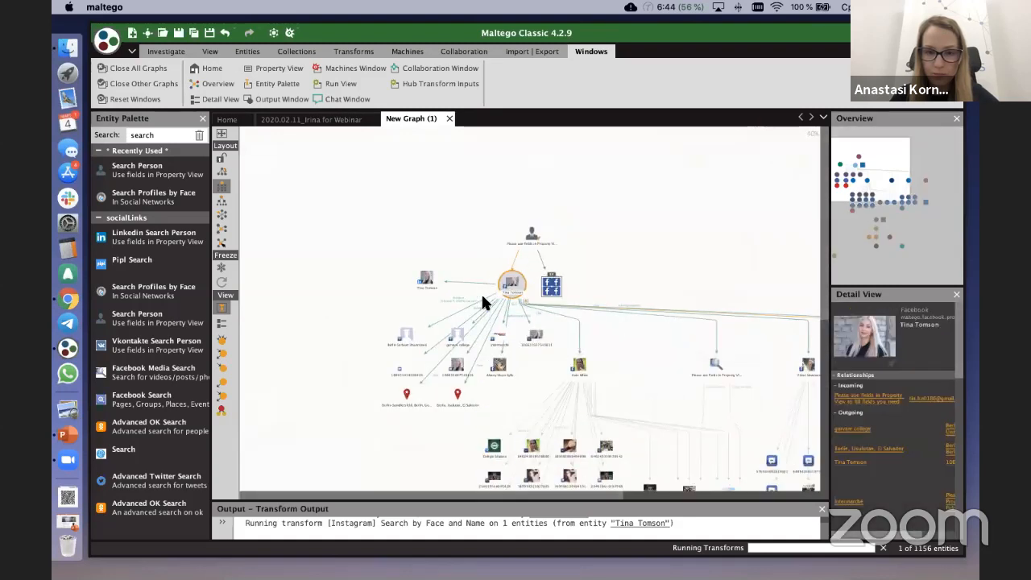
{"action": "left_click", "coordinate": [427, 277]}
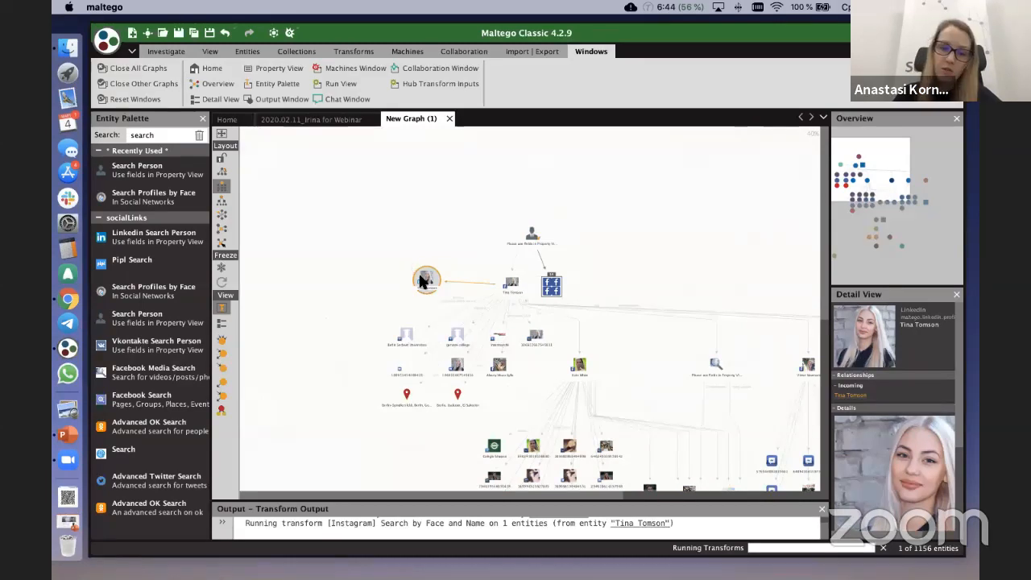
{"action": "mouse_move", "coordinate": [424, 284]}
{"action": "double_click", "coordinate": [499, 303]}
{"action": "key", "text": "BackSpace"}
{"action": "type", "text": "linked"}
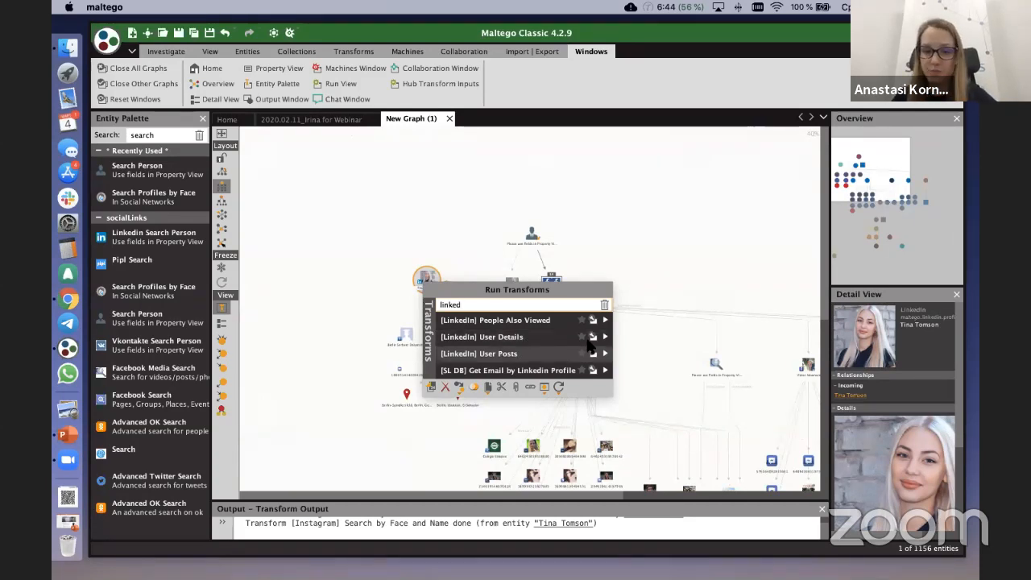
{"action": "scroll", "coordinate": [668, 303], "scroll_direction": "down", "scroll_amount": 4}
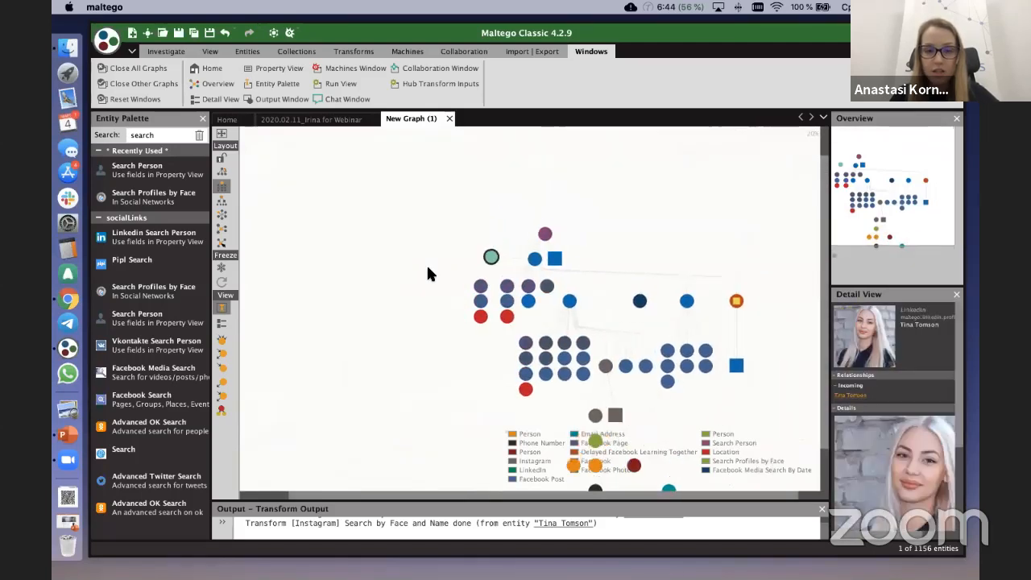
{"action": "scroll", "coordinate": [489, 221], "scroll_direction": "up", "scroll_amount": 2}
{"action": "scroll", "coordinate": [490, 219], "scroll_direction": "up", "scroll_amount": 3}
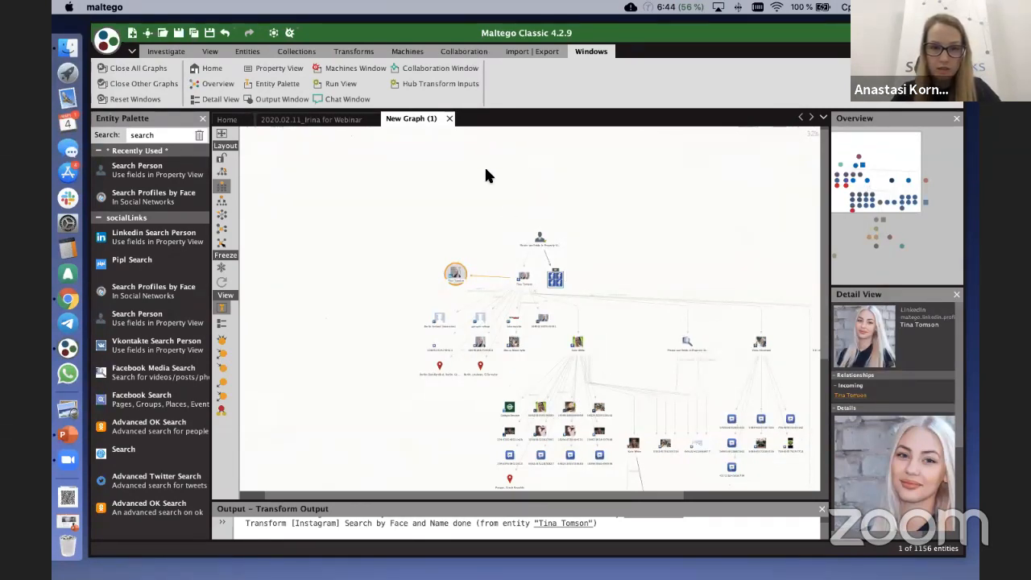
Step: Minimize the Maltego and Chrome windows and switch to the Social Links FB Webinar presentation in PowerPoint
{"action": "left_click", "coordinate": [407, 83]}
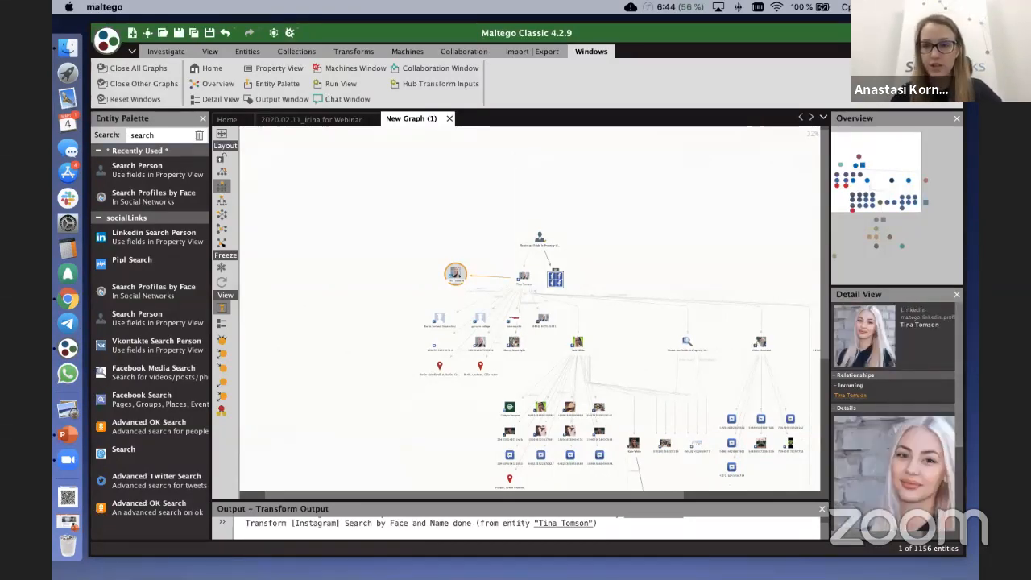
{"action": "key", "text": "super+m"}
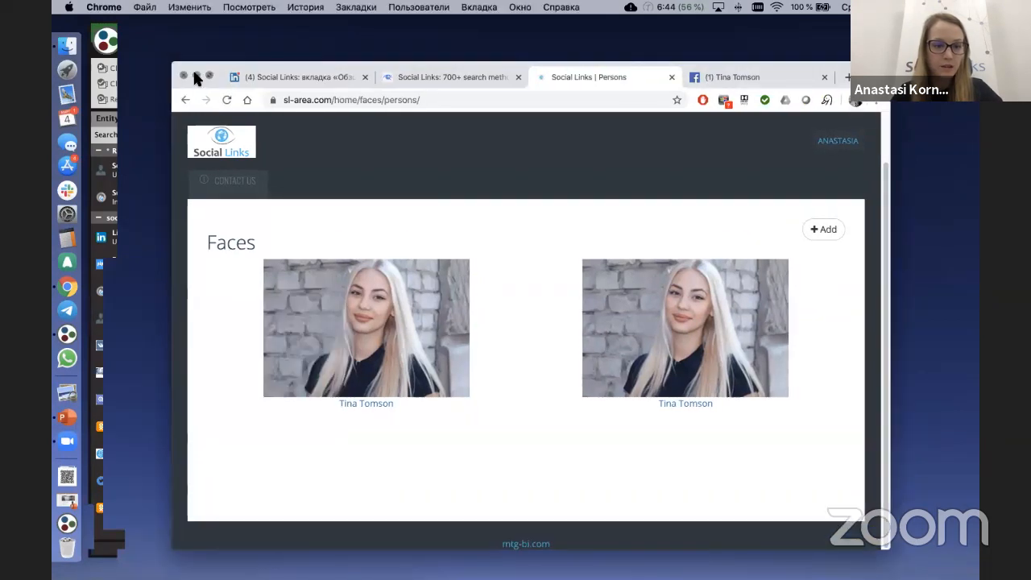
{"action": "left_click", "coordinate": [192, 68]}
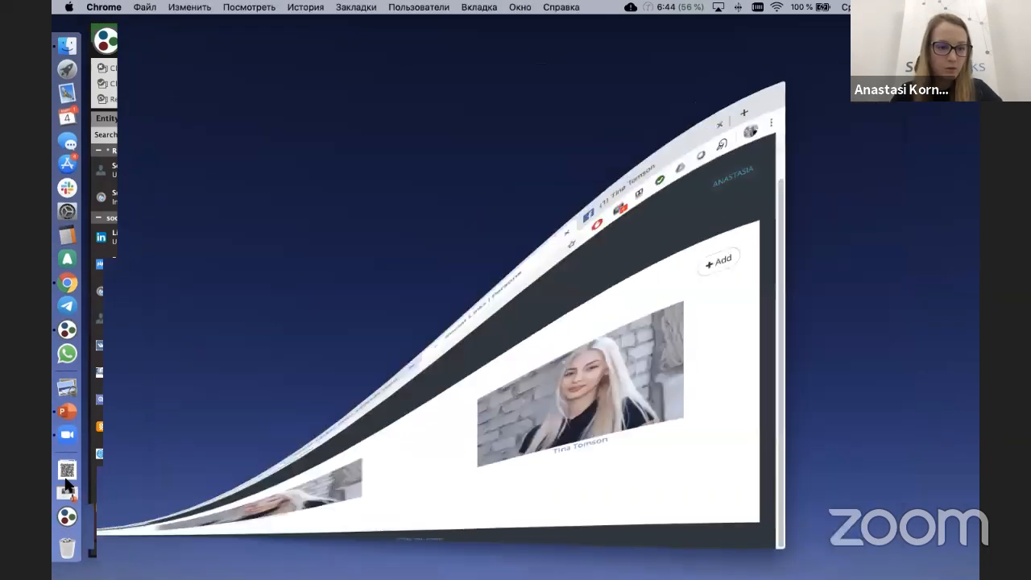
{"action": "left_click", "coordinate": [73, 398]}
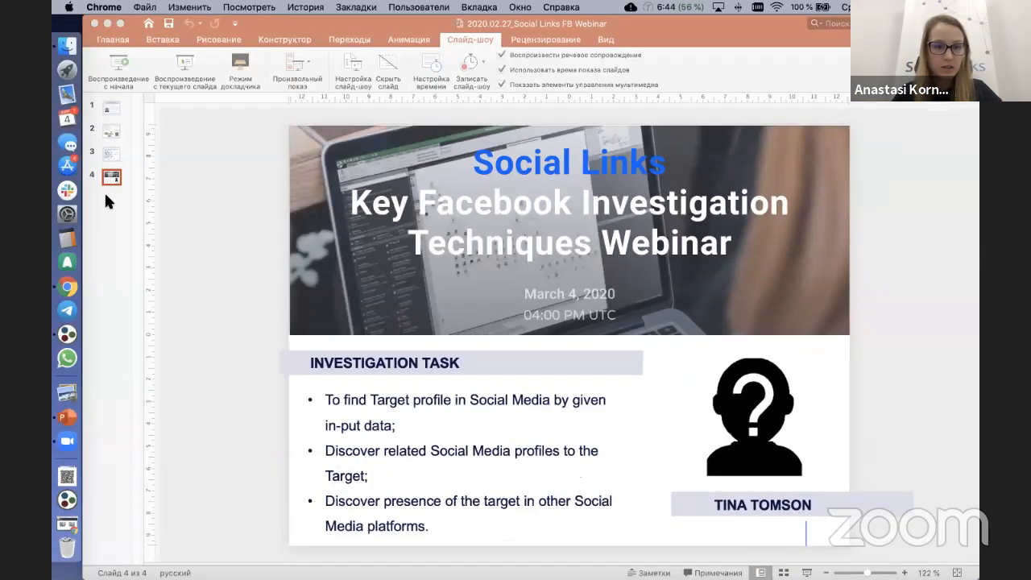
Step: Select slide 2, "What is it about?", and present the slide show from that slide, keeping it on display
{"action": "left_click", "coordinate": [110, 133]}
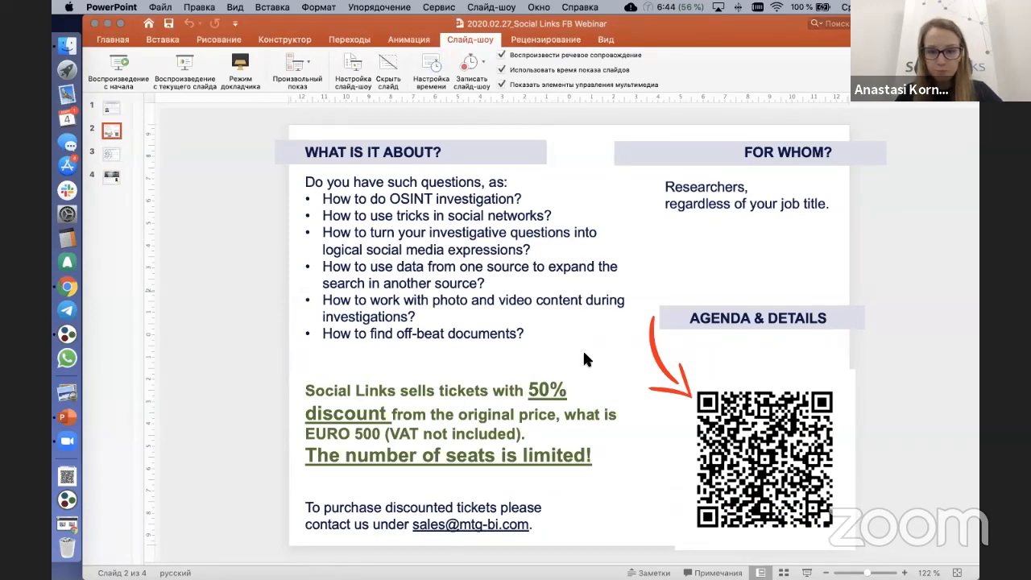
{"action": "scroll", "coordinate": [586, 359], "scroll_direction": "down", "scroll_amount": 2}
{"action": "scroll", "coordinate": [511, 352], "scroll_direction": "up", "scroll_amount": 1}
{"action": "scroll", "coordinate": [511, 352], "scroll_direction": "up", "scroll_amount": 1}
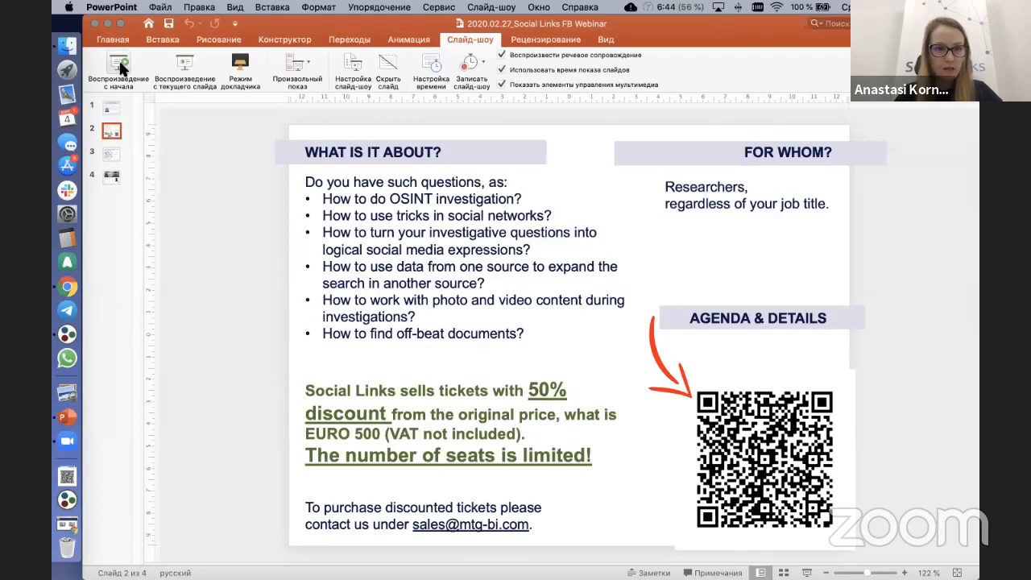
{"action": "left_click", "coordinate": [166, 56]}
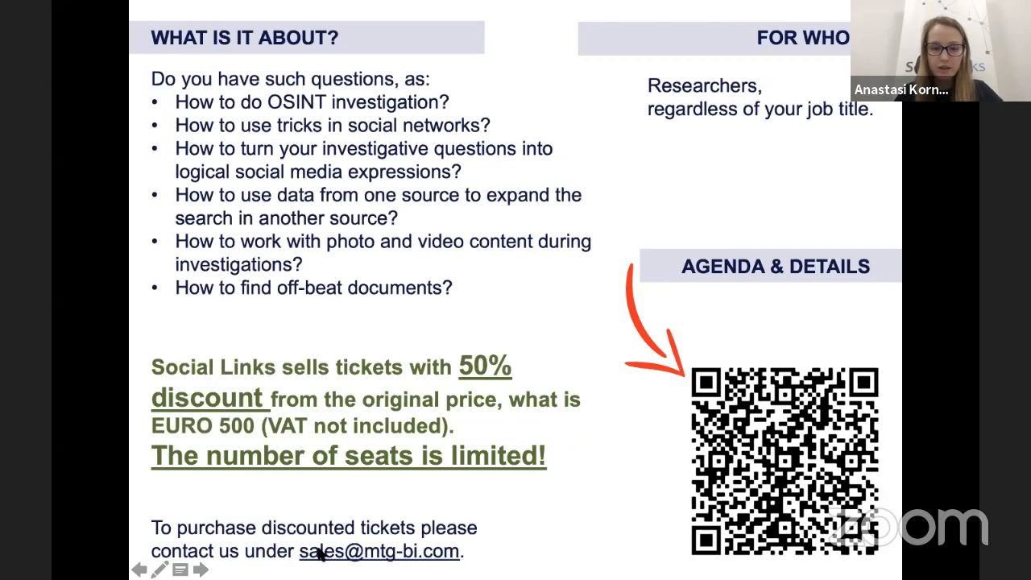
{"action": "left_click", "coordinate": [531, 546]}
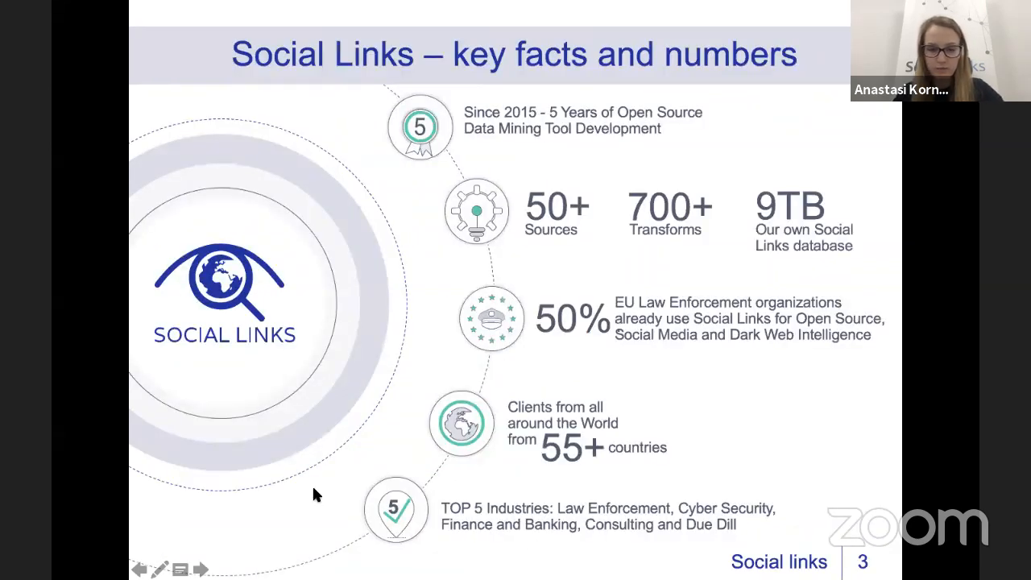
{"action": "left_click", "coordinate": [139, 569]}
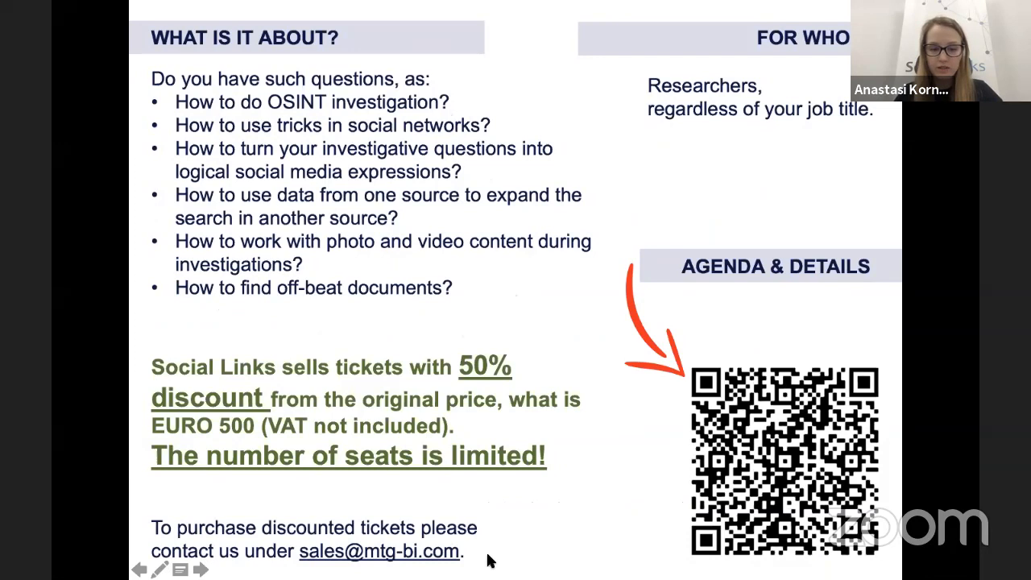